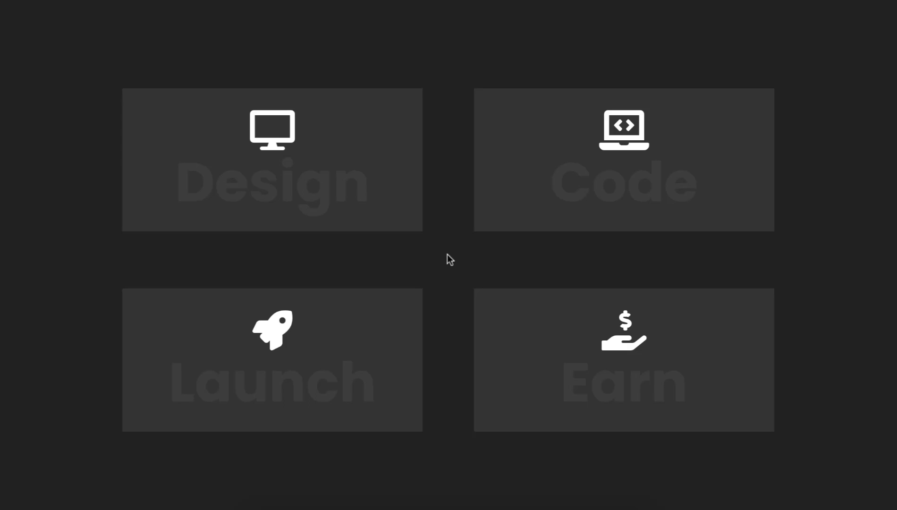
# Add a new section with two equal columns to the blank page.
pyautogui.moveTo(350, 198)
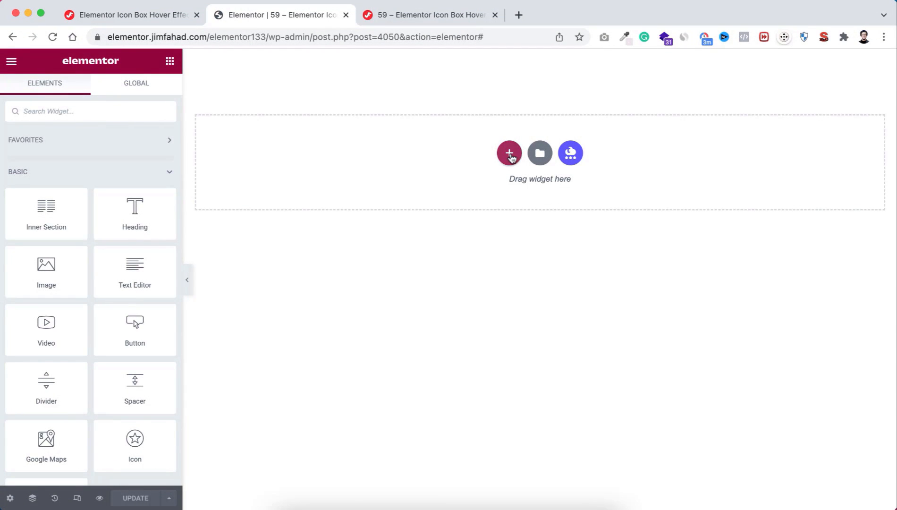
pyautogui.click(510, 154)
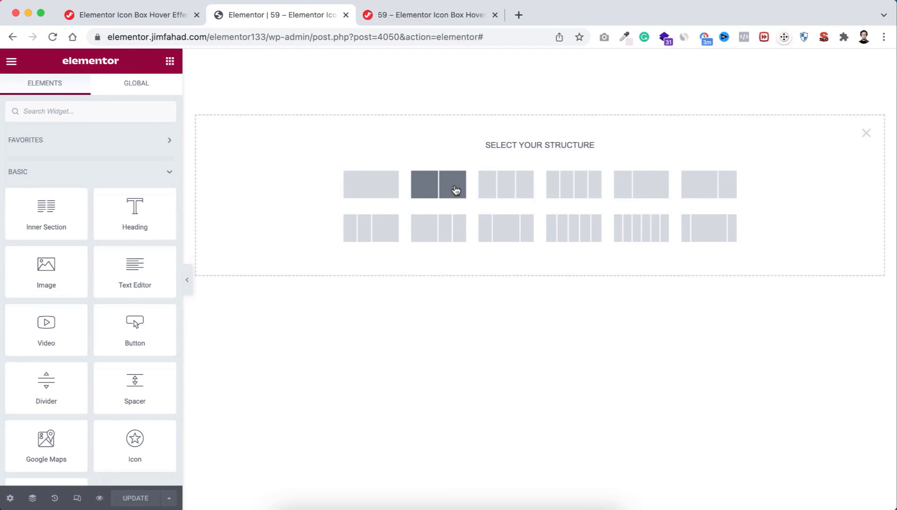
pyautogui.click(455, 190)
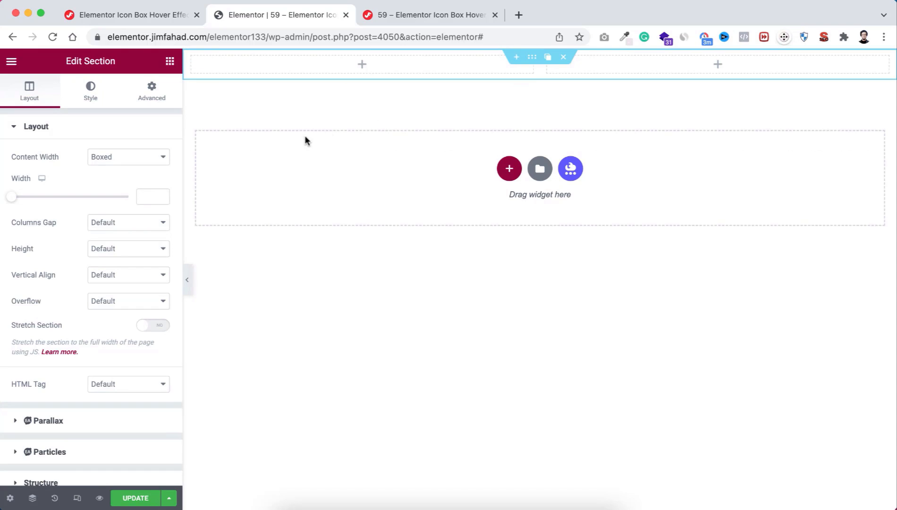
# Give the section a classic background with the color #222222.
pyautogui.click(92, 91)
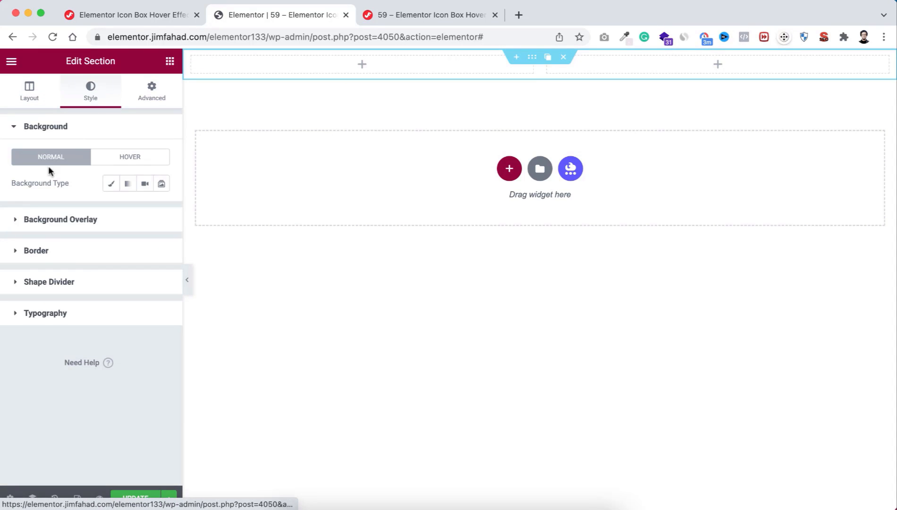
pyautogui.click(111, 184)
pyautogui.click(161, 209)
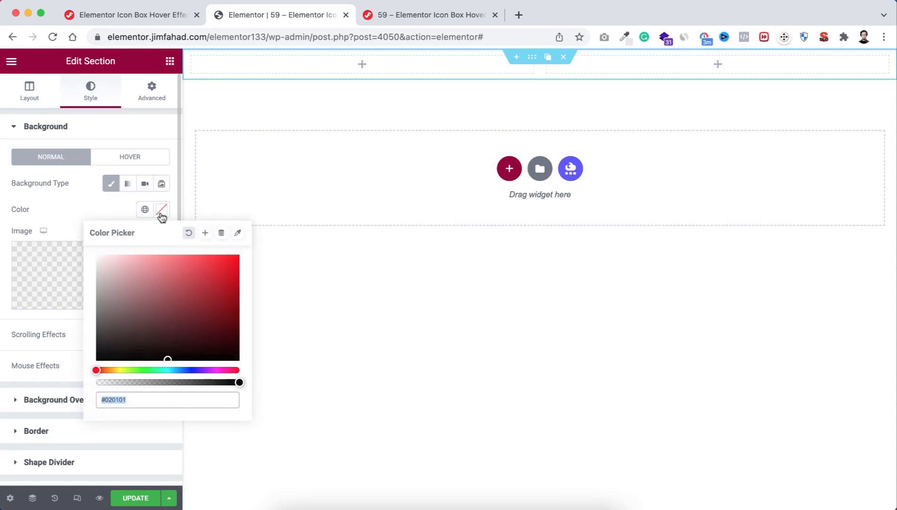
pyautogui.write('#222222')
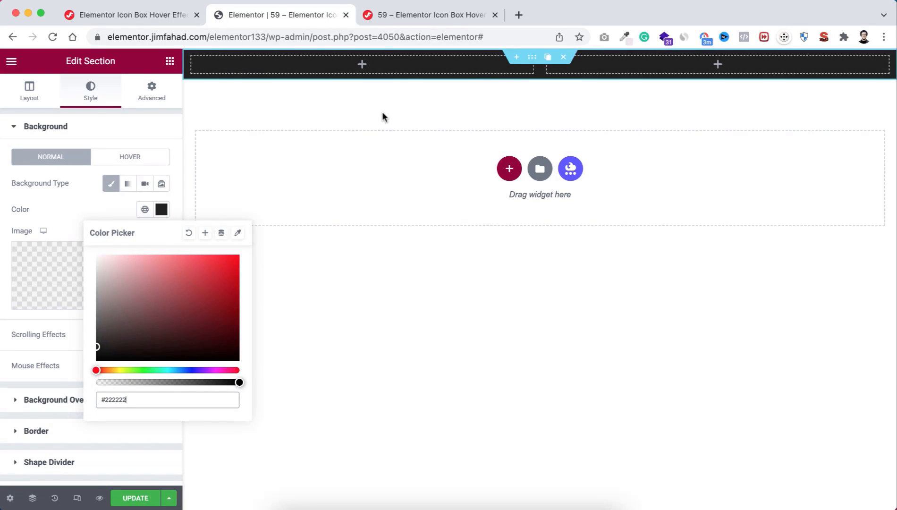
# Unlink the section's padding values and set them to 100 px top and bottom and 20 px right and left.
pyautogui.click(152, 94)
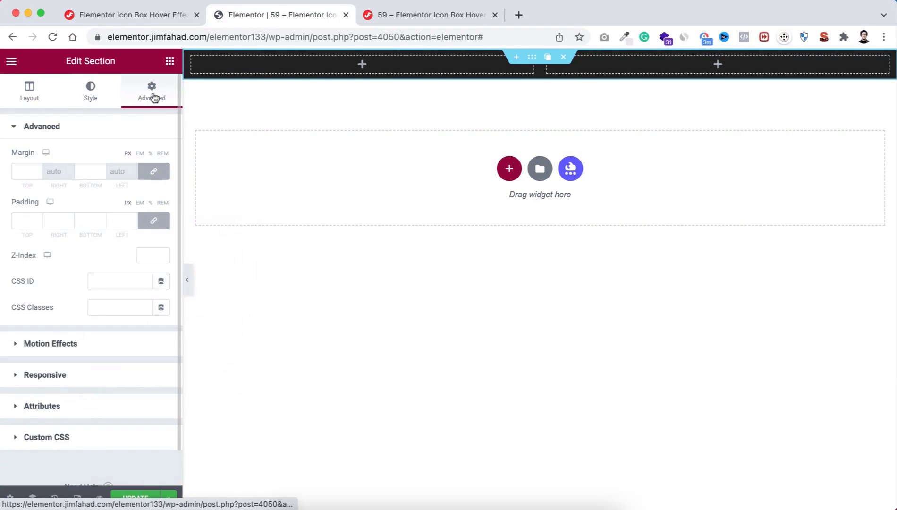
pyautogui.click(154, 221)
pyautogui.click(21, 221)
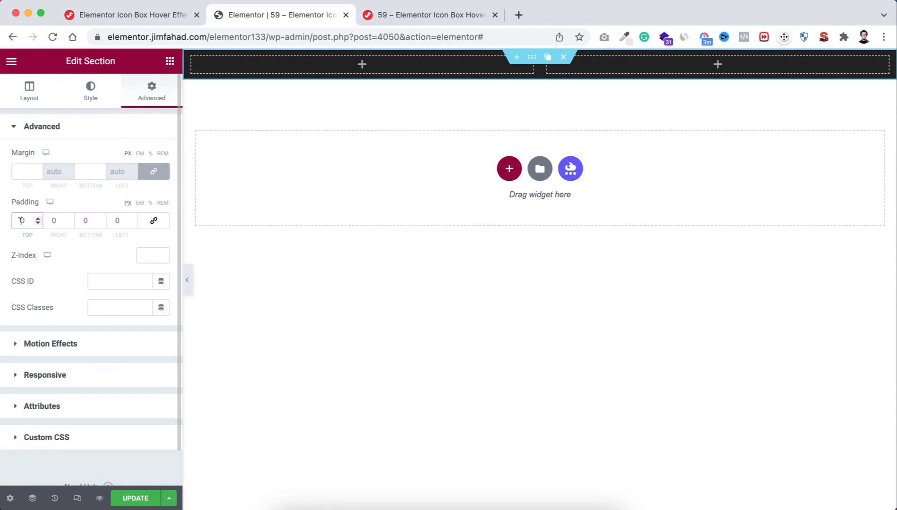
pyautogui.write('100')
pyautogui.click(86, 221)
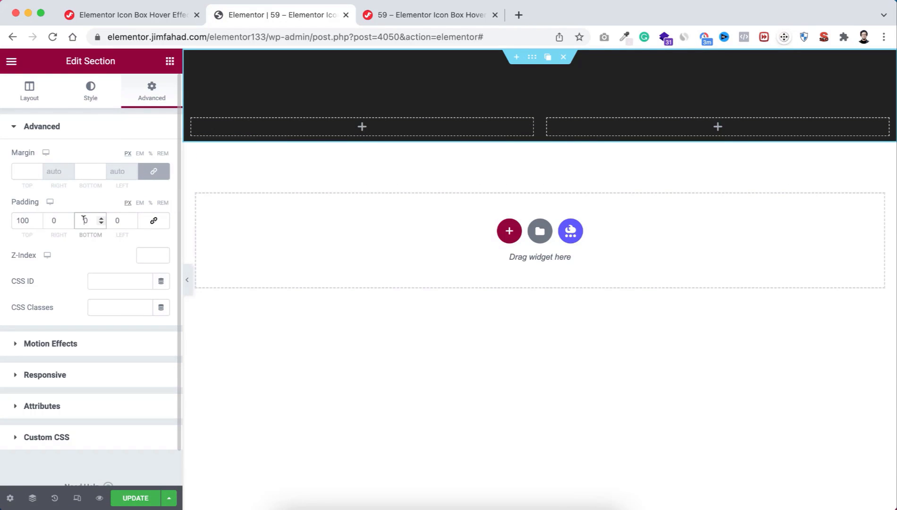
pyautogui.write('100')
pyautogui.click(57, 220)
pyautogui.write('20')
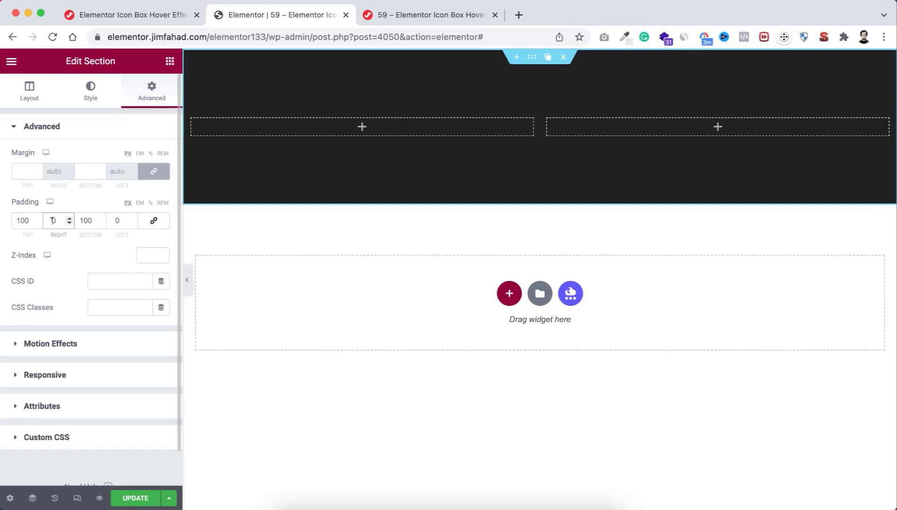
pyautogui.click(116, 221)
pyautogui.write('20')
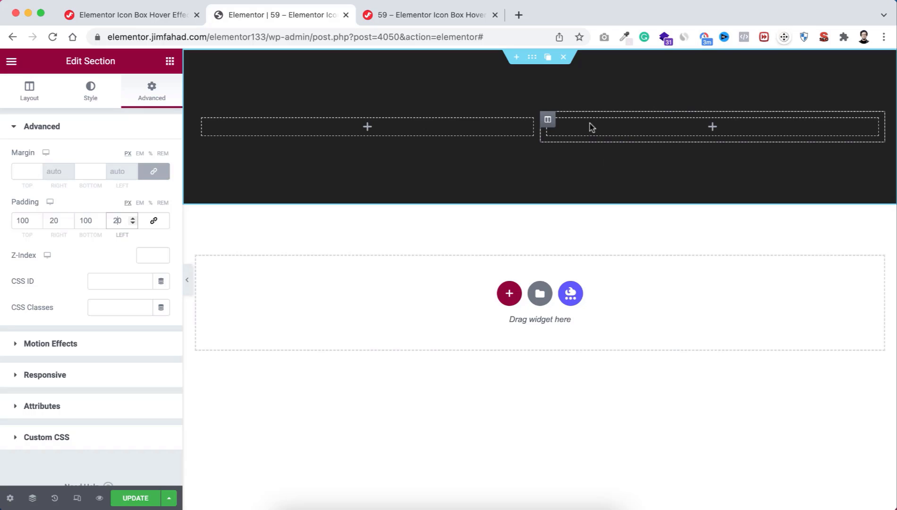
# Give the section's right column a classic background with the color #FFFFFF.
pyautogui.click(548, 121)
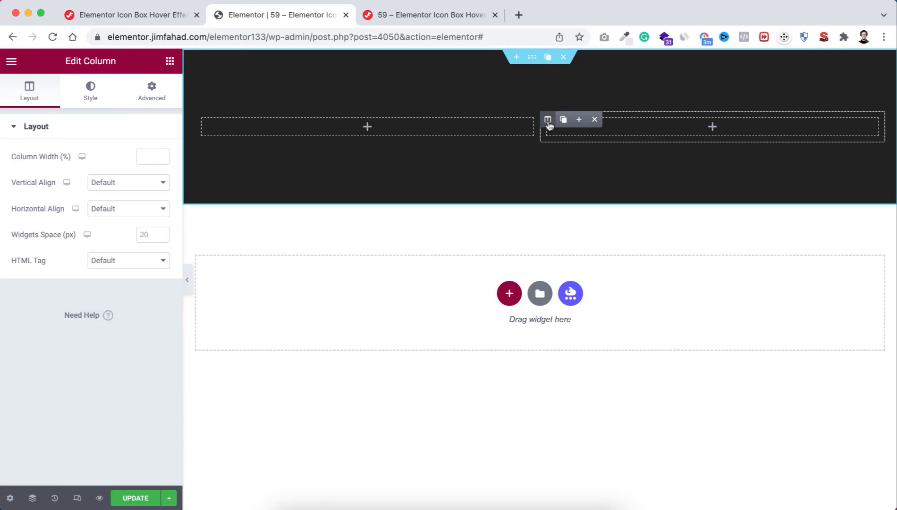
pyautogui.click(93, 94)
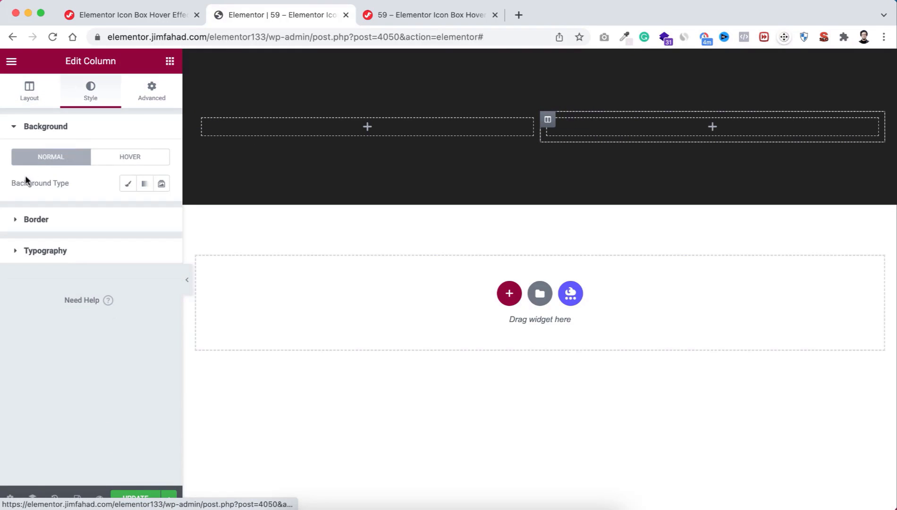
pyautogui.click(127, 184)
pyautogui.click(161, 210)
pyautogui.write('#FFFFFF')
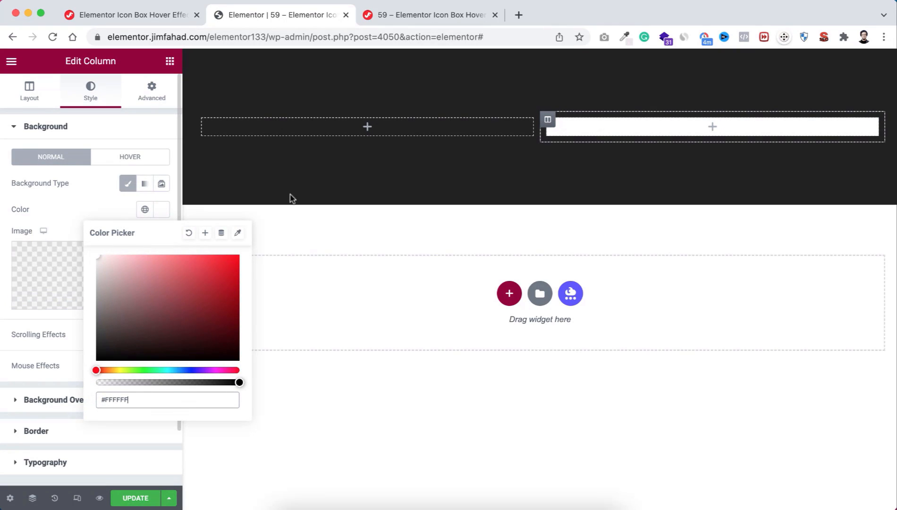
# Insert an Inner Section widget into the white column and delete its second column.
pyautogui.click(712, 128)
pyautogui.moveTo(44, 225); pyautogui.dragTo(708, 129)
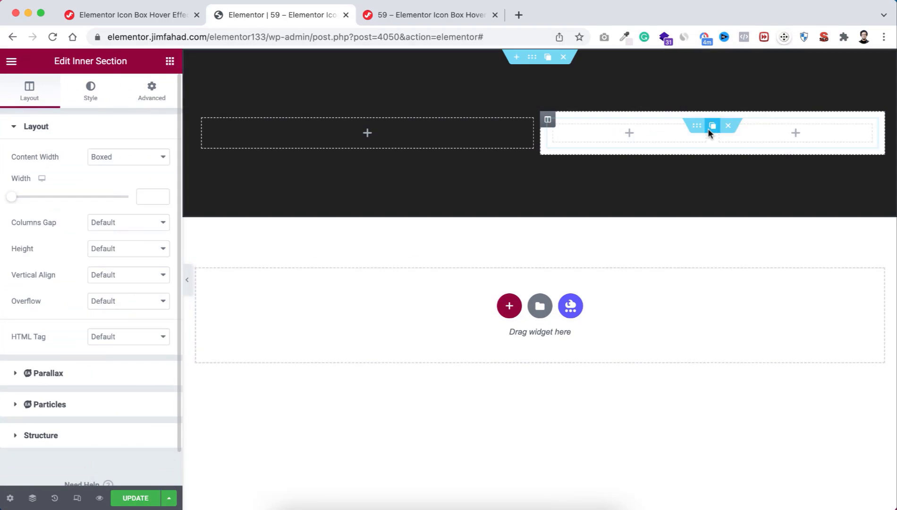
pyautogui.moveTo(719, 128)
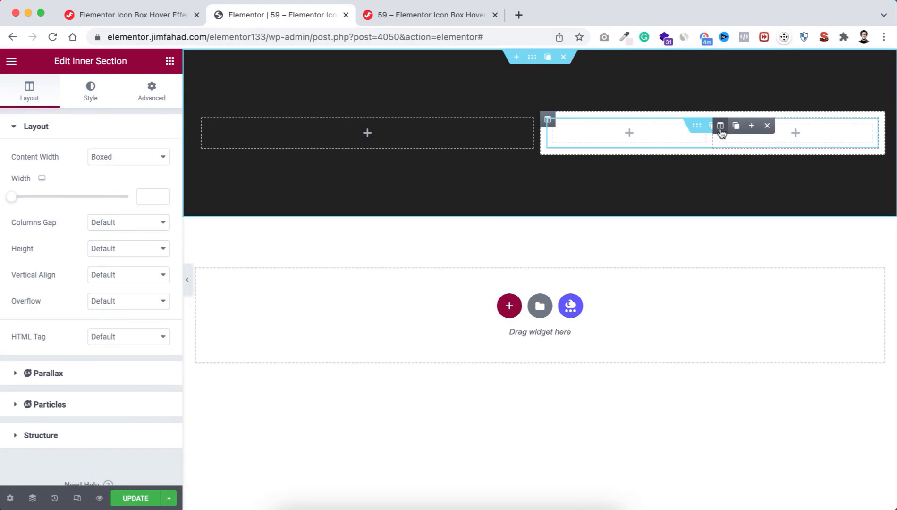
pyautogui.click(767, 126)
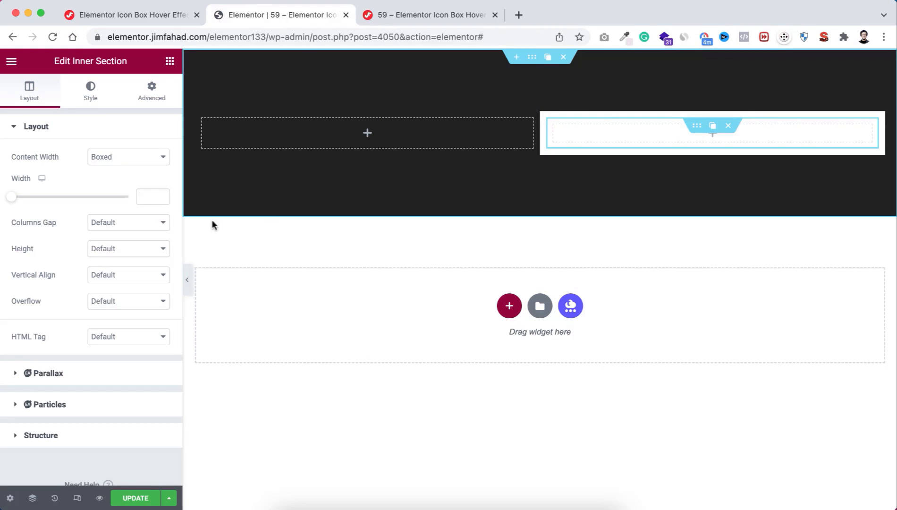
# Set the inner section's height to Min Height of 250 px and its vertical alignment to Middle.
pyautogui.click(123, 250)
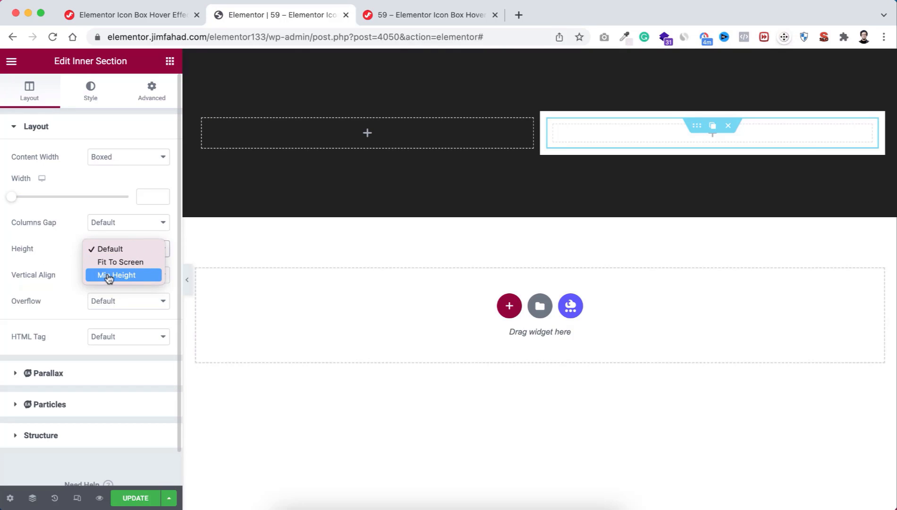
pyautogui.click(128, 276)
pyautogui.click(147, 288)
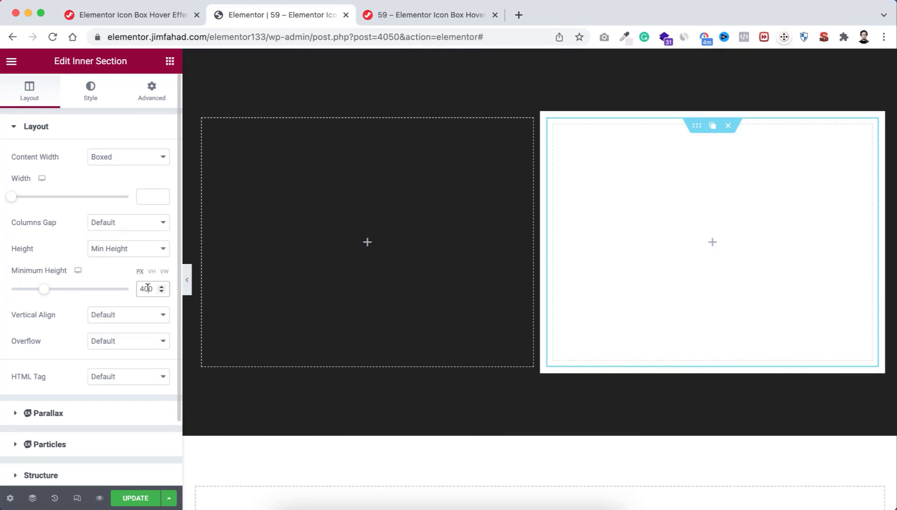
pyautogui.write('250')
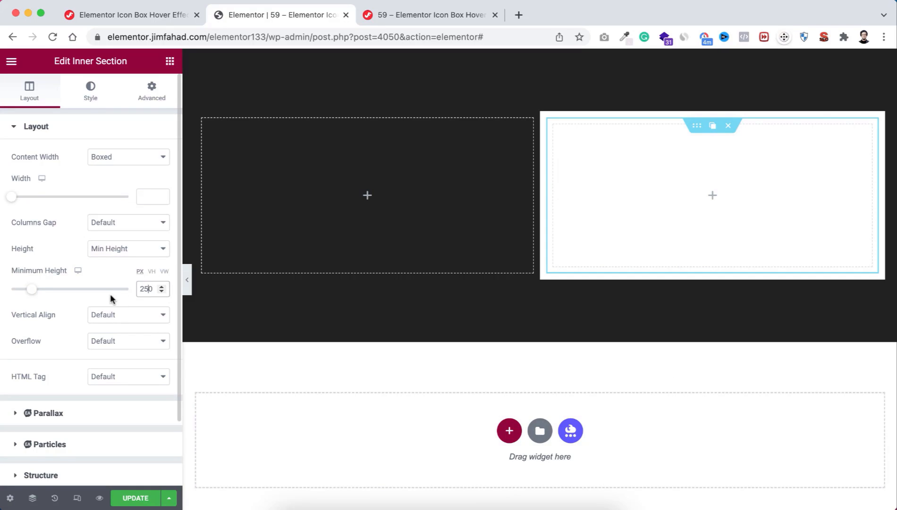
pyautogui.click(109, 315)
pyautogui.click(109, 342)
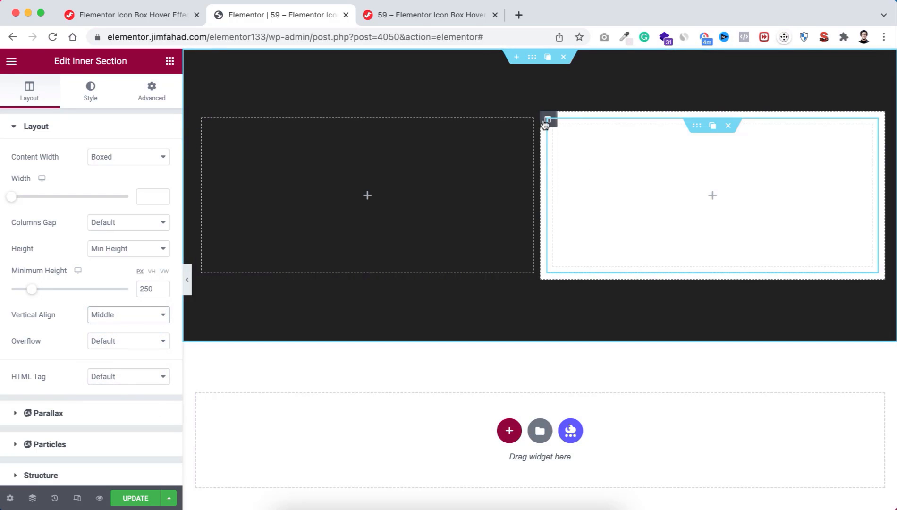
# Give the inner section's column a classic background with the color #333333.
pyautogui.moveTo(546, 122)
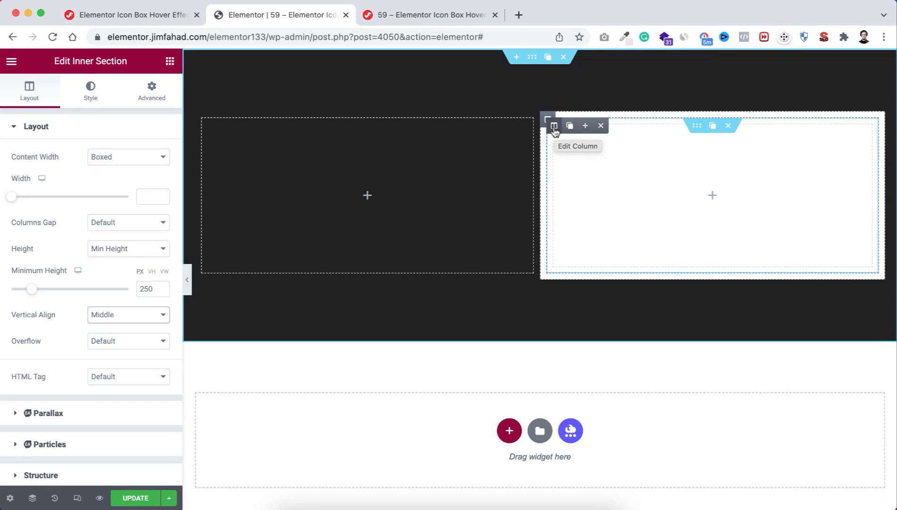
pyautogui.click(555, 127)
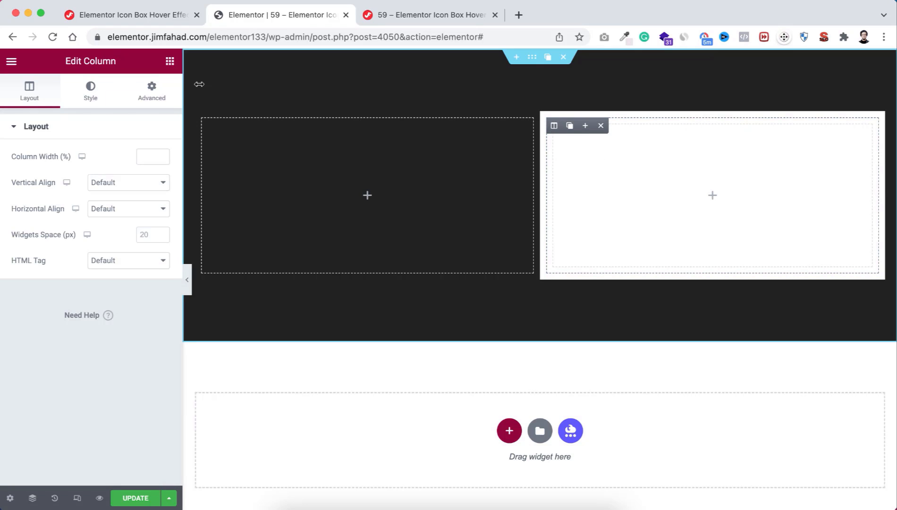
pyautogui.click(92, 92)
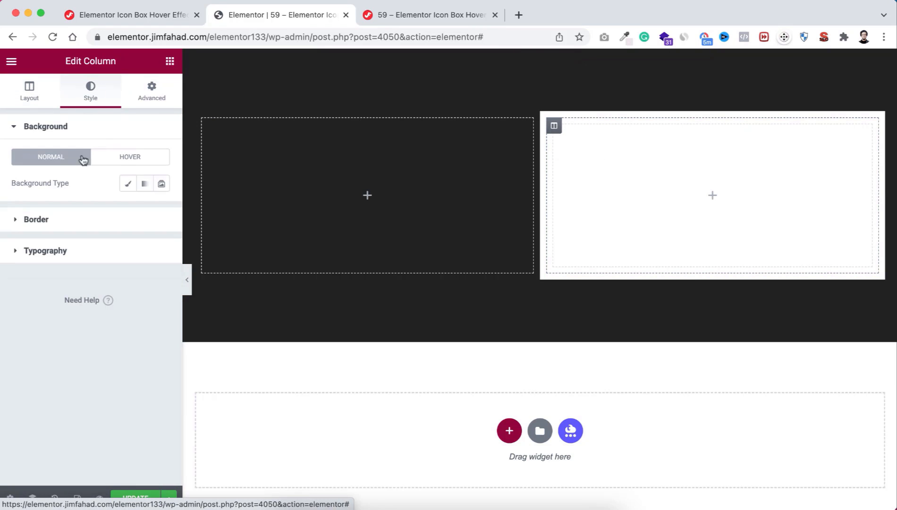
pyautogui.click(129, 184)
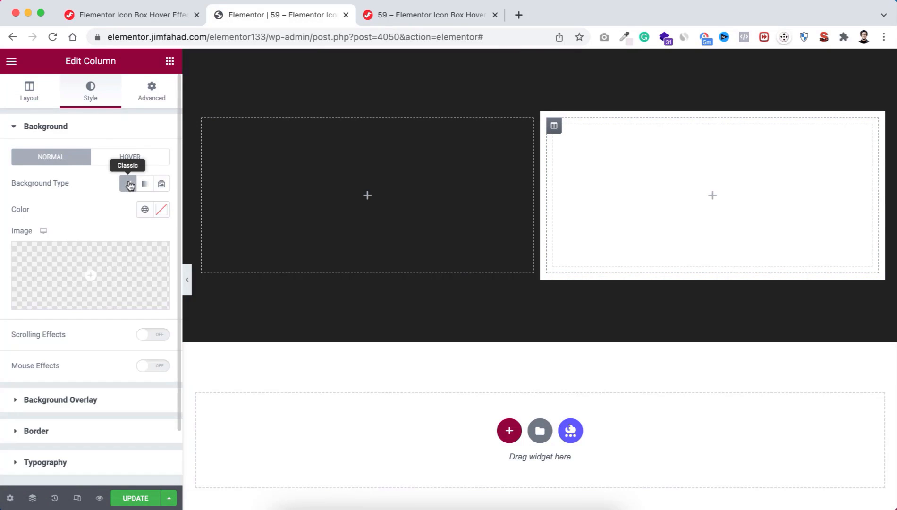
pyautogui.click(161, 211)
pyautogui.write('#333333')
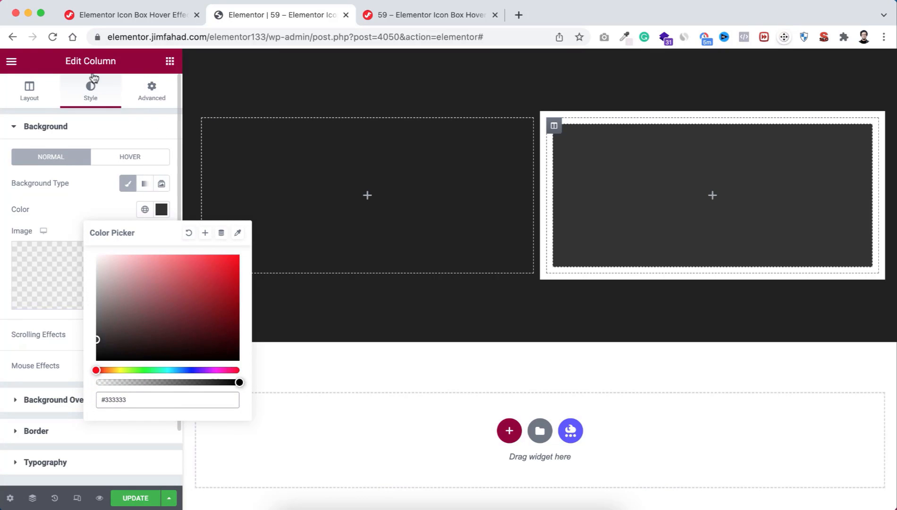
# Set the inner column's padding to 20 px on all four sides.
pyautogui.click(151, 90)
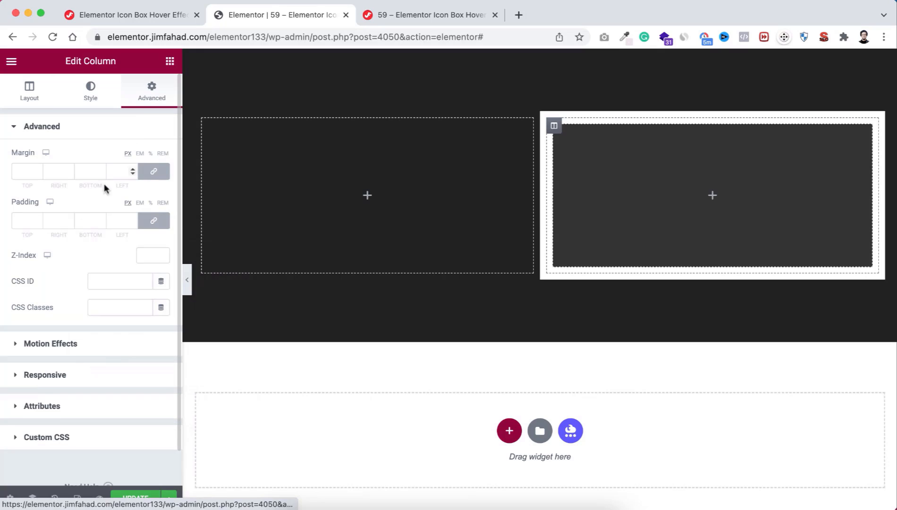
pyautogui.click(22, 219)
pyautogui.write('20')
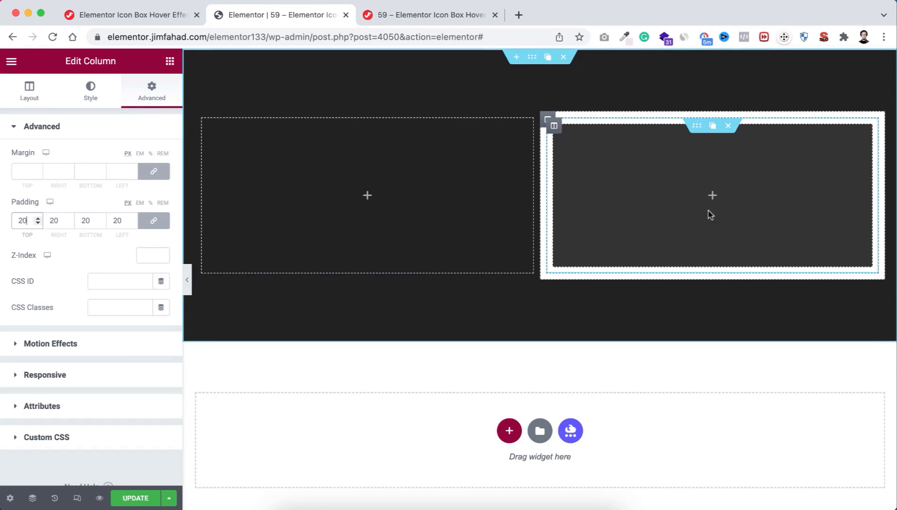
# Add an Icon widget to the dark inner column and replace its star with the Desktop icon from the library.
pyautogui.click(712, 196)
pyautogui.moveTo(126, 455); pyautogui.dragTo(687, 200)
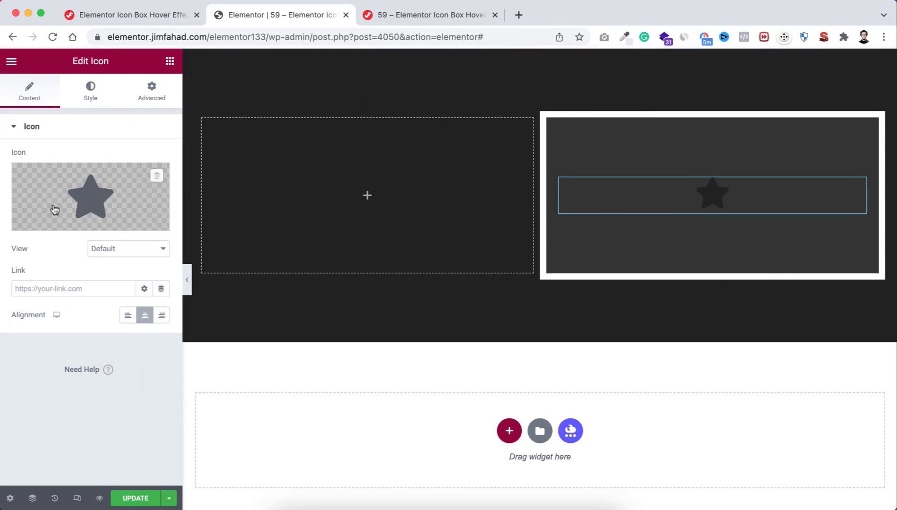
pyautogui.click(104, 191)
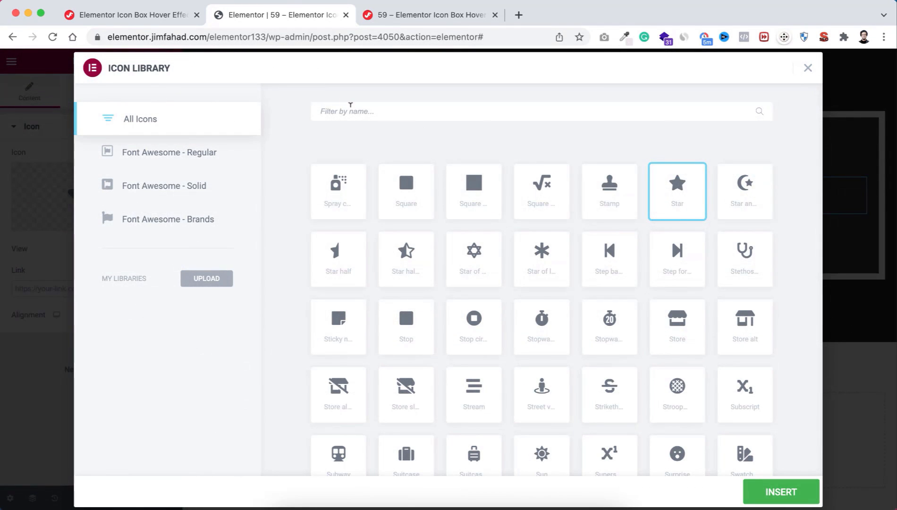
pyautogui.write('desk')
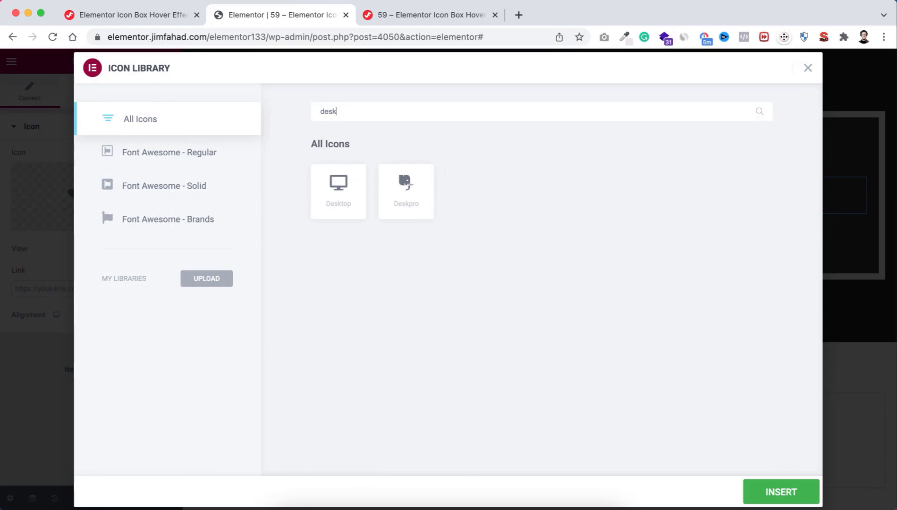
pyautogui.click(340, 191)
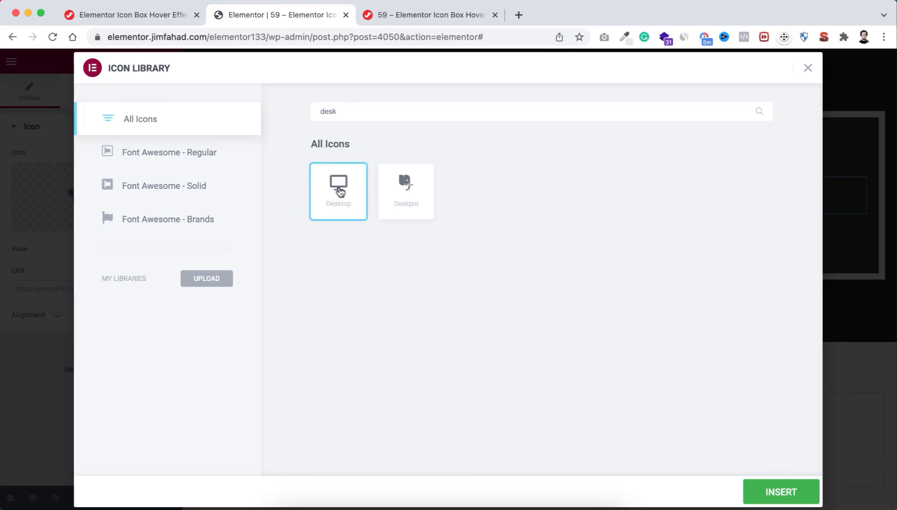
pyautogui.click(768, 484)
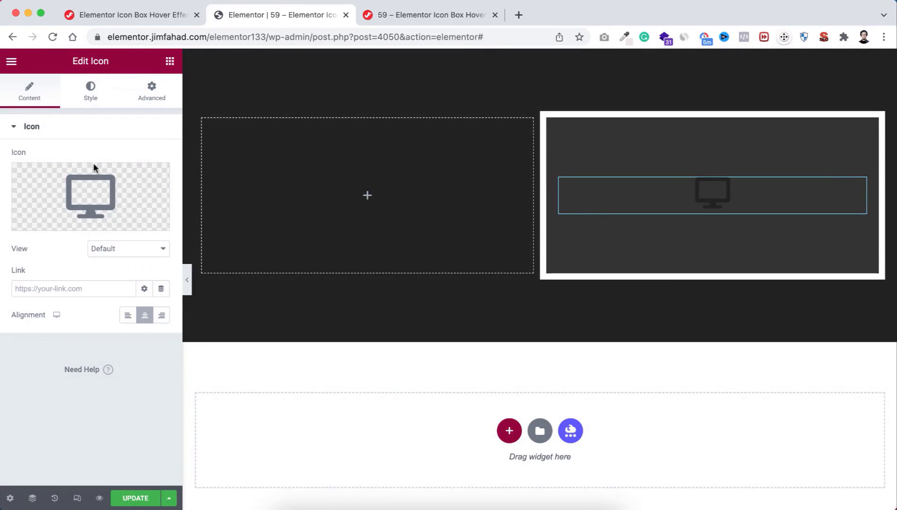
# Set the desktop icon's size to 70.
pyautogui.click(90, 91)
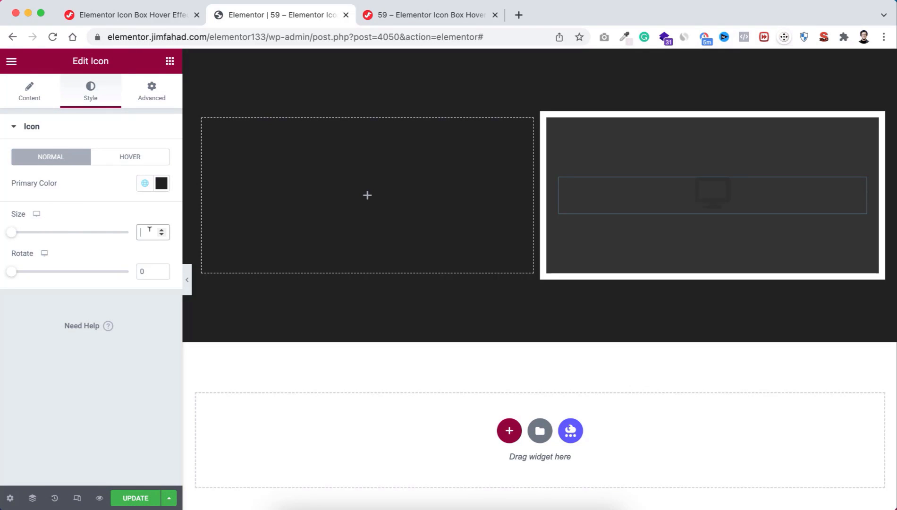
pyautogui.write('70')
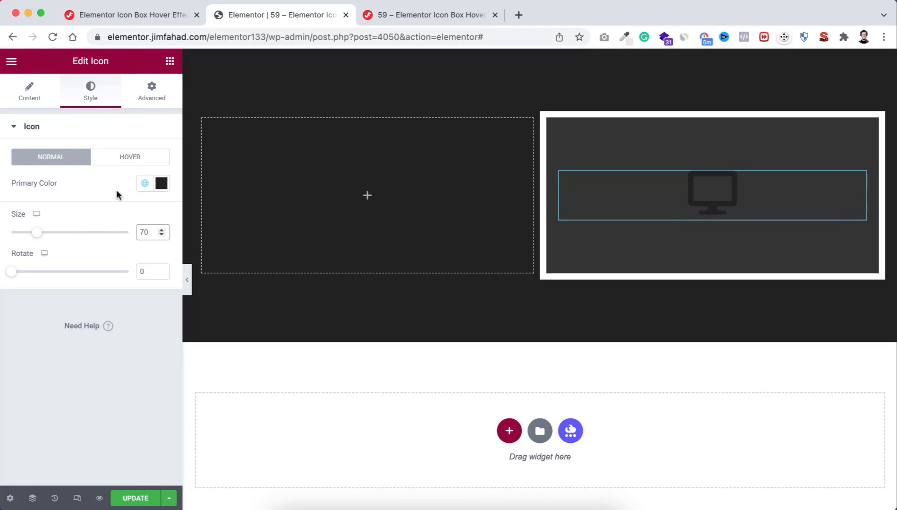
# Color the desktop icon #FFFFFF and set its bottom margin to -20 px with the other sides at 0.
pyautogui.click(161, 184)
pyautogui.write('#FFFFFF')
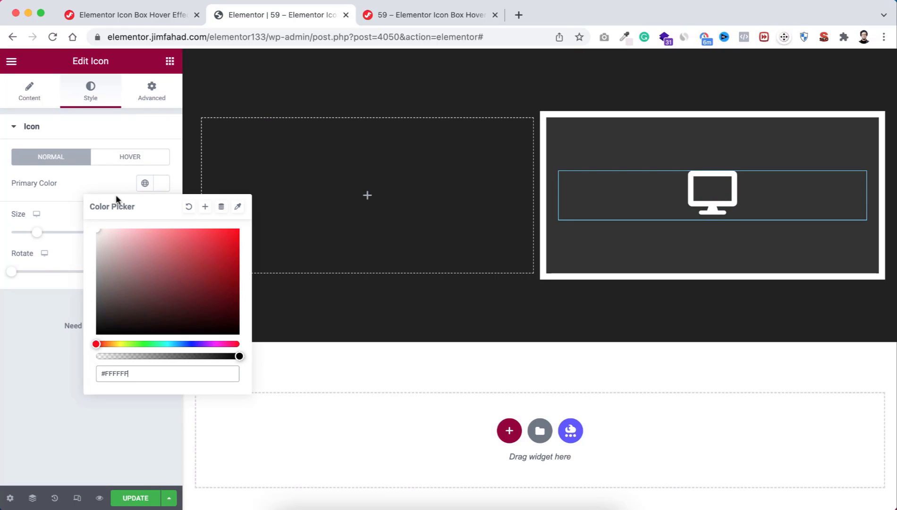
pyautogui.click(154, 92)
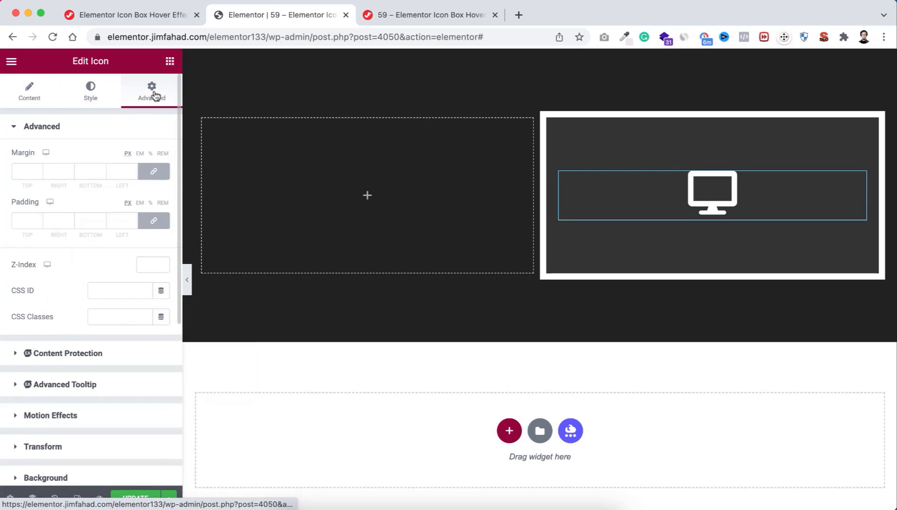
pyautogui.click(153, 171)
pyautogui.click(89, 171)
pyautogui.write('-2')
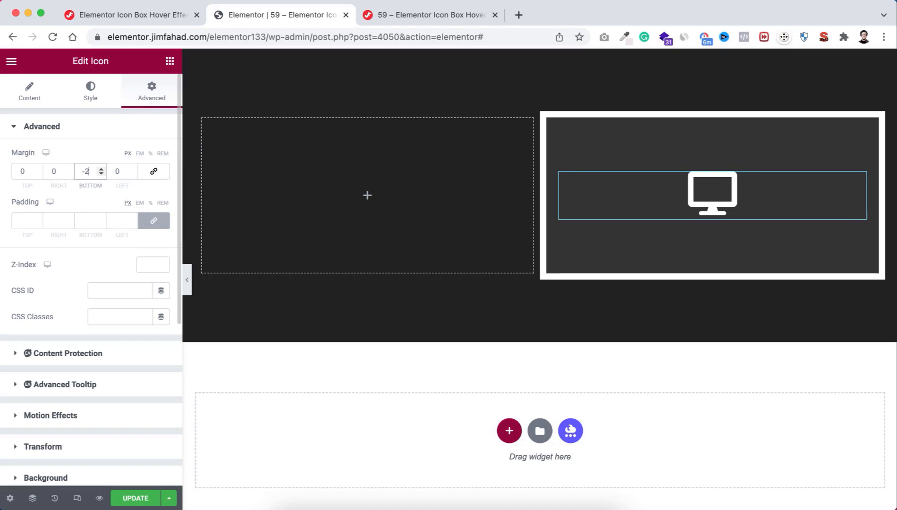
pyautogui.write('0')
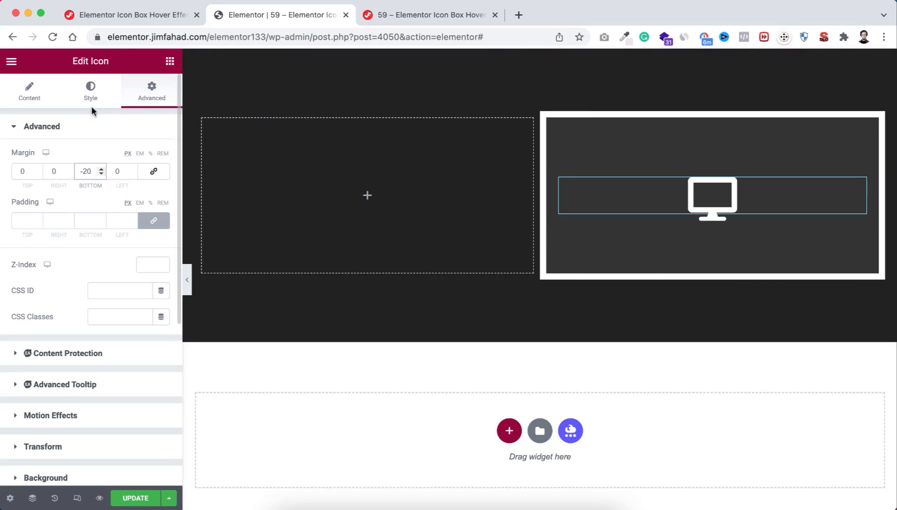
# Add a Heading widget below the desktop icon with the title Design and center alignment.
pyautogui.click(169, 61)
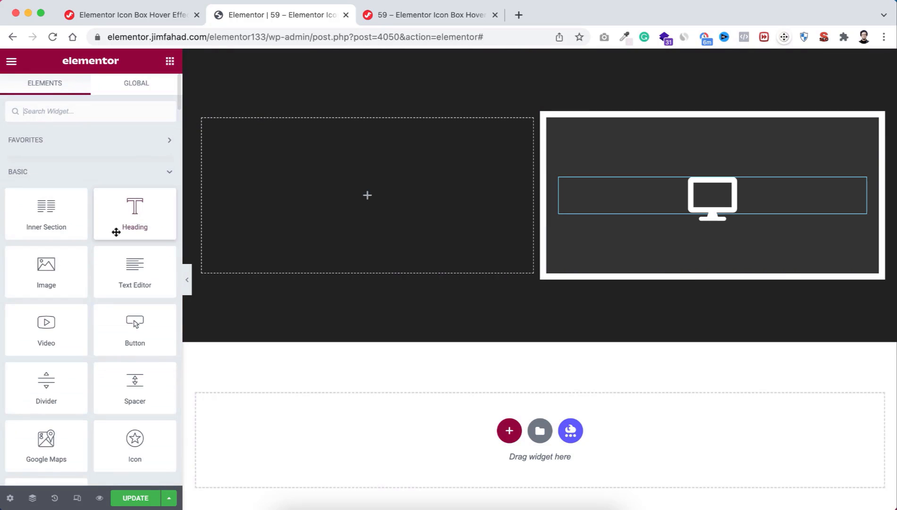
pyautogui.moveTo(124, 222); pyautogui.dragTo(703, 217)
pyautogui.write('Design')
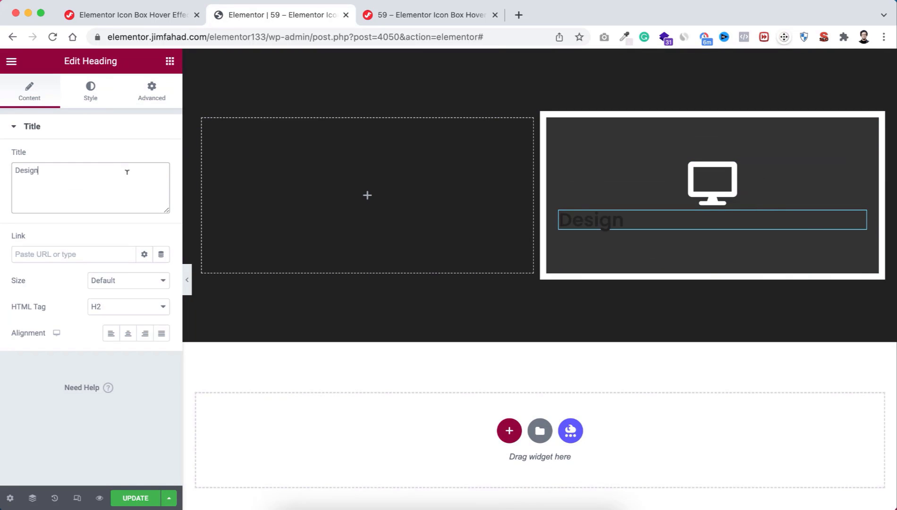
pyautogui.click(127, 333)
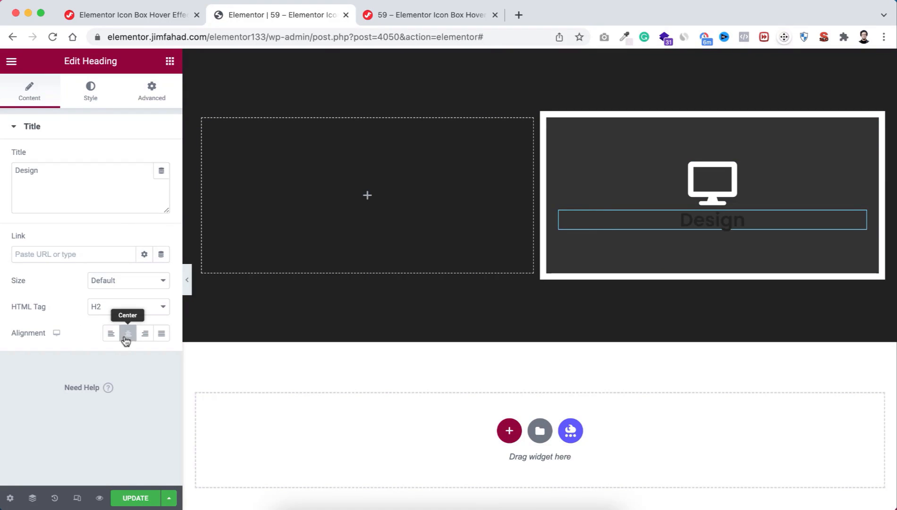
# Set the Design heading's text color to white with the opacity lowered until almost transparent.
pyautogui.click(97, 92)
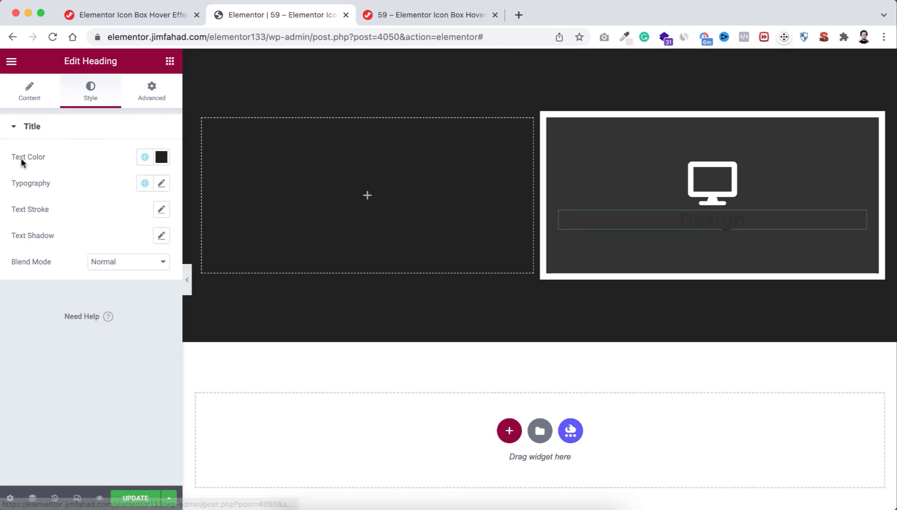
pyautogui.click(162, 158)
pyautogui.moveTo(131, 226); pyautogui.dragTo(81, 200)
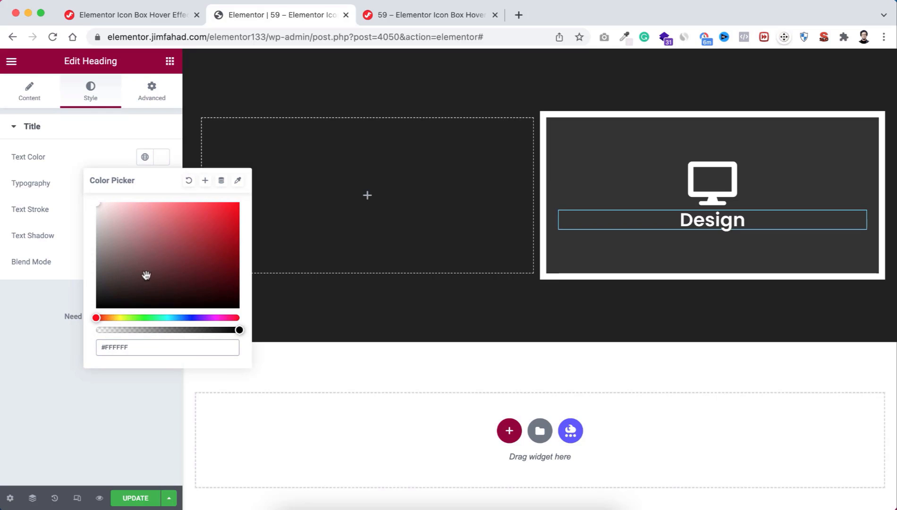
pyautogui.moveTo(239, 330); pyautogui.dragTo(98, 313)
pyautogui.click(70, 172)
# Set the Design heading's typography to a size of 96 px and a weight of 700.
pyautogui.click(161, 183)
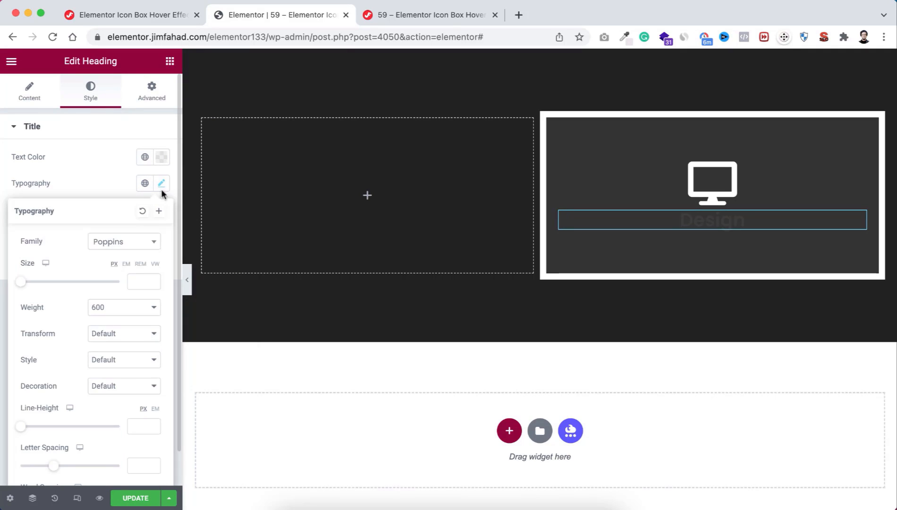
pyautogui.click(137, 277)
pyautogui.write('94')
pyautogui.press('Up')
pyautogui.press('Up')
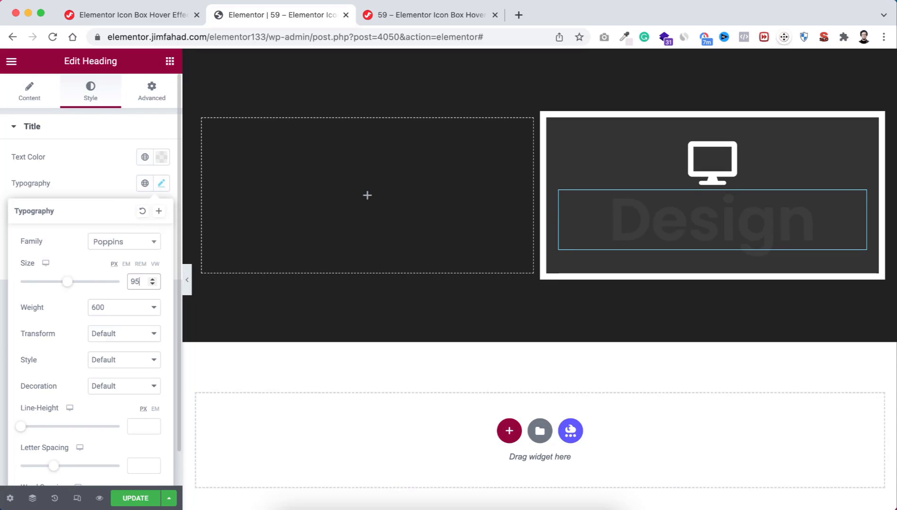
pyautogui.click(102, 309)
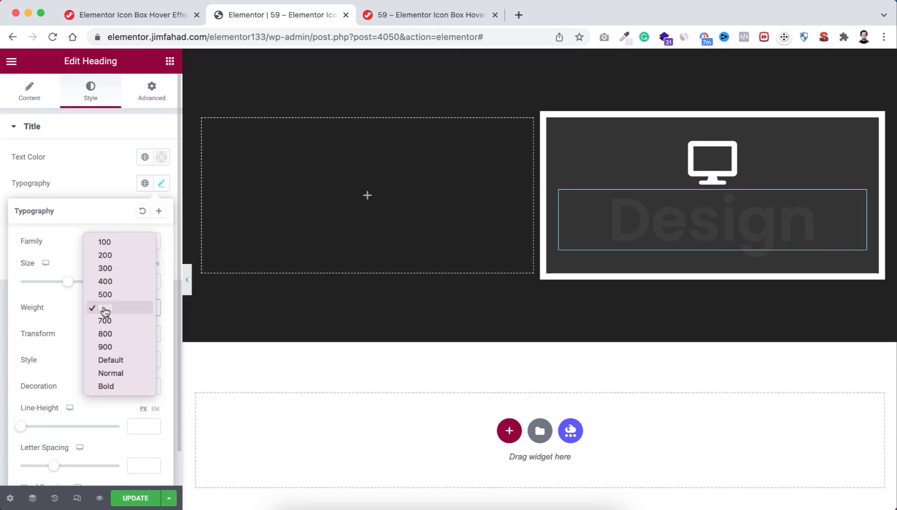
pyautogui.click(122, 322)
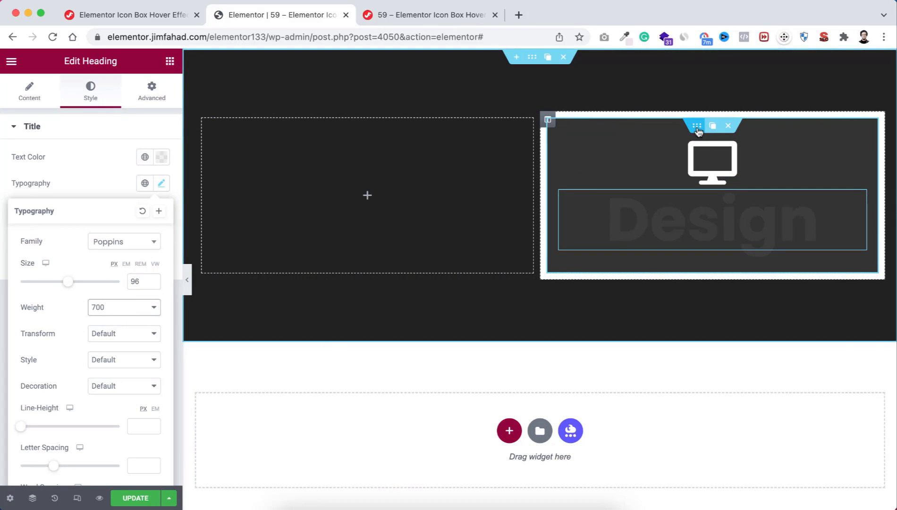
# Add a second inner section below the dark Design box and delete one of its two columns.
pyautogui.click(697, 127)
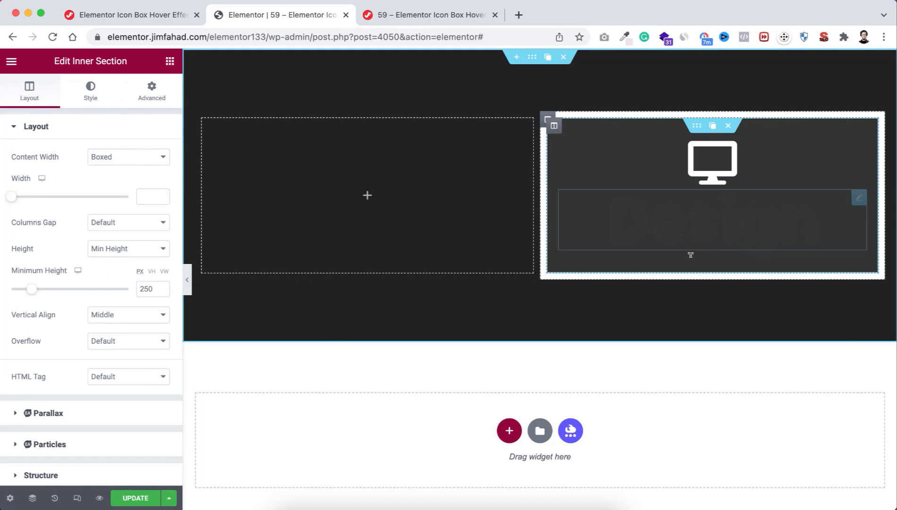
pyautogui.click(170, 62)
pyautogui.moveTo(28, 214); pyautogui.dragTo(663, 272)
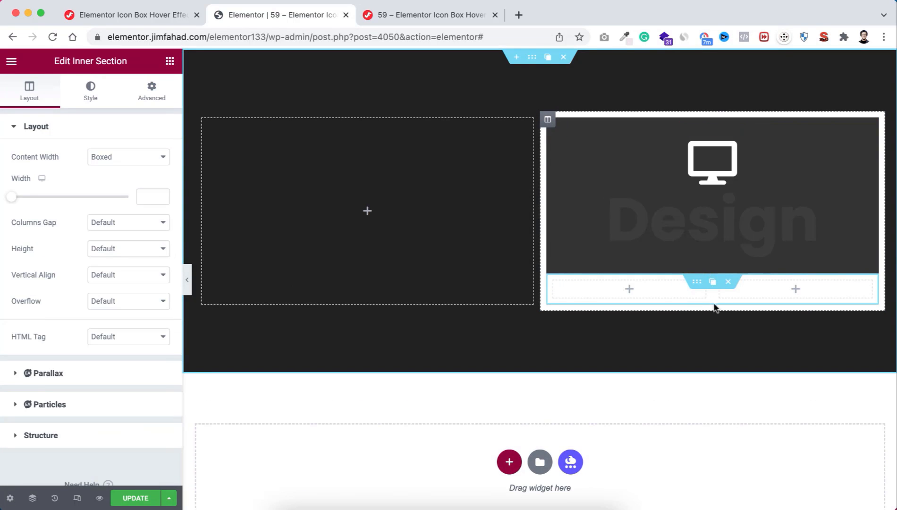
pyautogui.moveTo(721, 285)
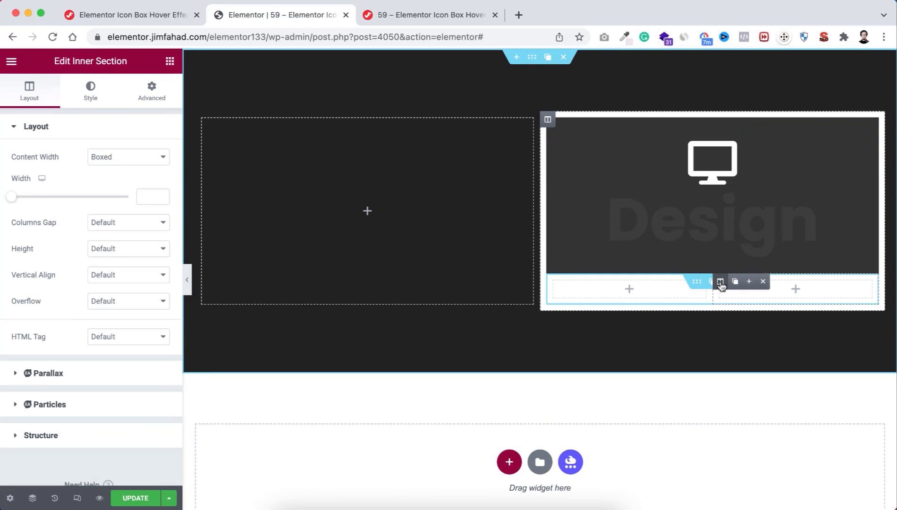
pyautogui.click(767, 282)
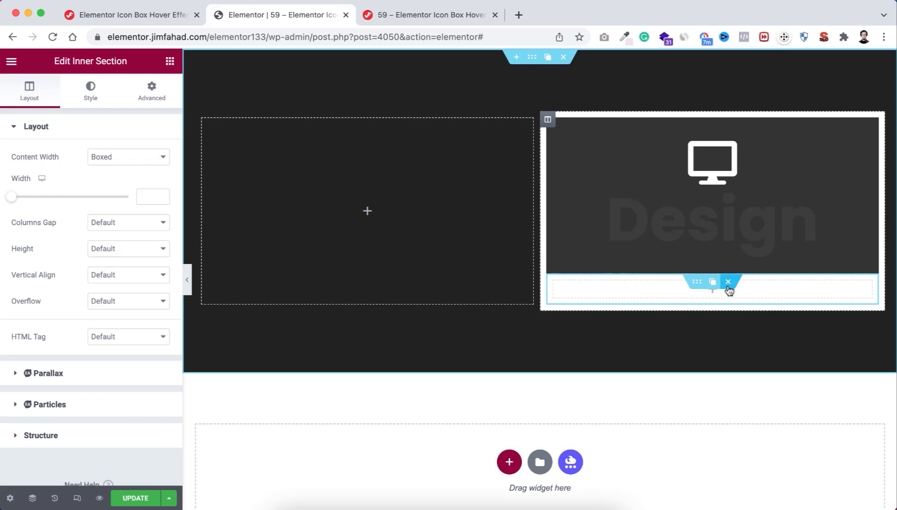
# Give the new inner section a minimum height of 250 px and a Middle vertical alignment.
pyautogui.click(110, 254)
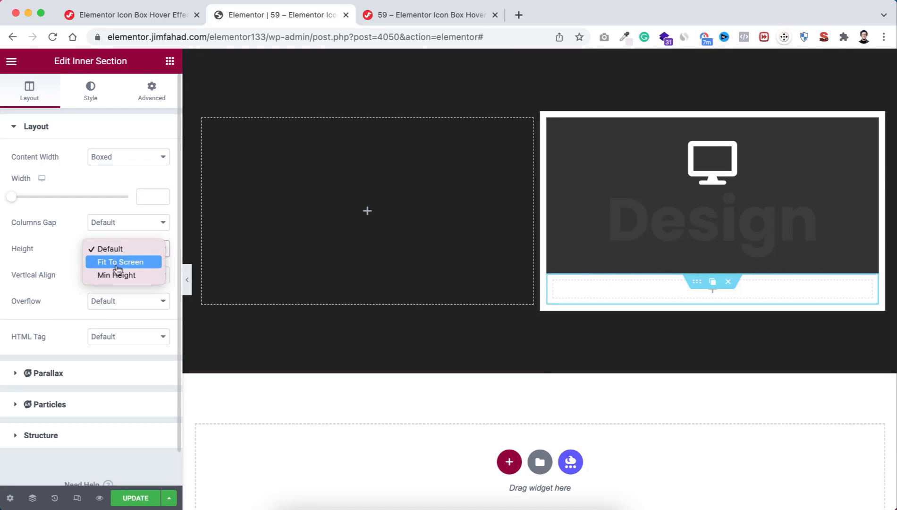
pyautogui.click(116, 276)
pyautogui.moveTo(149, 287); pyautogui.dragTo(119, 294)
pyautogui.write('250')
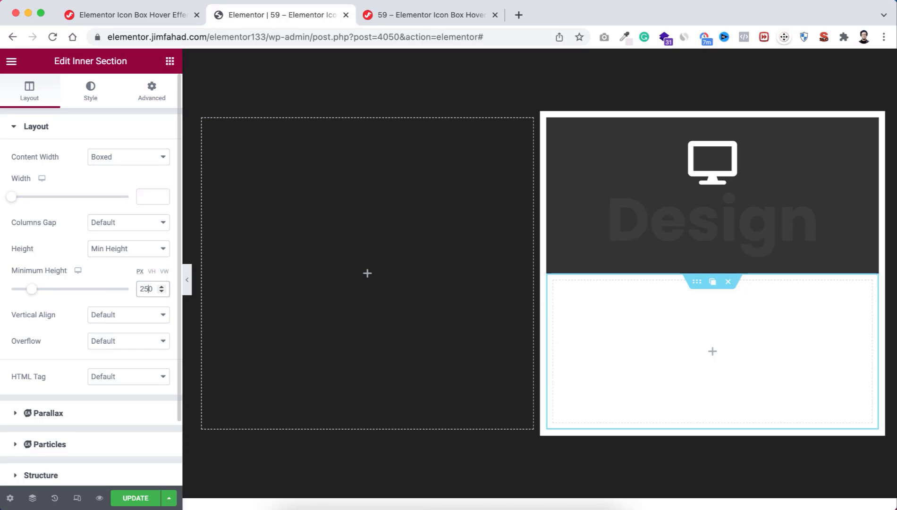
pyautogui.click(123, 317)
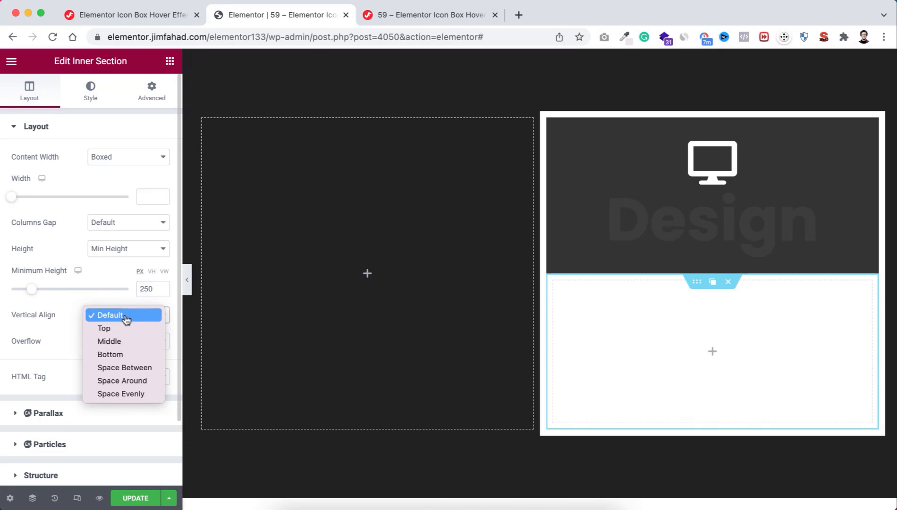
pyautogui.click(127, 344)
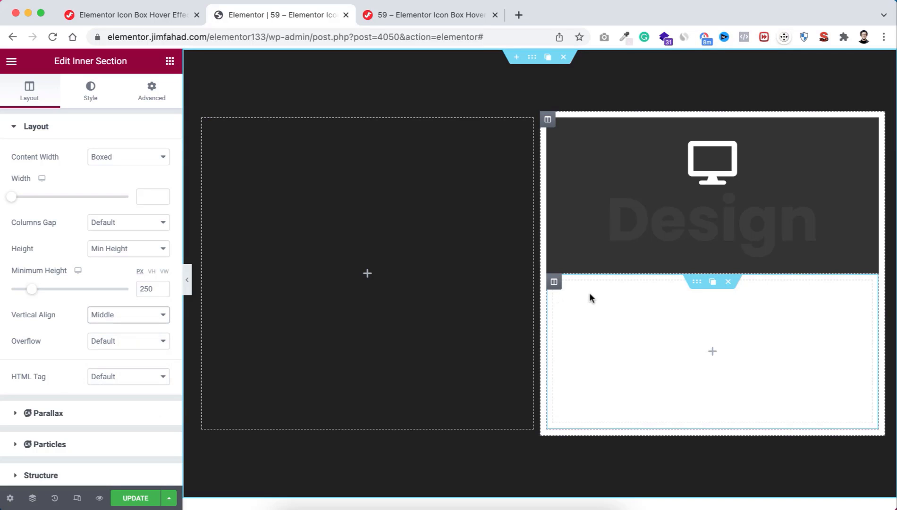
# Set the lower inner column's padding to 30 px top, 20 px right, 30 px bottom and 95 px left.
pyautogui.moveTo(559, 289)
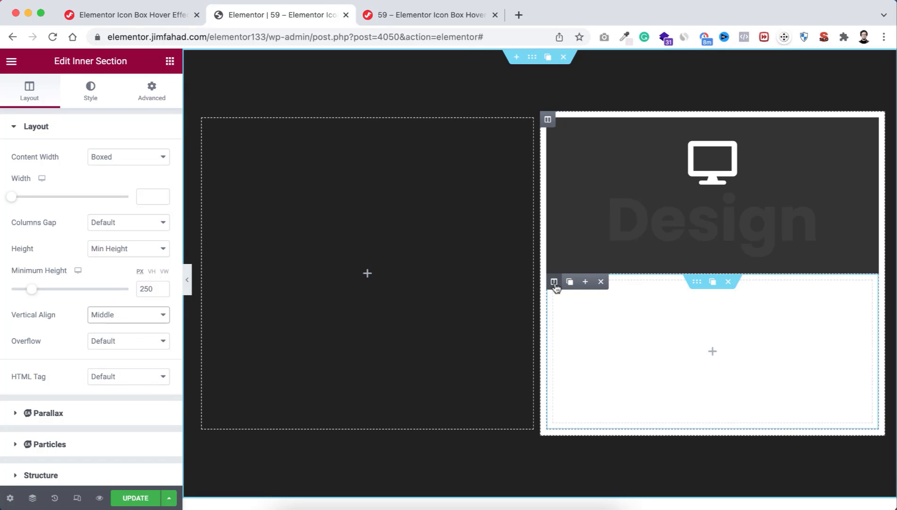
pyautogui.click(554, 282)
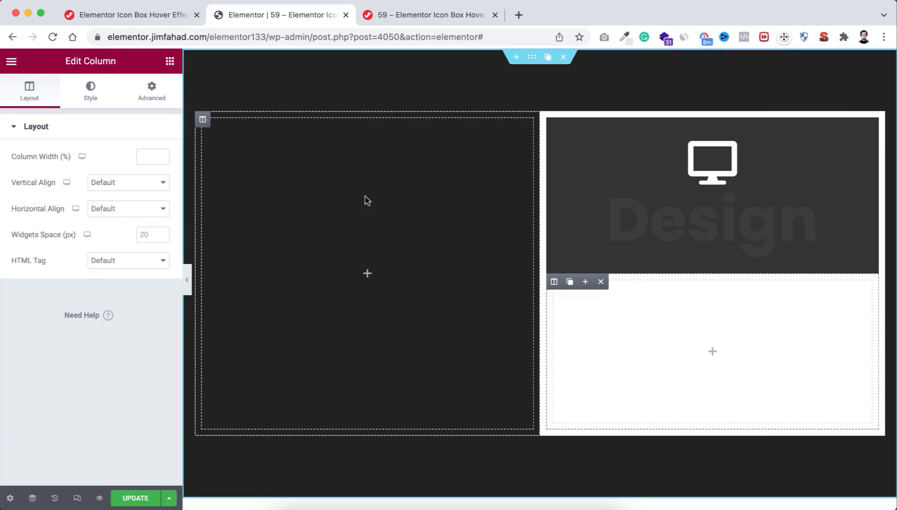
pyautogui.click(150, 90)
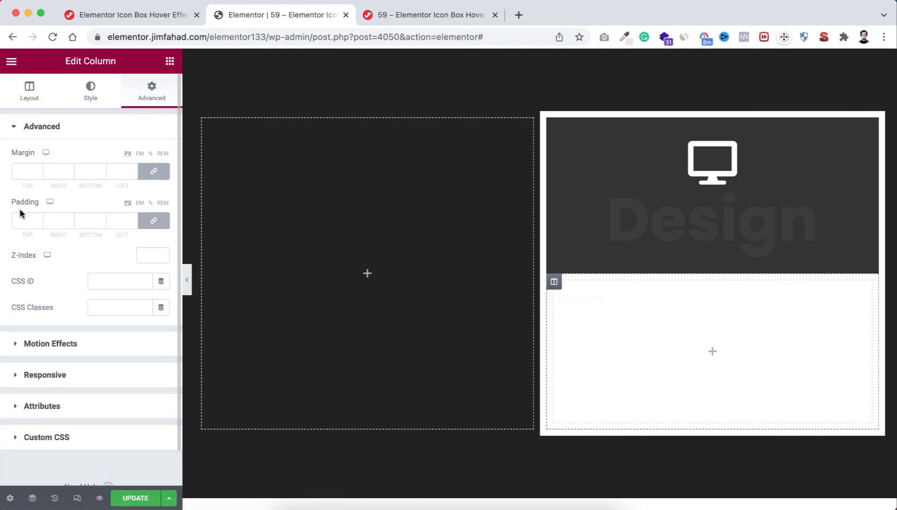
pyautogui.click(152, 221)
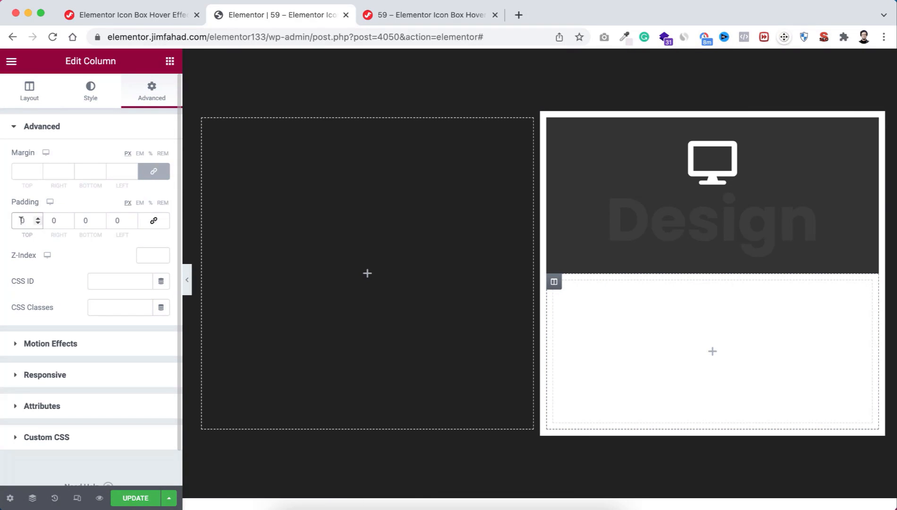
pyautogui.click(85, 220)
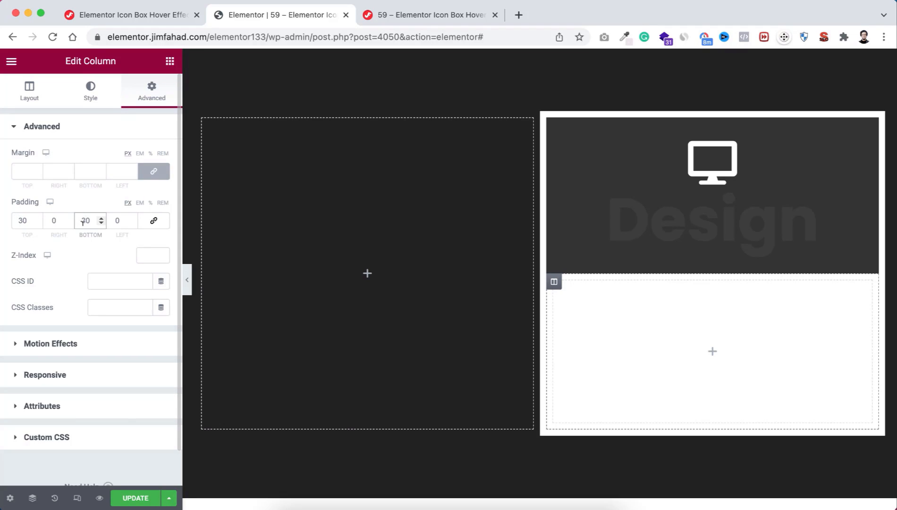
pyautogui.click(52, 220)
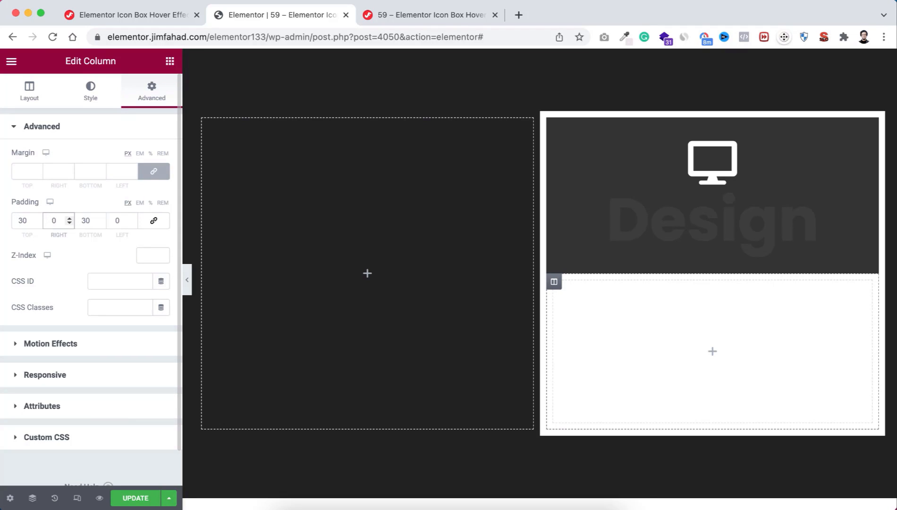
pyautogui.doubleClick(119, 218)
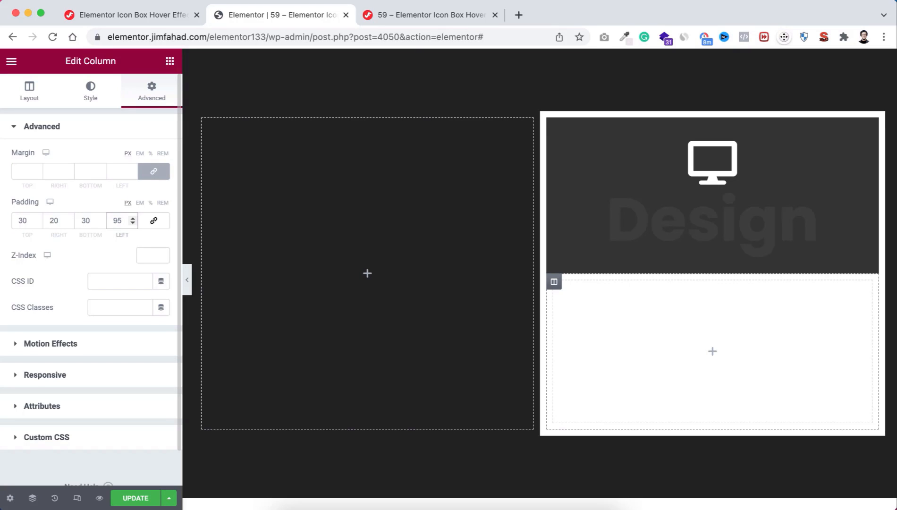
# Add a Heading widget to the lower white column with the title Design and left alignment.
pyautogui.click(715, 355)
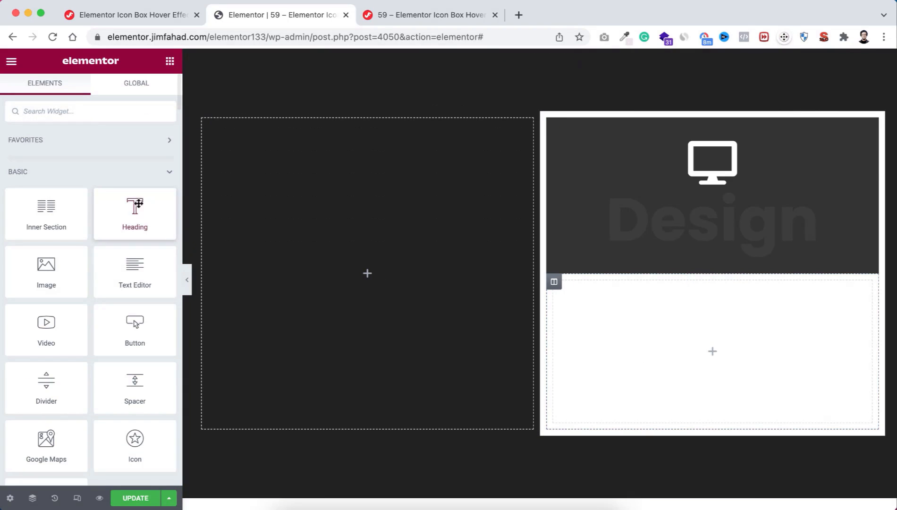
pyautogui.moveTo(130, 210); pyautogui.dragTo(726, 350)
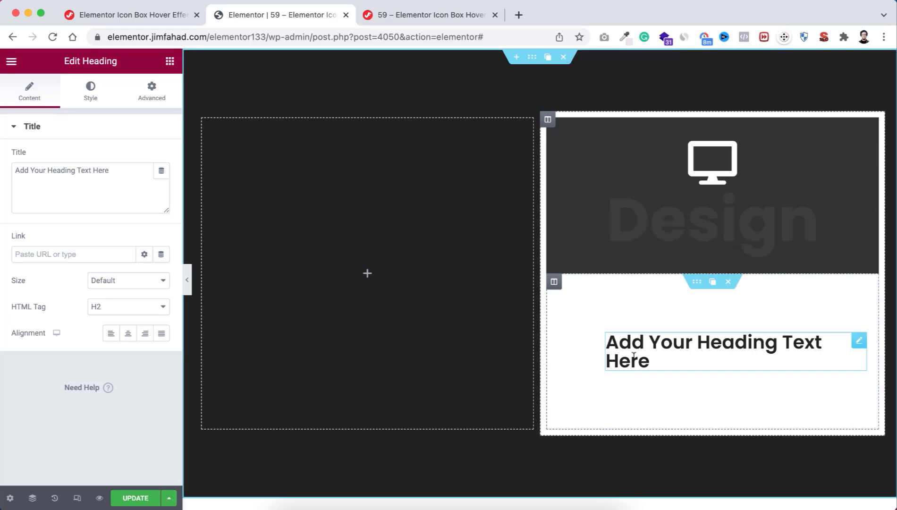
pyautogui.click(126, 167)
pyautogui.press('super+a')
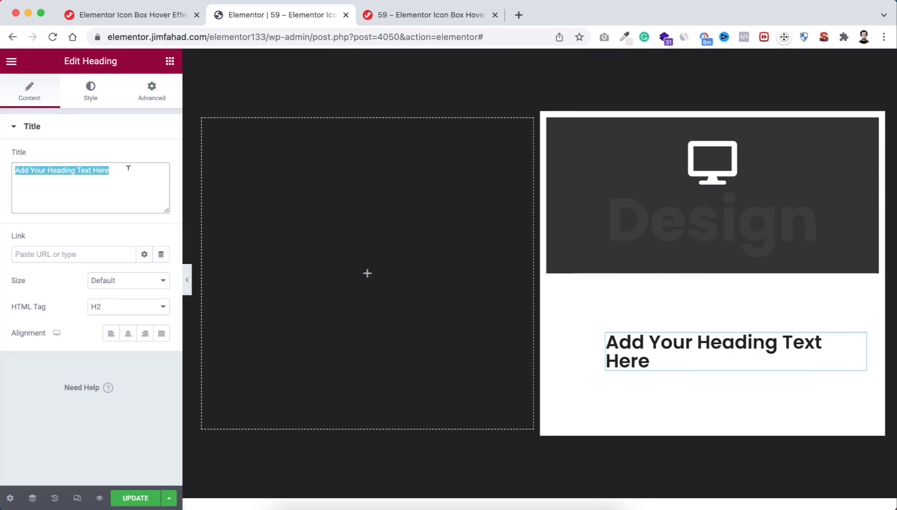
pyautogui.write('Design')
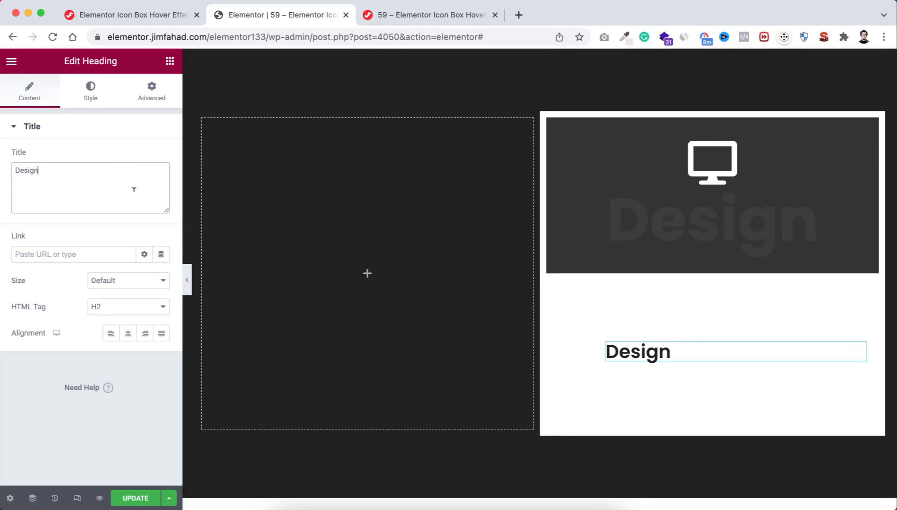
pyautogui.click(111, 334)
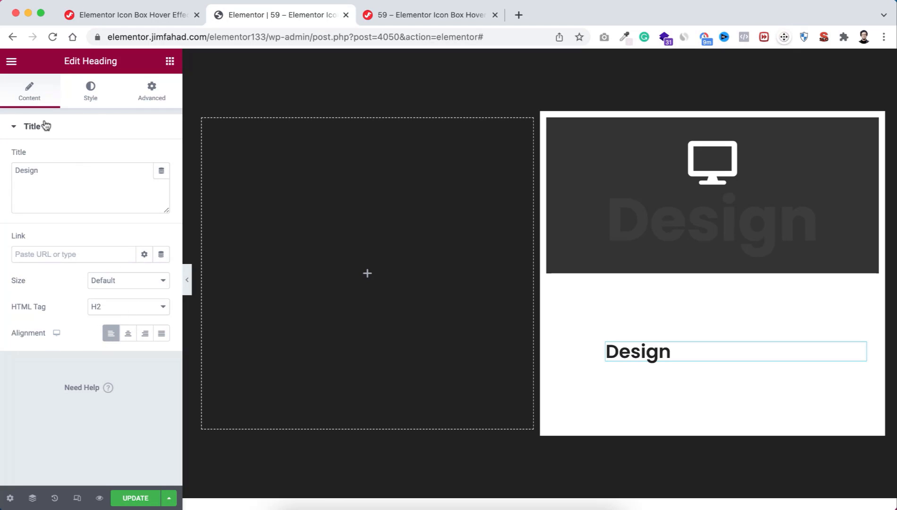
# Set the lower Design heading's typography to size 24 px and weight 700.
pyautogui.click(91, 99)
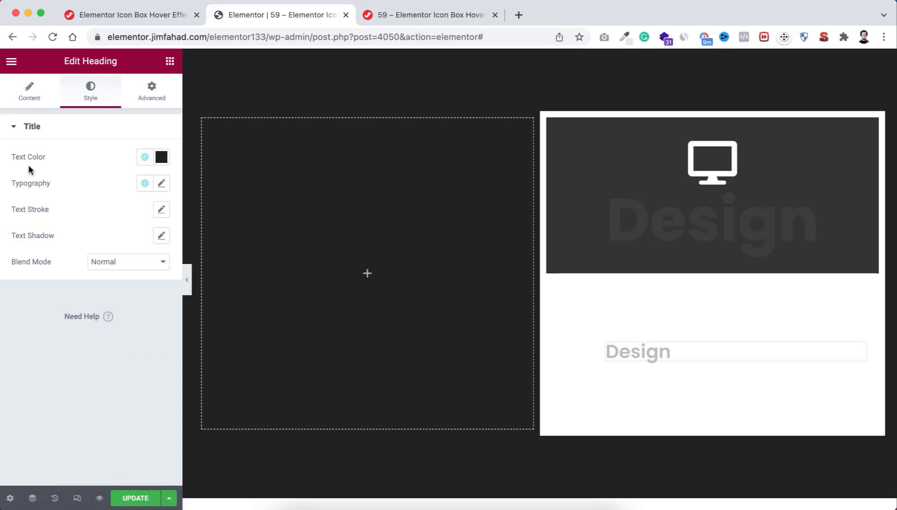
pyautogui.click(161, 185)
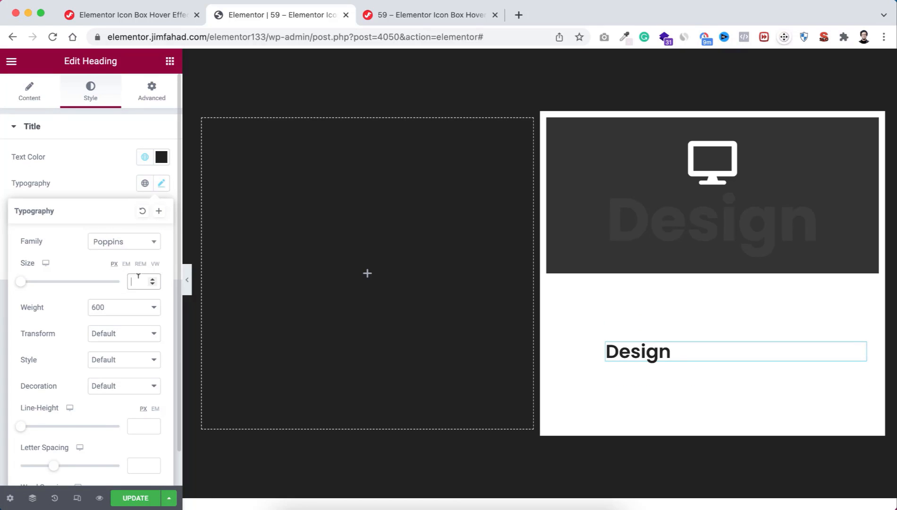
pyautogui.write('25')
pyautogui.click(118, 309)
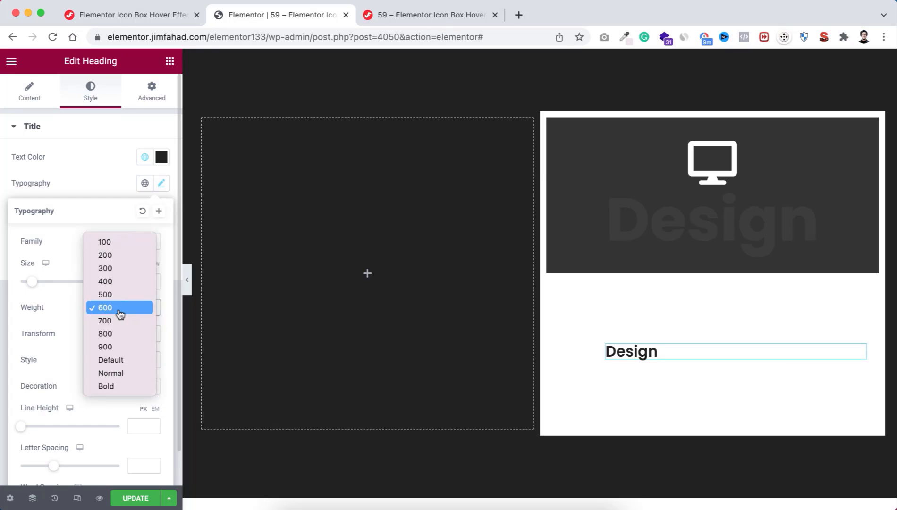
pyautogui.click(117, 321)
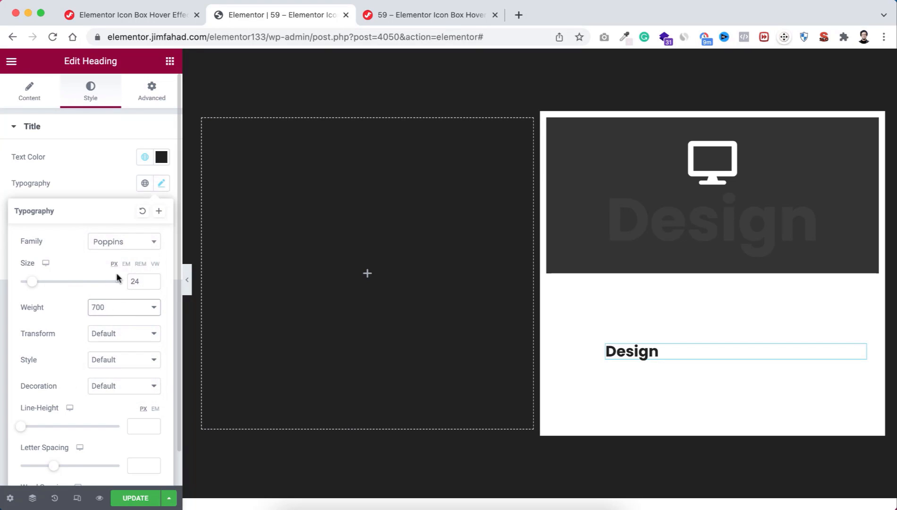
# Unlink the lower Design heading's margins and set its bottom margin to -5 px.
pyautogui.click(151, 97)
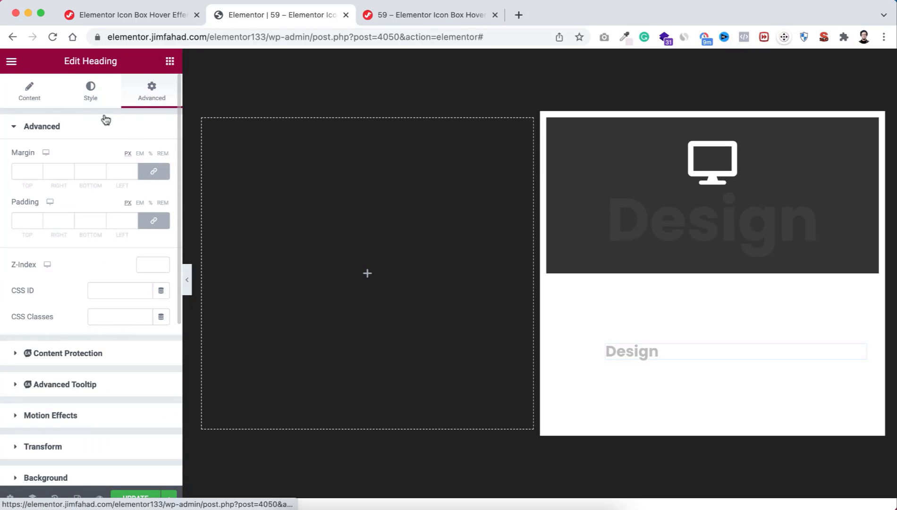
pyautogui.click(156, 172)
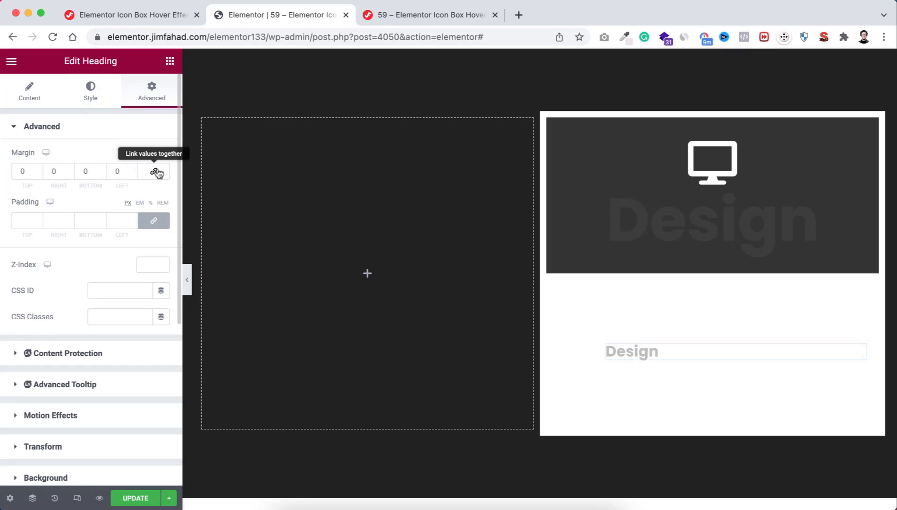
pyautogui.click(85, 171)
pyautogui.press('Down')
pyautogui.press('Down')
pyautogui.press('Down')
pyautogui.press('Down')
pyautogui.press('Down')
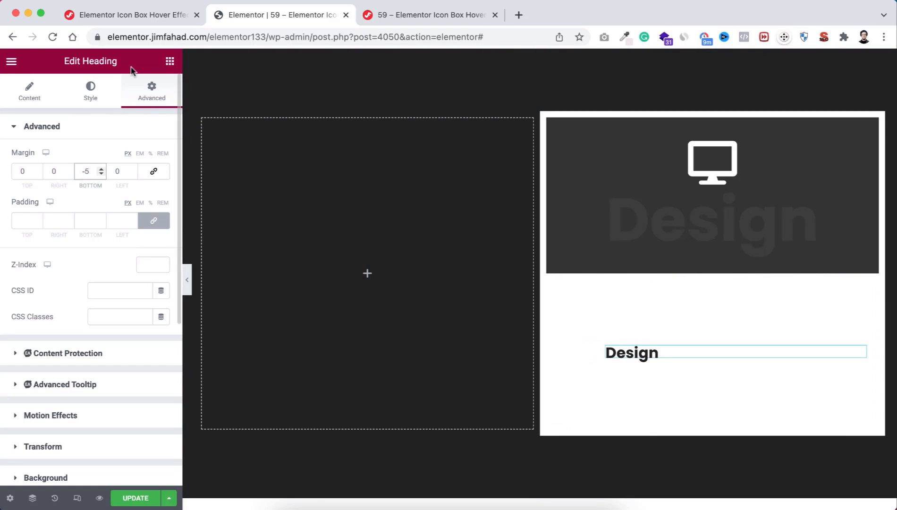
# Add a Text Editor widget with the default lorem ipsum text below the Design heading in the white column.
pyautogui.click(170, 62)
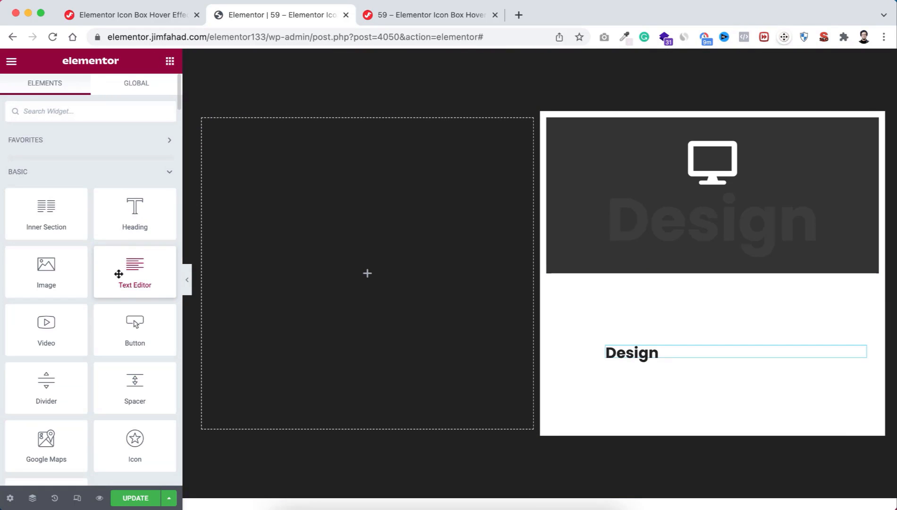
pyautogui.moveTo(119, 272); pyautogui.dragTo(635, 356)
pyautogui.click(155, 234)
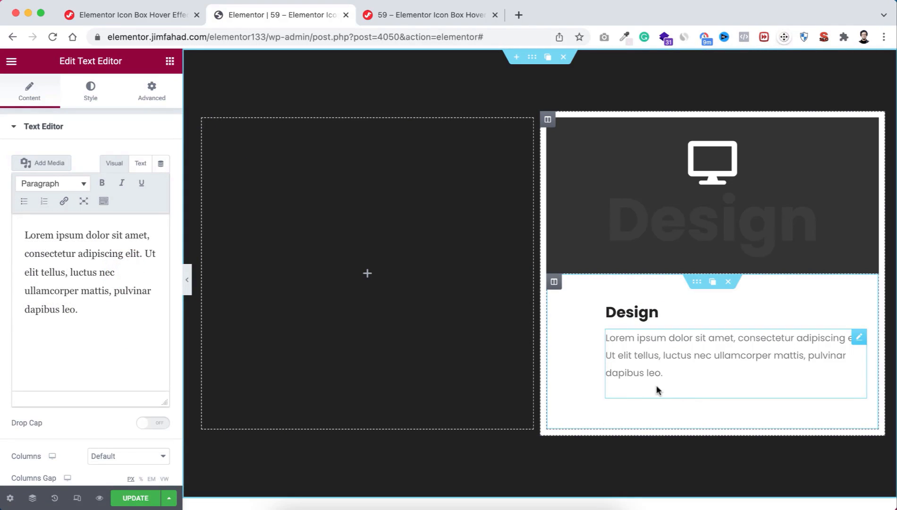
# Unlink the text editor widget's margins and set its bottom margin to -30 px.
pyautogui.click(154, 89)
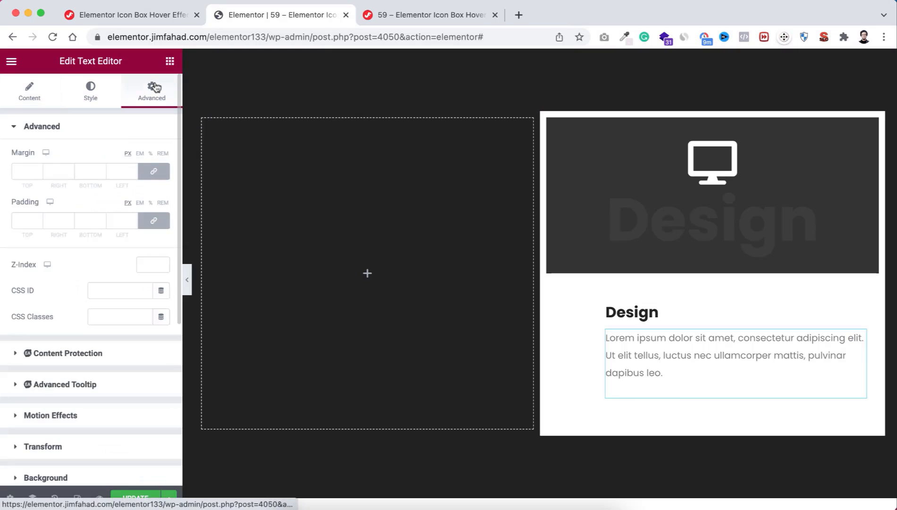
pyautogui.click(154, 172)
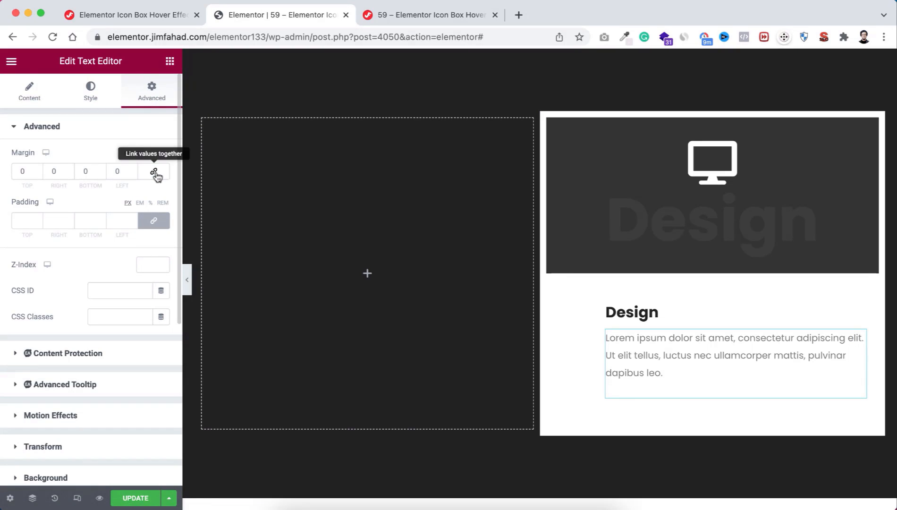
pyautogui.click(90, 169)
pyautogui.press('BackSpace')
pyautogui.write('-3')
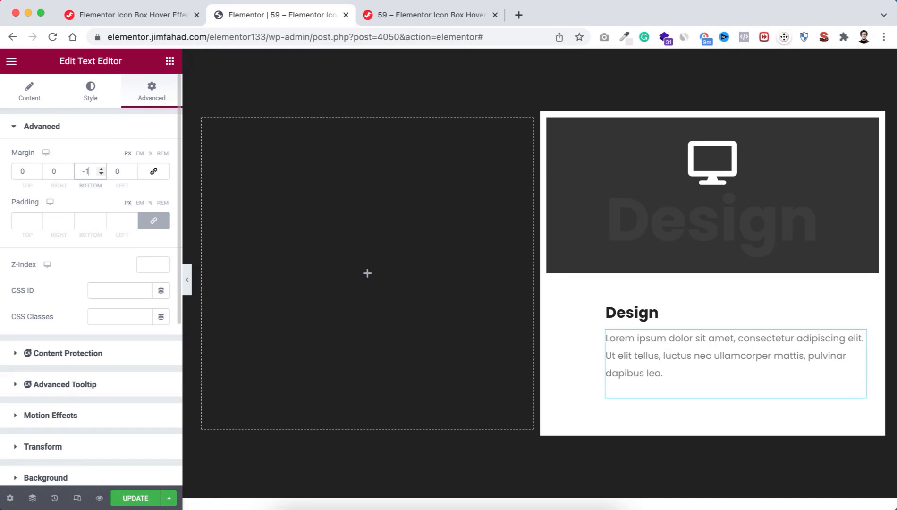
pyautogui.write('0')
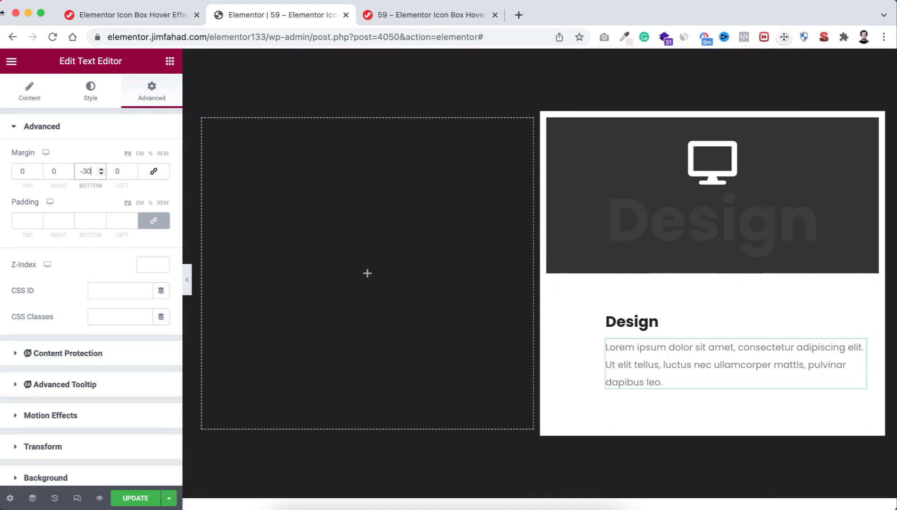
# Add a Button widget below the paragraph in the white column and label it Read More.
pyautogui.click(170, 61)
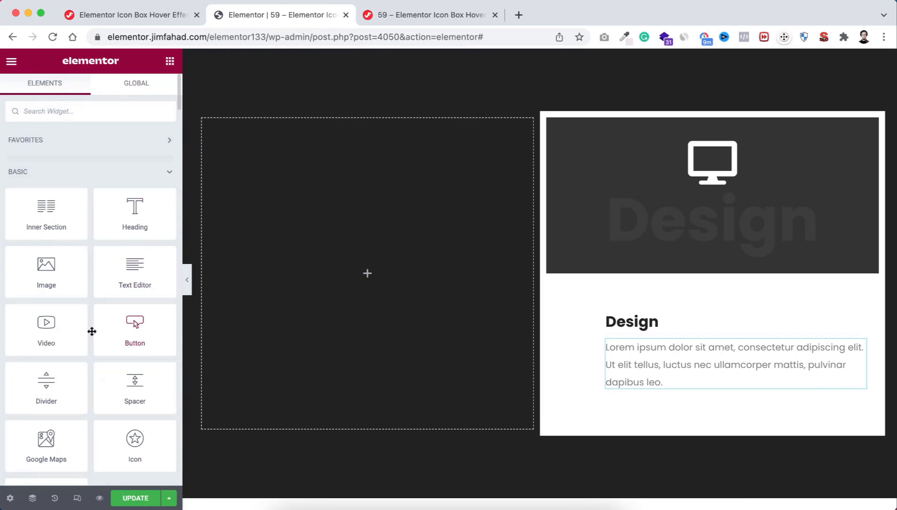
pyautogui.moveTo(133, 322); pyautogui.dragTo(682, 376)
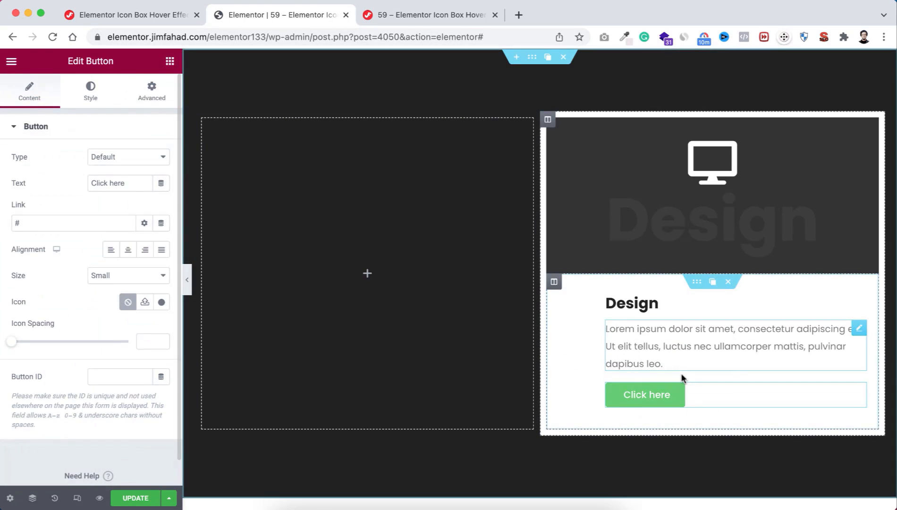
pyautogui.moveTo(127, 182); pyautogui.dragTo(45, 182)
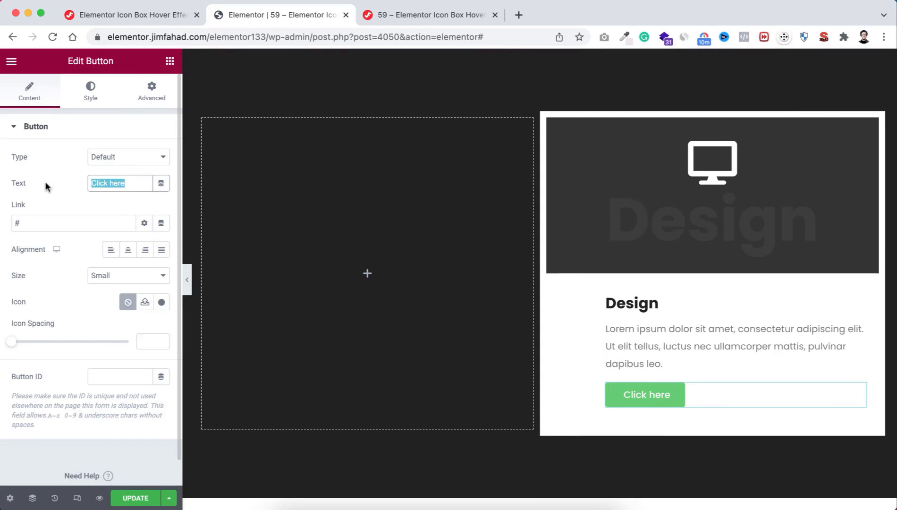
pyautogui.write('Read')
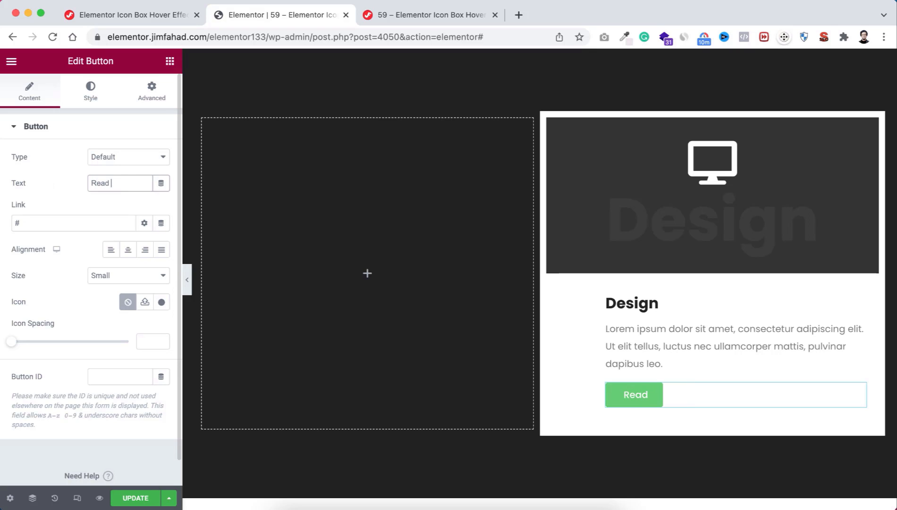
pyautogui.write(' More')
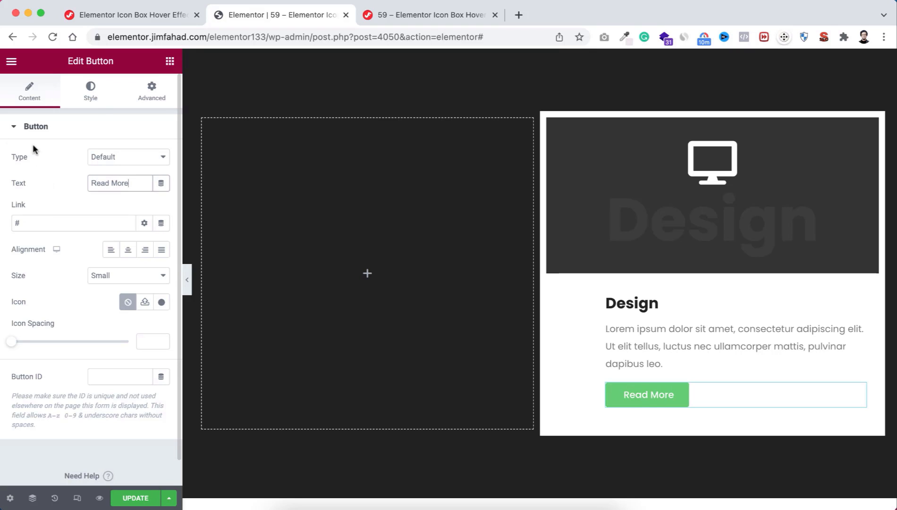
# Set the Read More button's normal background color to #333333.
pyautogui.click(90, 94)
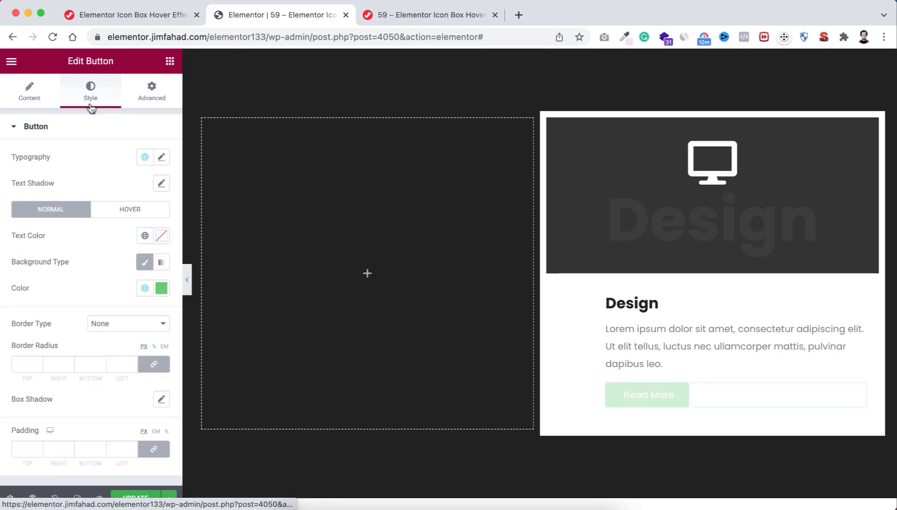
pyautogui.click(162, 289)
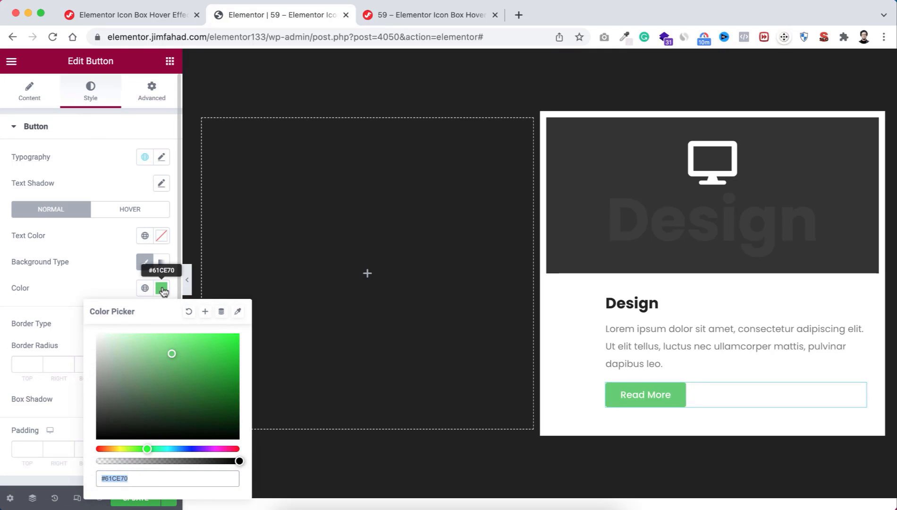
pyautogui.write('#333')
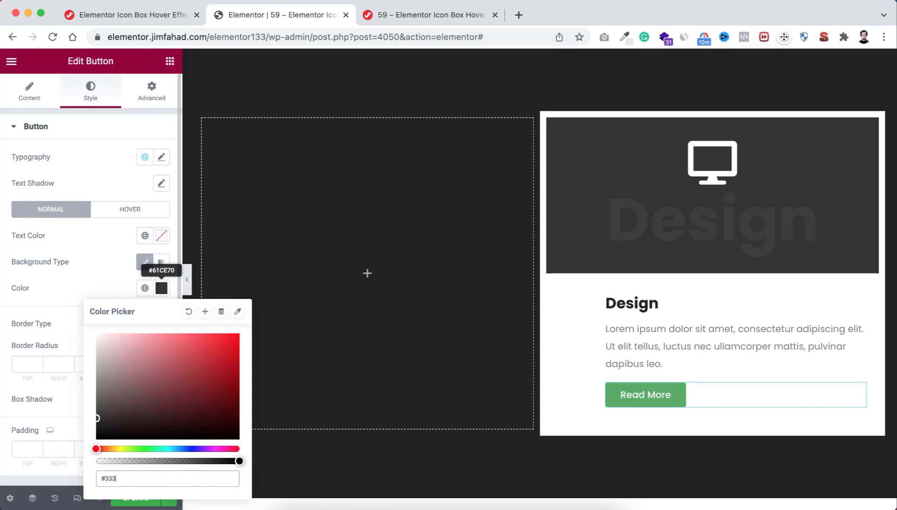
pyautogui.write('333')
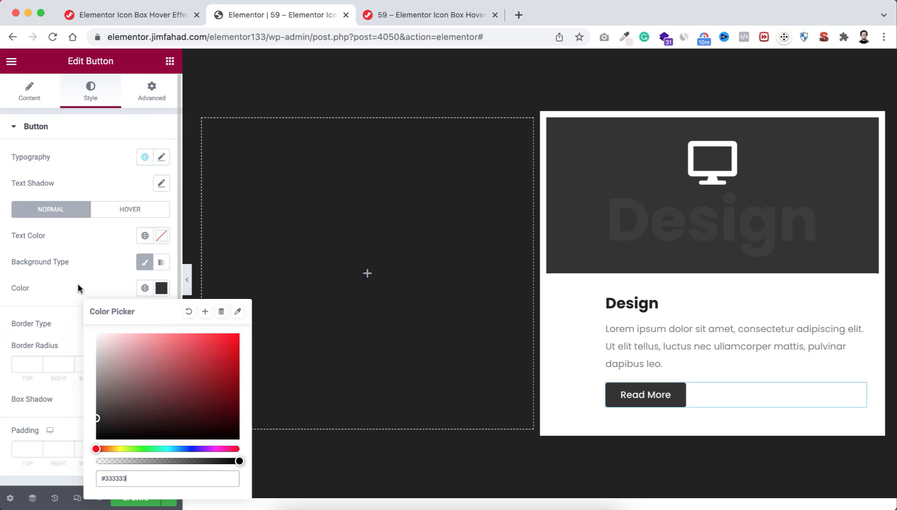
pyautogui.click(99, 285)
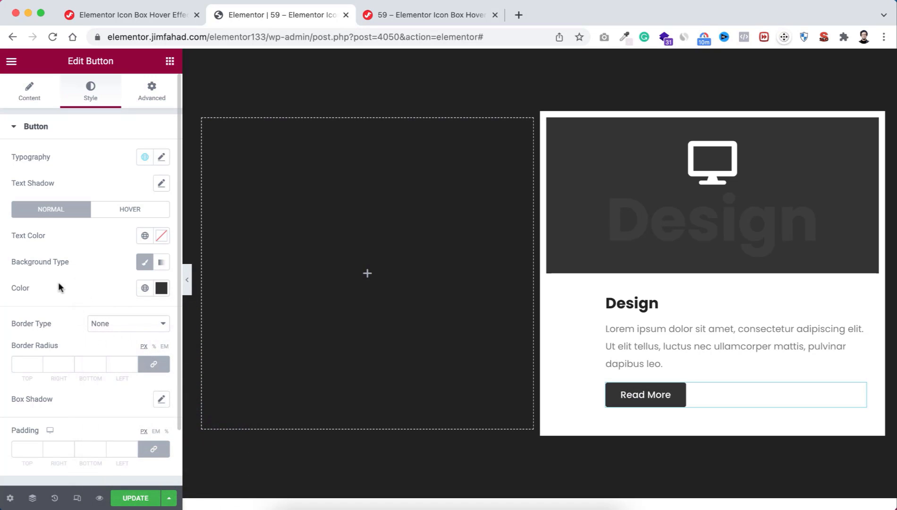
# Set the Read More button's hover background color to #ff0057.
pyautogui.click(130, 216)
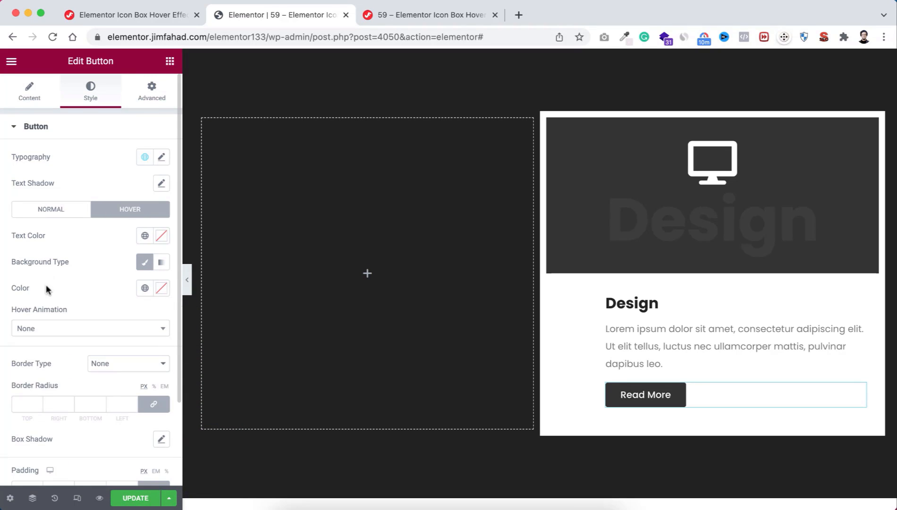
pyautogui.click(161, 288)
pyautogui.write('#')
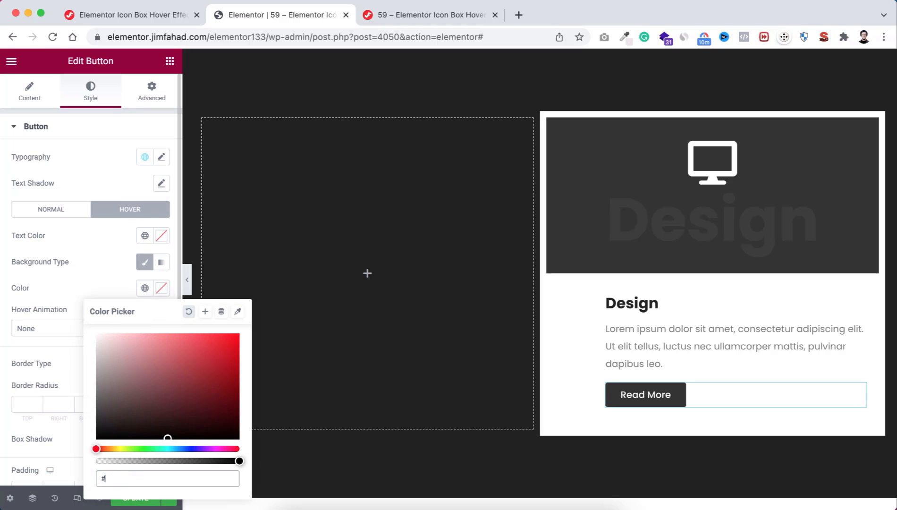
pyautogui.write('ff0057')
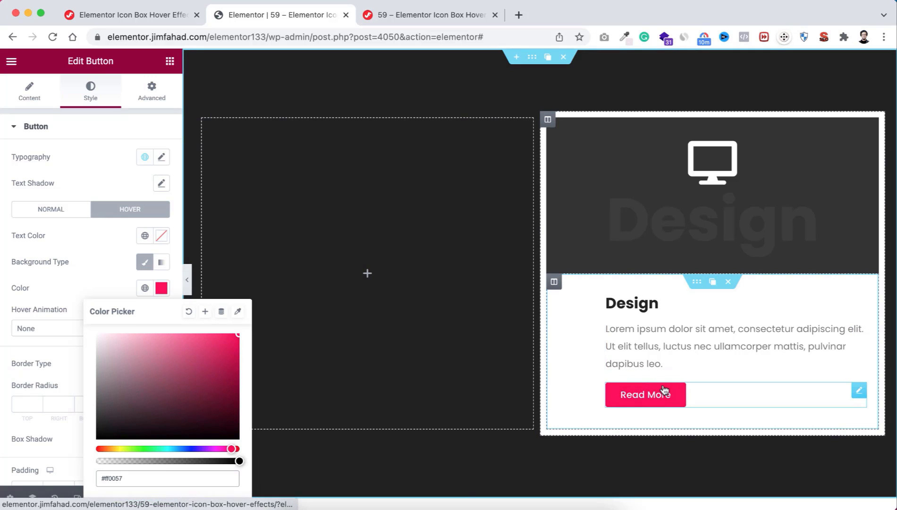
pyautogui.click(110, 280)
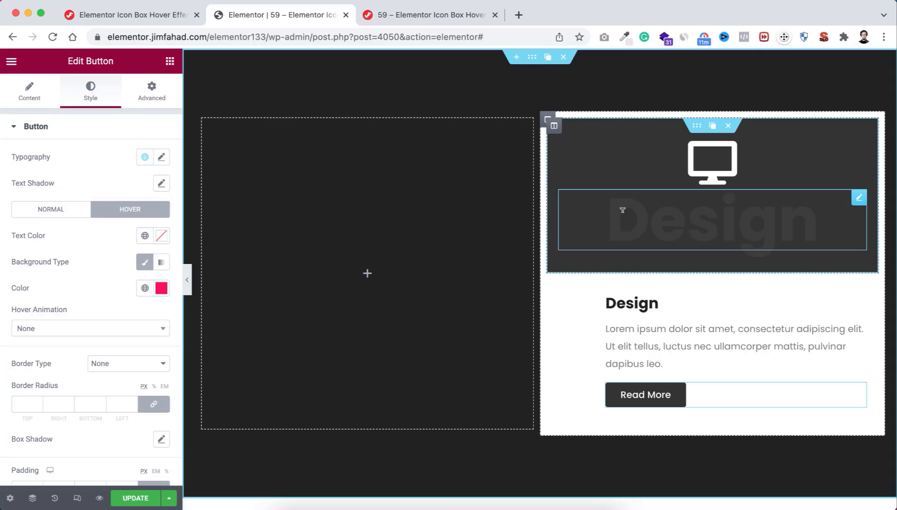
# Assign the CSS class card to the outer white column that holds both Design boxes.
pyautogui.moveTo(554, 128)
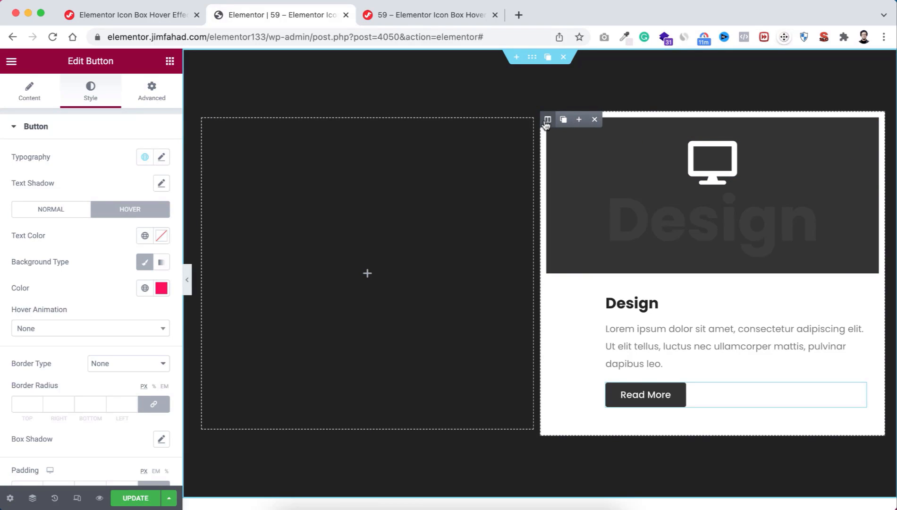
pyautogui.click(547, 120)
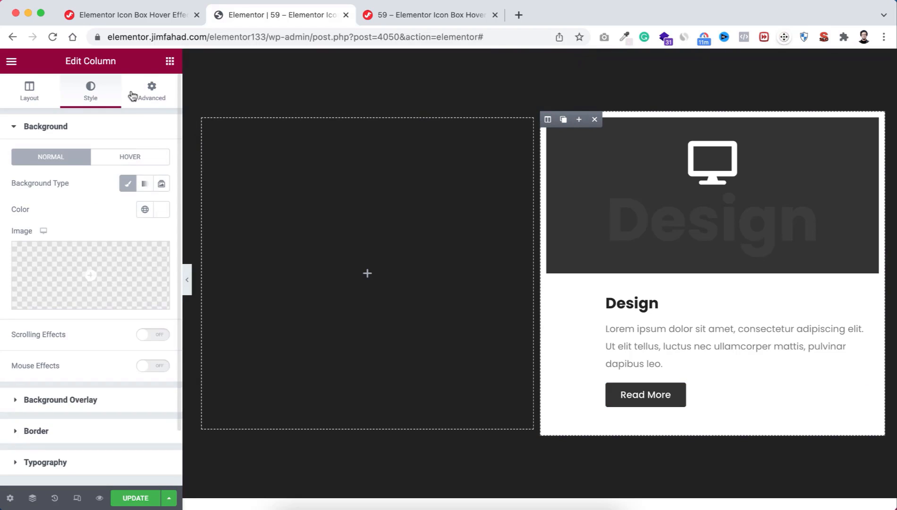
pyautogui.click(152, 93)
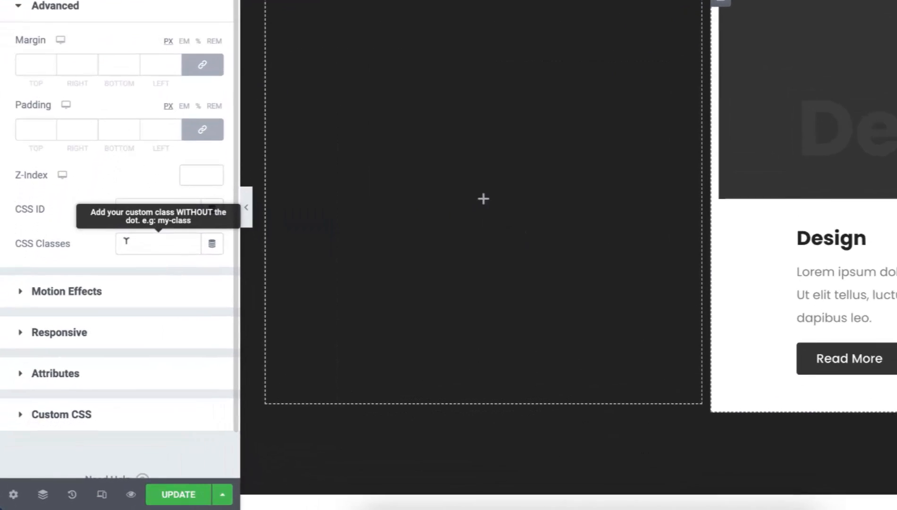
pyautogui.click(126, 241)
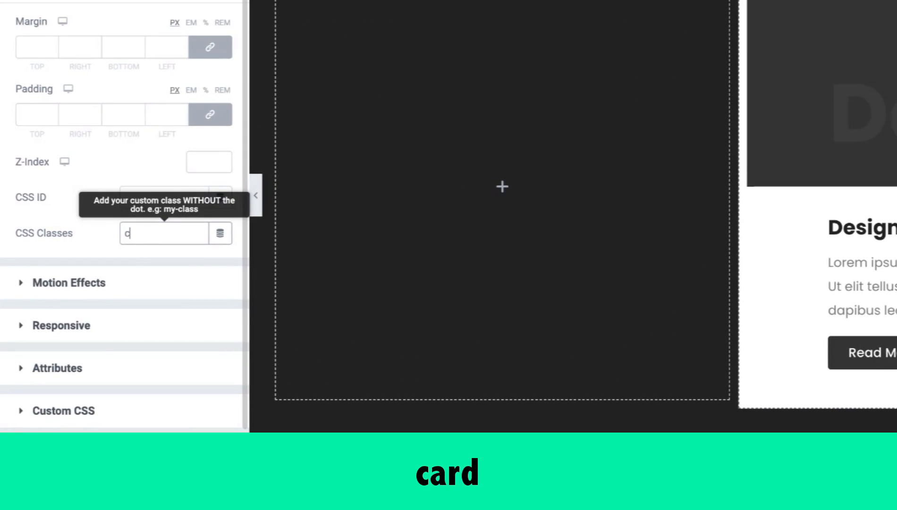
pyautogui.write('card')
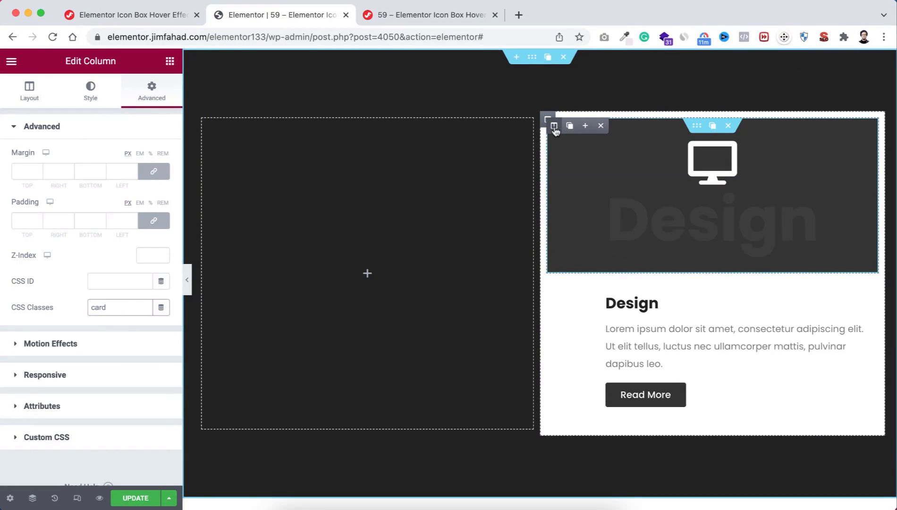
# Give the dark inner icon column the CSS class card-icon-box and a Z-Index of 2.
pyautogui.click(555, 125)
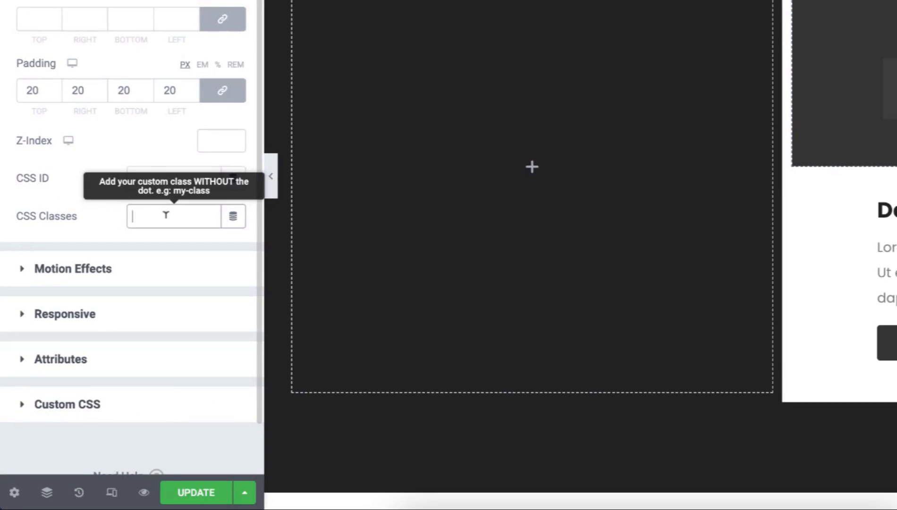
pyautogui.click(136, 217)
pyautogui.write('card-icon-box')
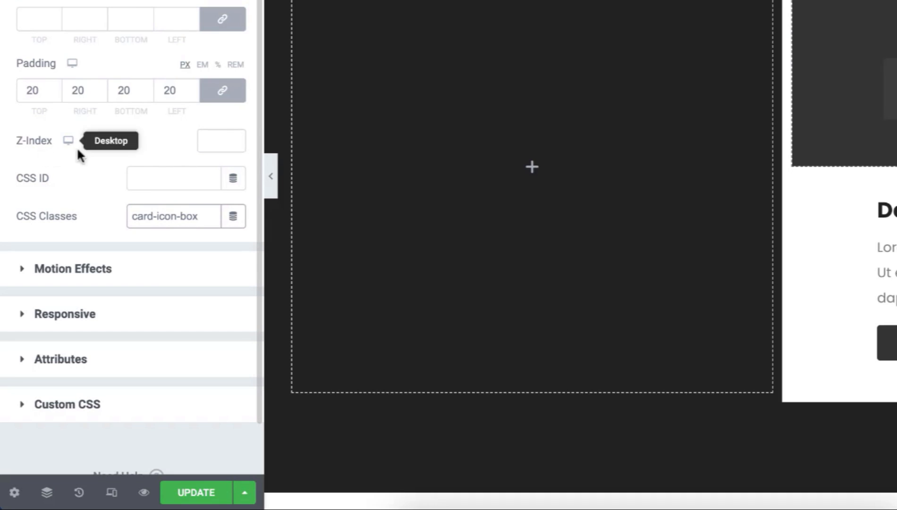
pyautogui.click(218, 138)
pyautogui.write('2')
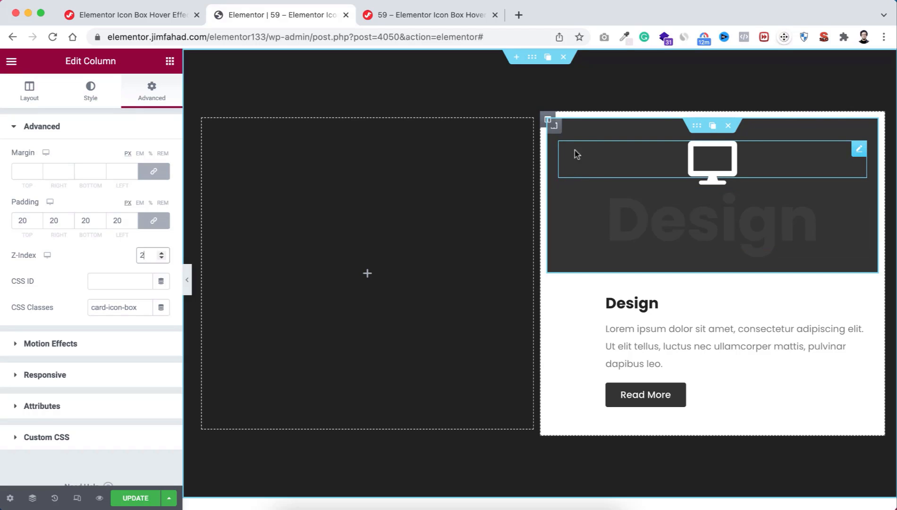
# Set the outer card column's padding to 0 on all sides and its right margin to 45 px.
pyautogui.click(548, 119)
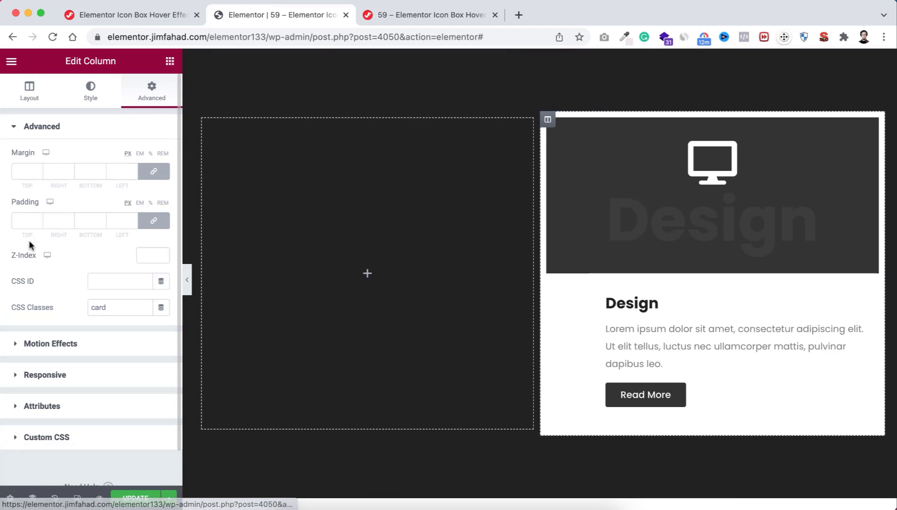
pyautogui.click(23, 220)
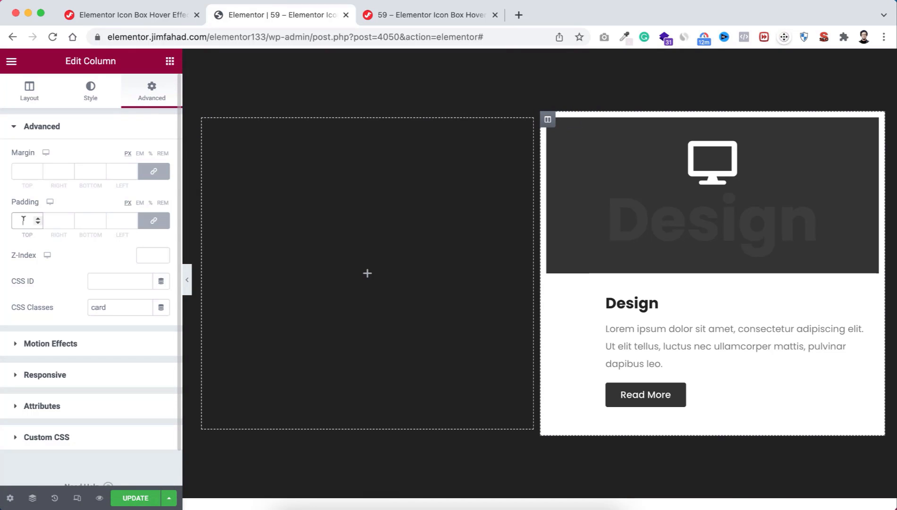
pyautogui.write('0')
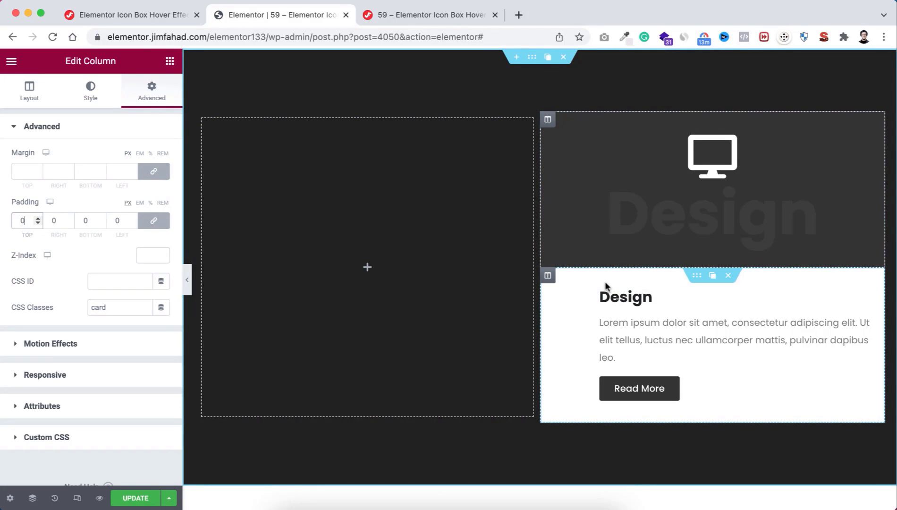
pyautogui.click(155, 171)
pyautogui.doubleClick(53, 170)
pyautogui.write('45')
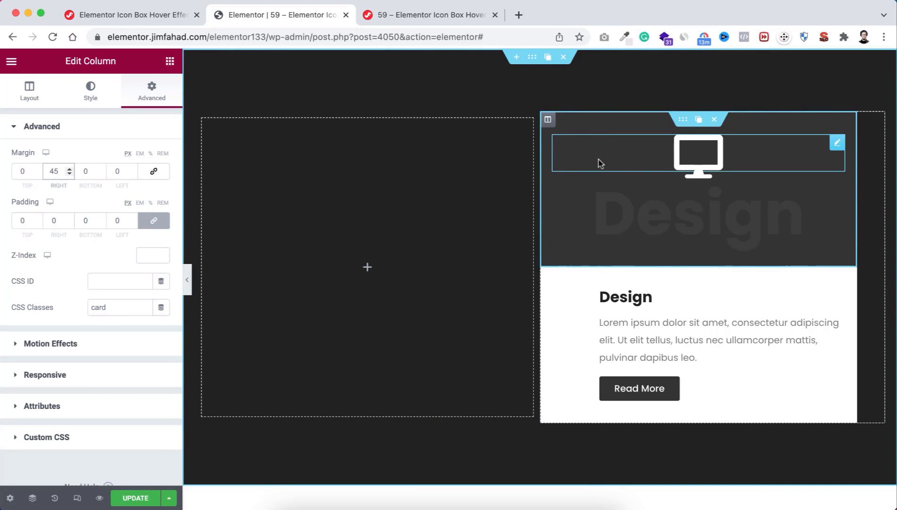
# Examine the card's structure in the Navigator, comparing the outer card column with the nested icon column.
pyautogui.rightClick(548, 123)
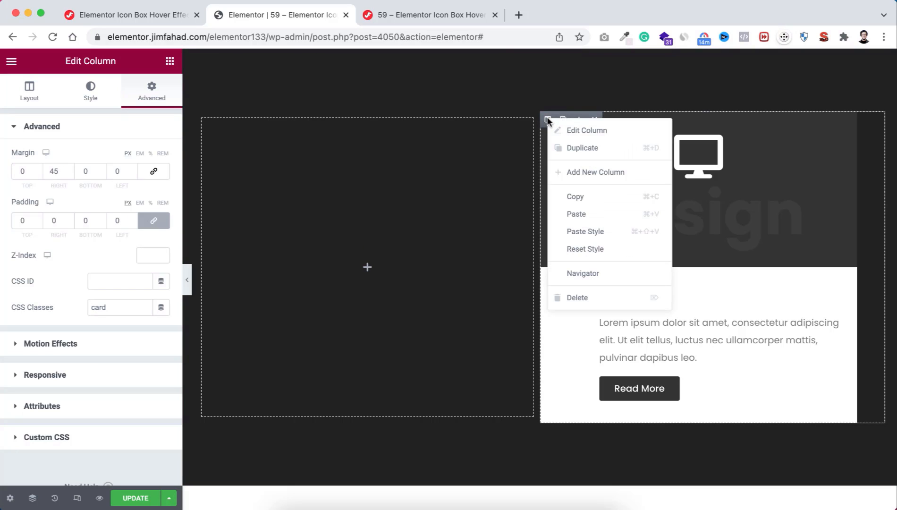
pyautogui.click(583, 279)
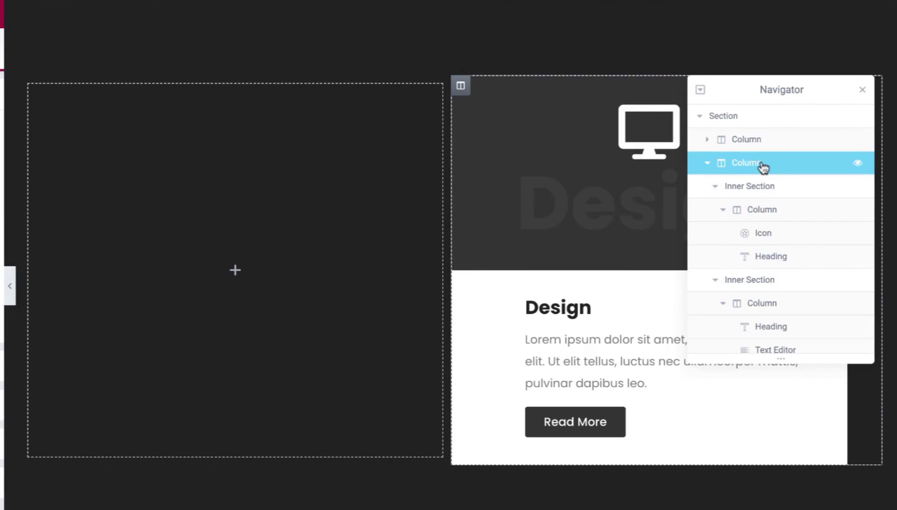
pyautogui.click(771, 210)
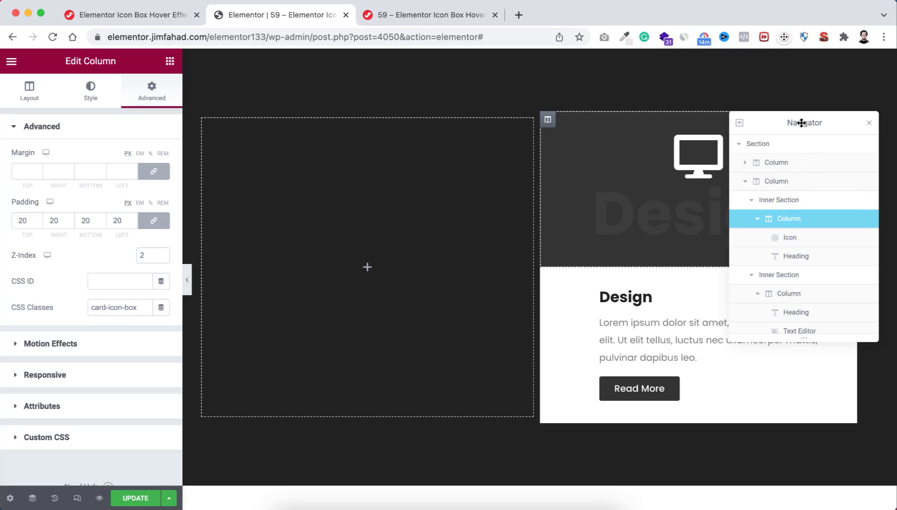
pyautogui.click(870, 124)
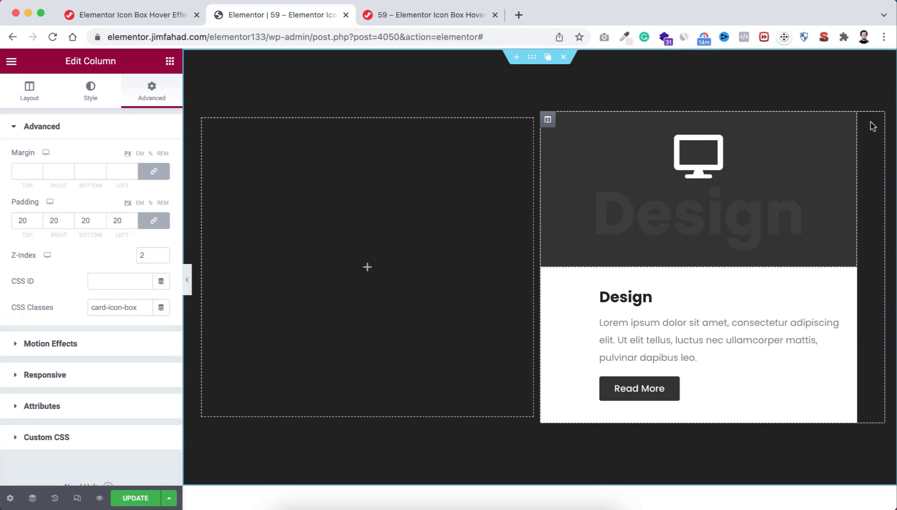
pyautogui.moveTo(548, 122)
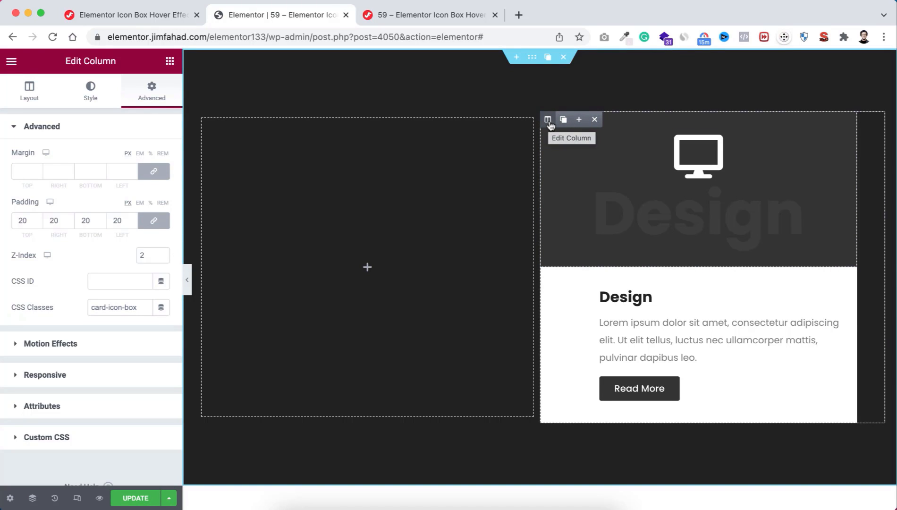
pyautogui.click(548, 120)
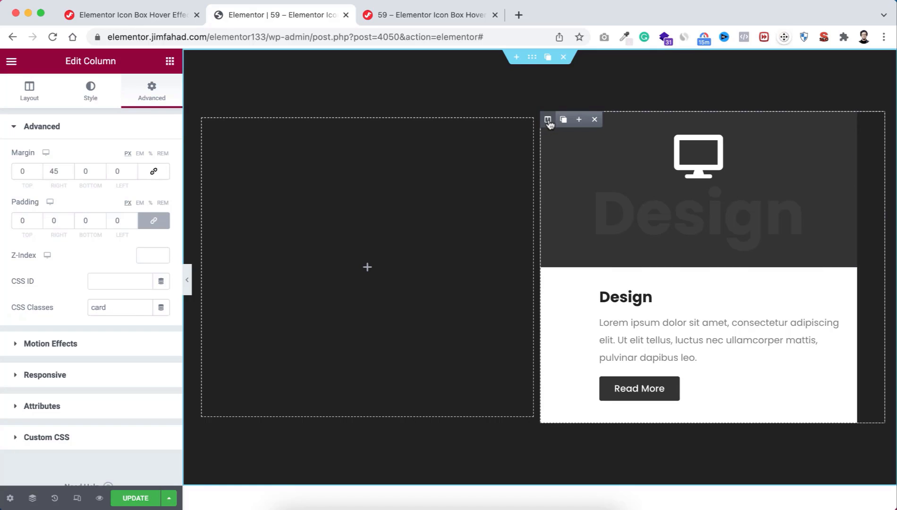
pyautogui.rightClick(549, 122)
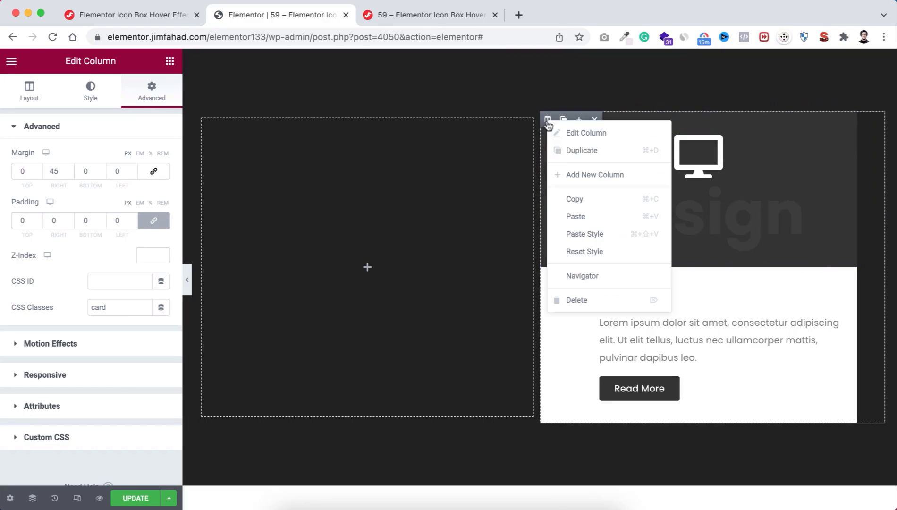
pyautogui.click(575, 276)
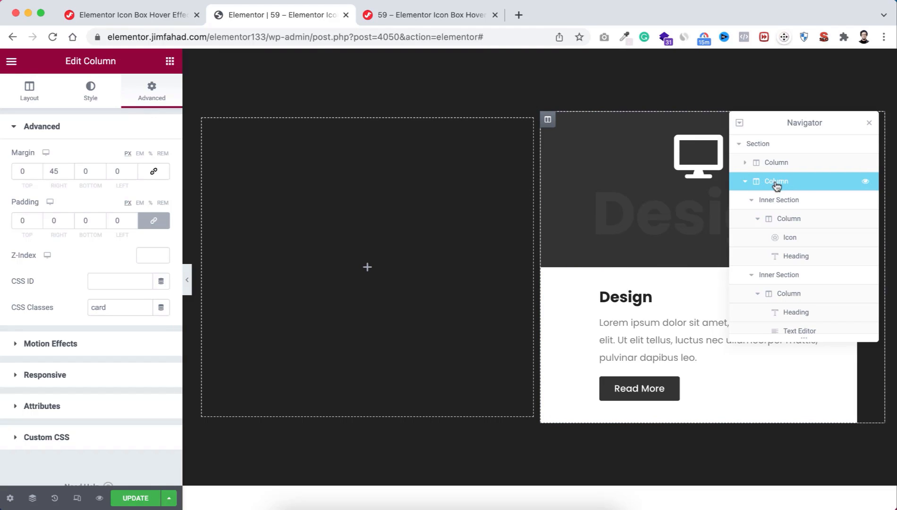
# Duplicate the outer card column and delete the empty first column so the two cards sit side by side.
pyautogui.rightClick(547, 122)
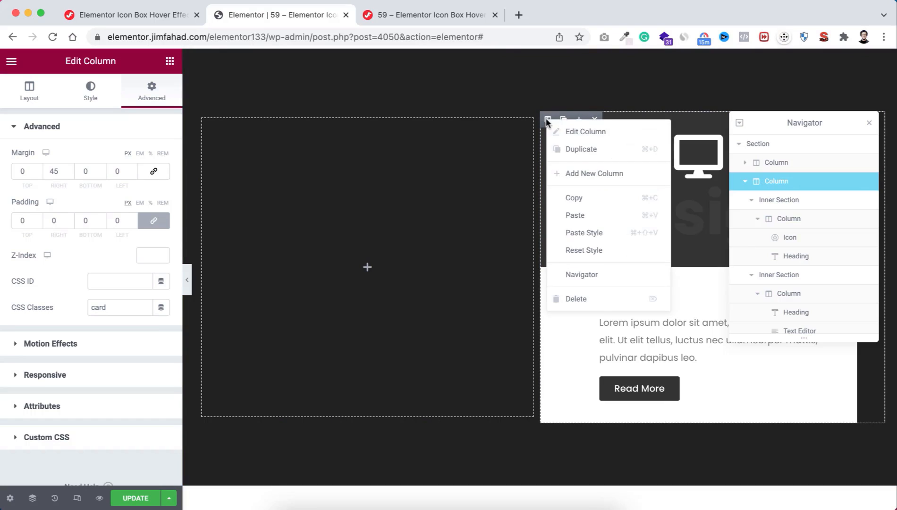
pyautogui.click(573, 150)
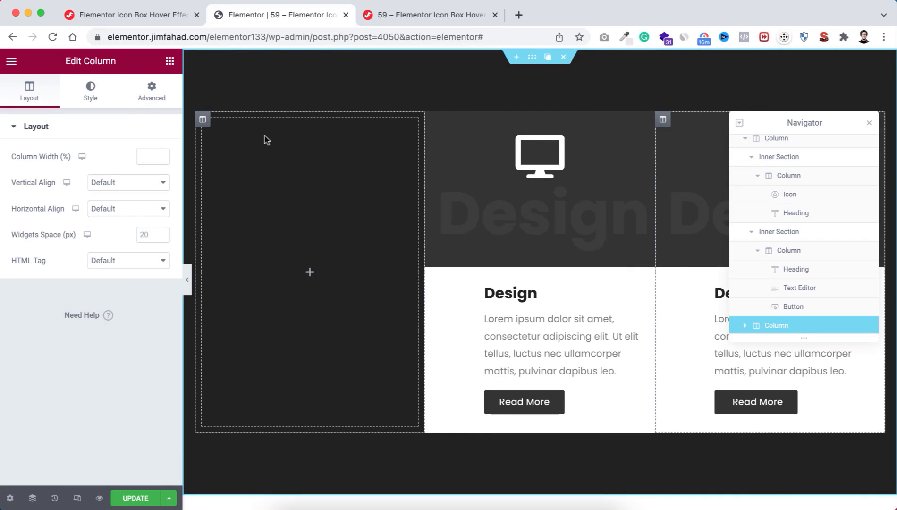
pyautogui.click(252, 122)
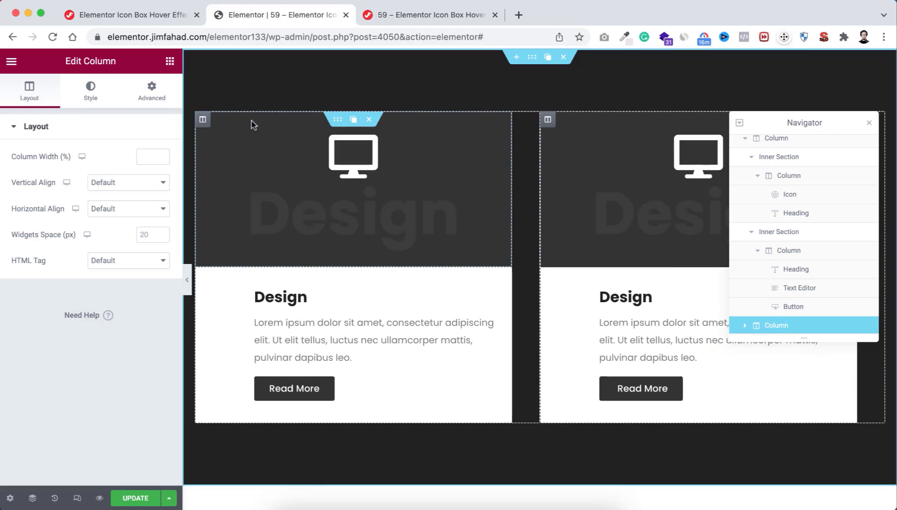
pyautogui.click(870, 125)
pyautogui.click(375, 144)
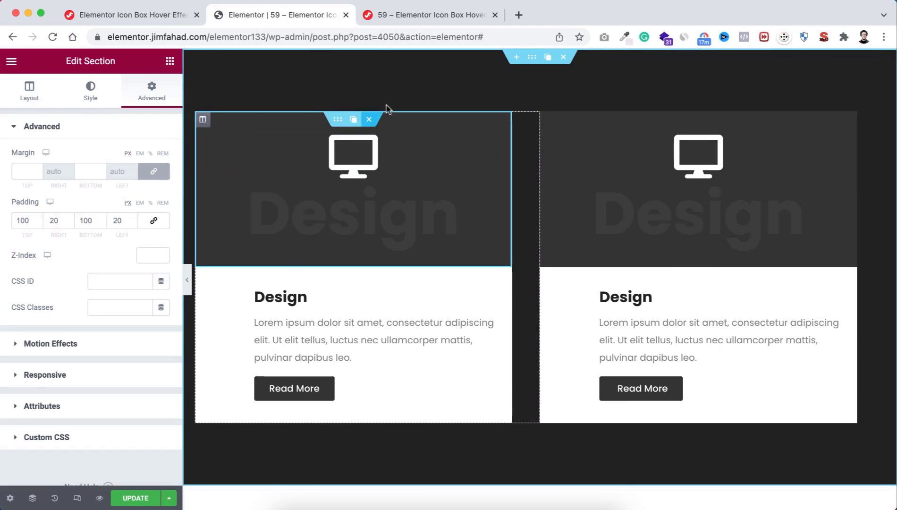
# Set the second card column's right margin to 0 and its left margin to 45 px.
pyautogui.click(202, 120)
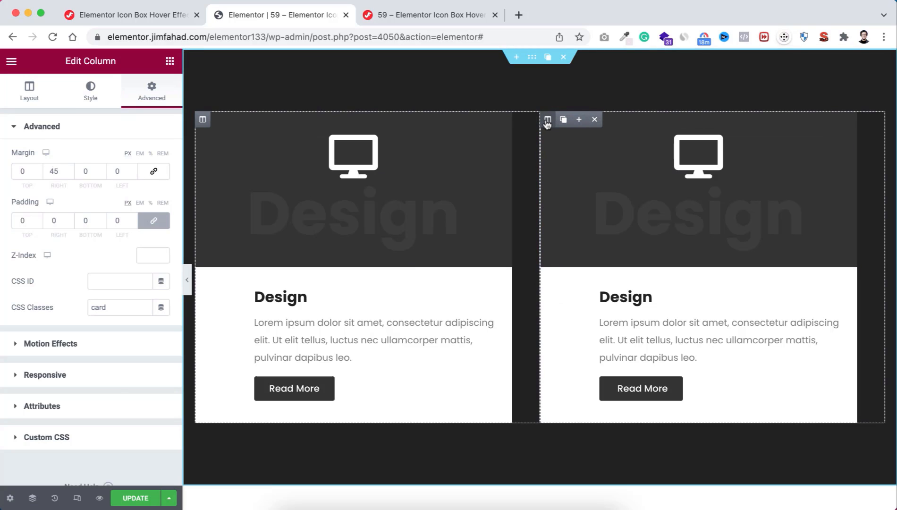
pyautogui.click(547, 120)
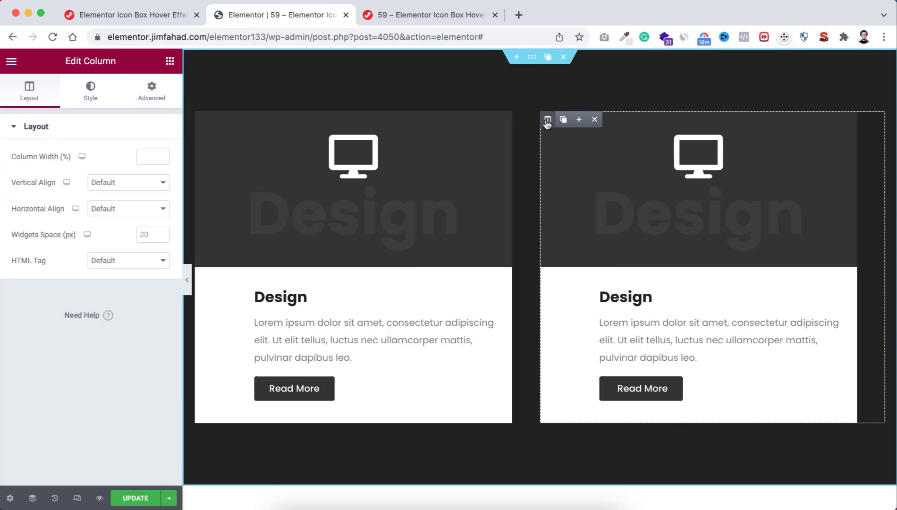
pyautogui.click(157, 88)
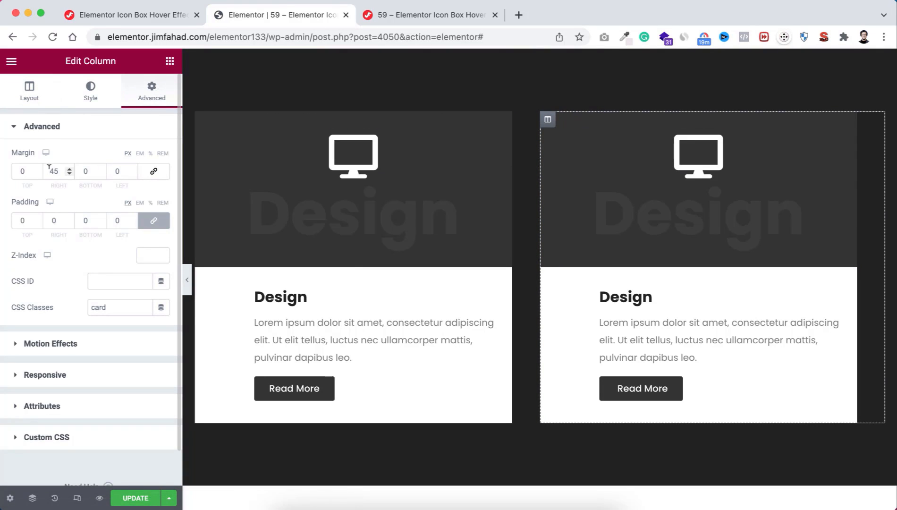
pyautogui.moveTo(49, 167); pyautogui.dragTo(67, 173)
pyautogui.write('0')
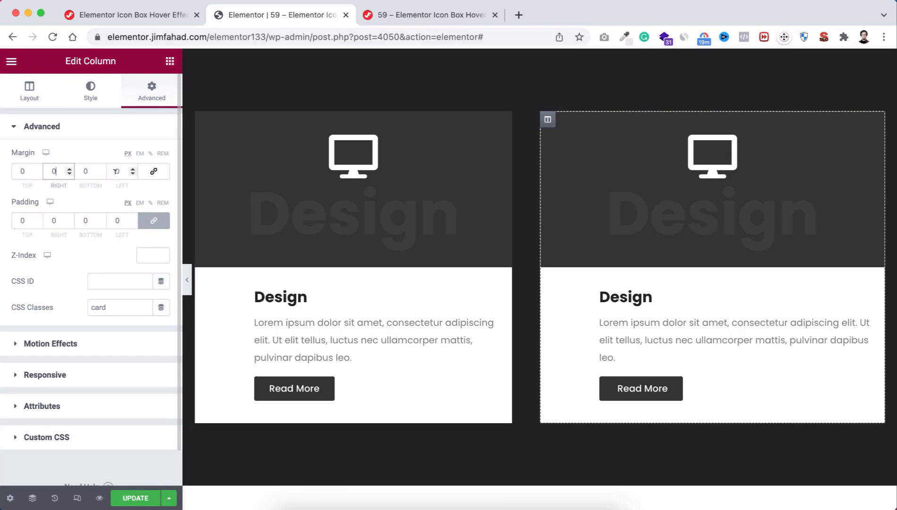
pyautogui.moveTo(115, 170); pyautogui.dragTo(123, 170)
pyautogui.write('45')
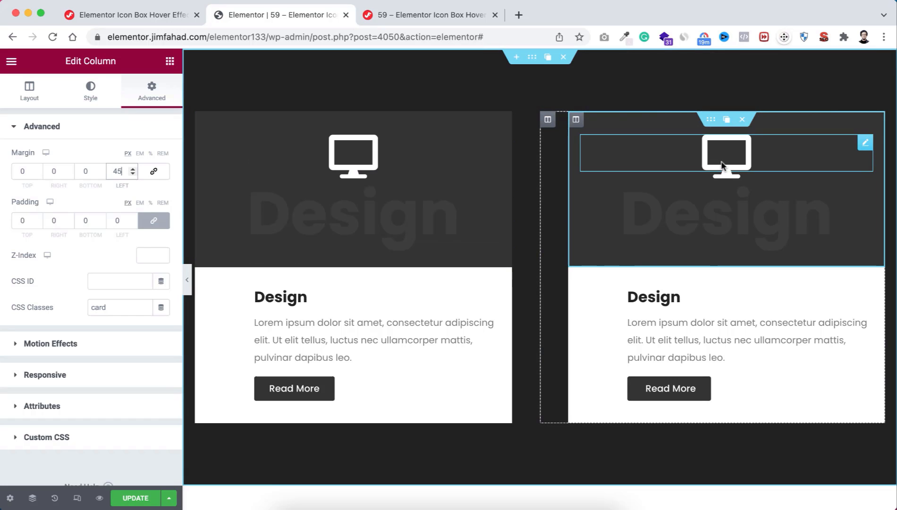
# Replace the second card's desktop icon with the laptop icon that shows code brackets.
pyautogui.click(721, 166)
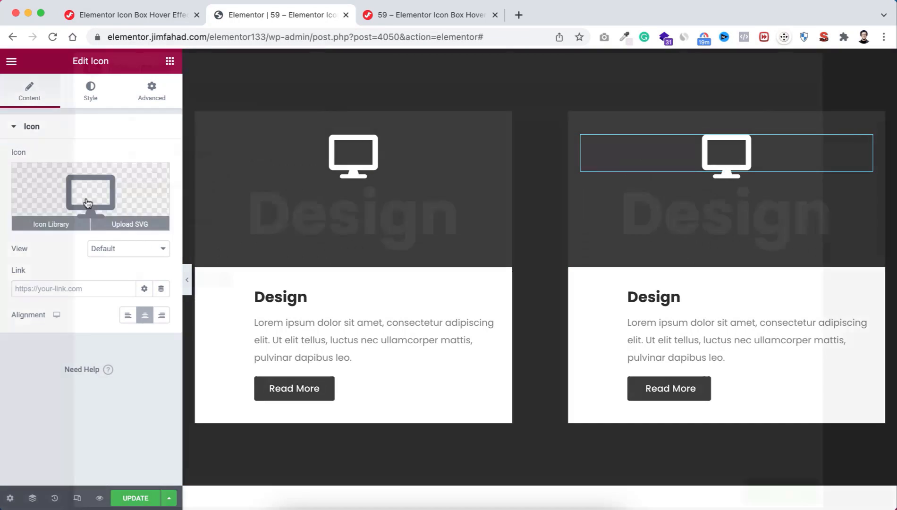
pyautogui.click(88, 203)
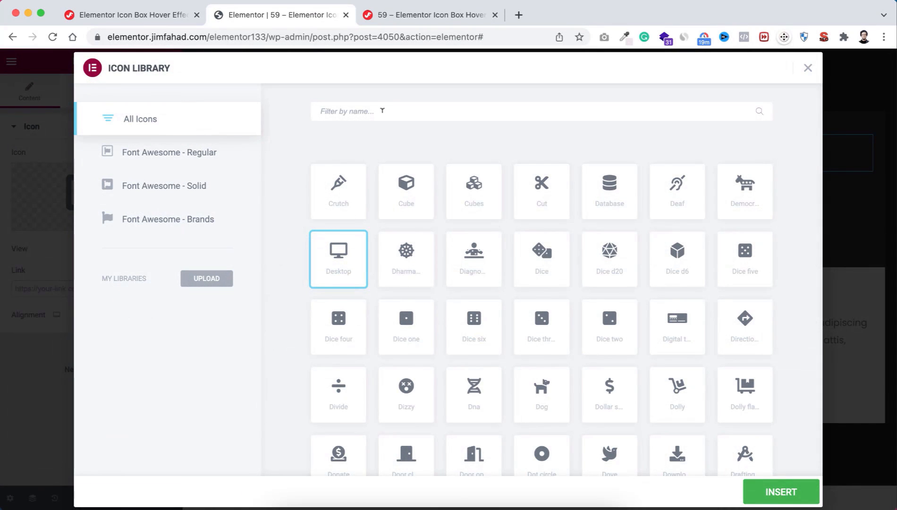
pyautogui.write('laptop')
pyautogui.click(408, 185)
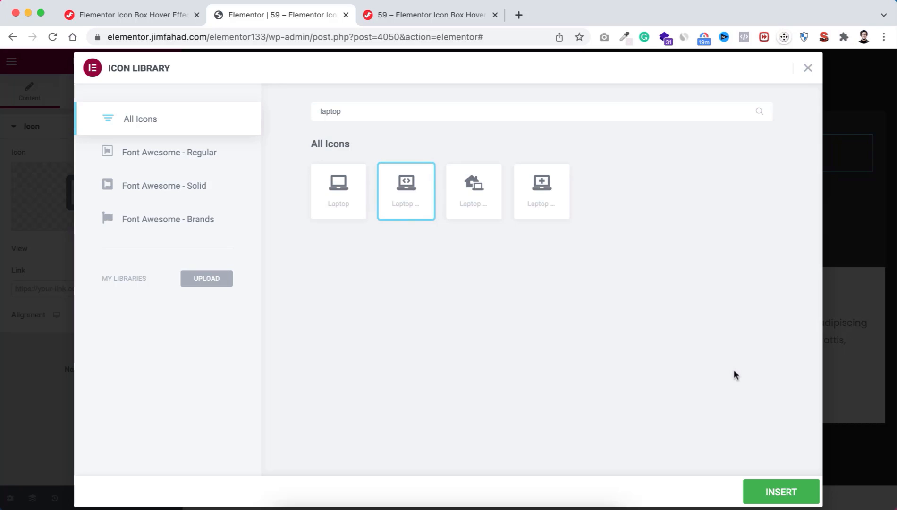
pyautogui.click(782, 495)
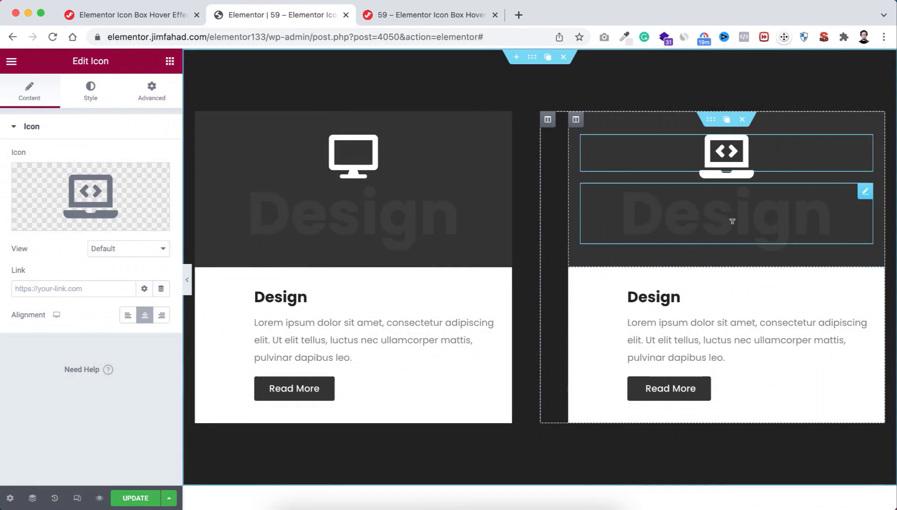
# Change both the large faded heading and the content heading of the second card to Code.
pyautogui.doubleClick(706, 213)
pyautogui.write('C')
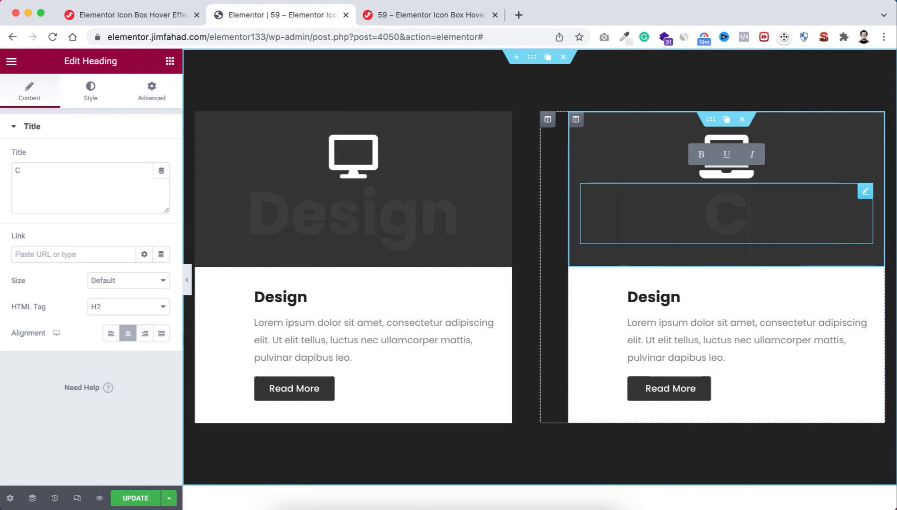
pyautogui.write('ode')
pyautogui.click(663, 296)
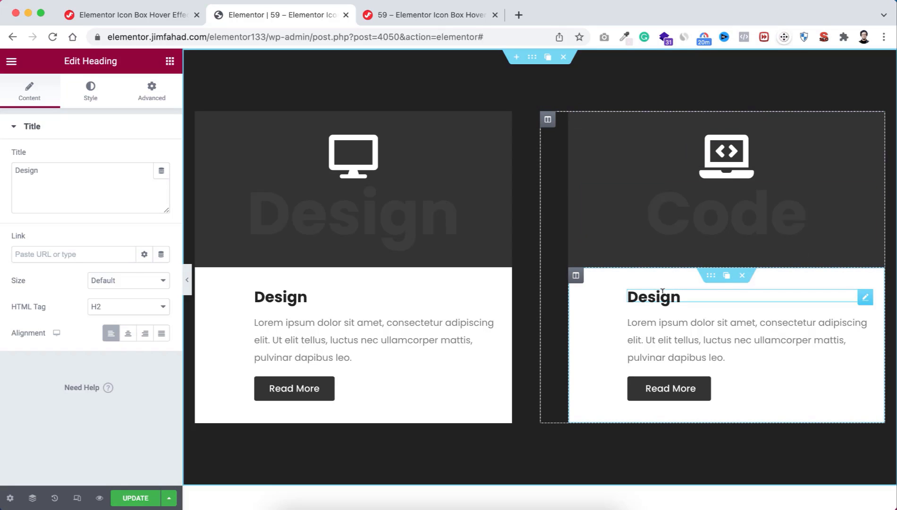
pyautogui.doubleClick(663, 292)
pyautogui.write('Code')
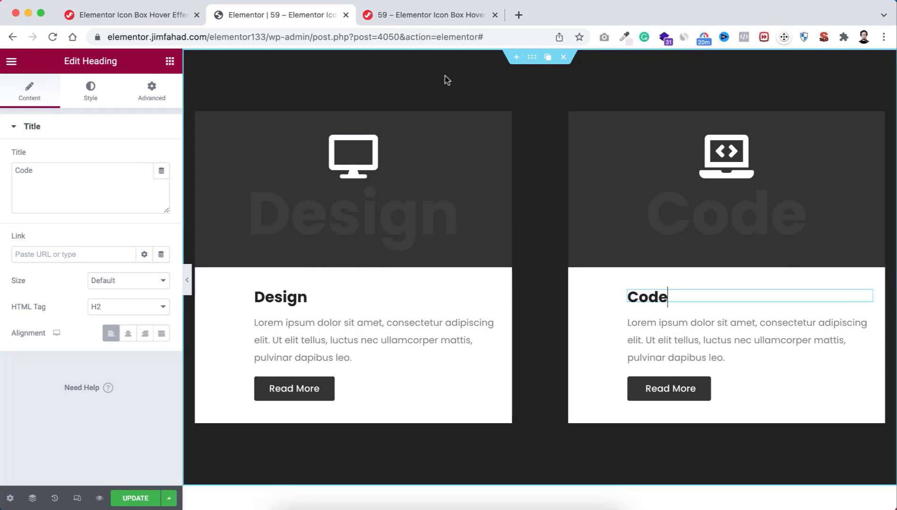
# Duplicate the section holding both cards and set the original section's bottom padding to 0.
pyautogui.click(547, 57)
pyautogui.scroll(-8, 539, 235)
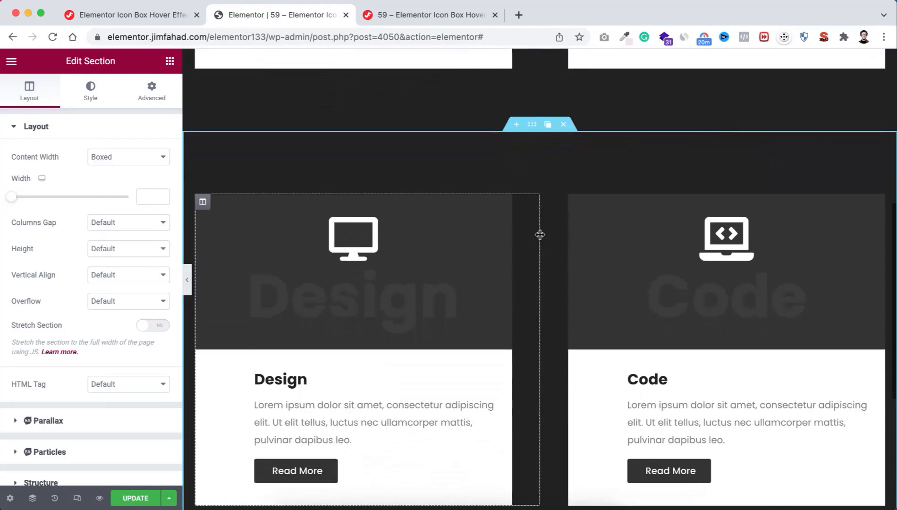
pyautogui.scroll(-2, 540, 234)
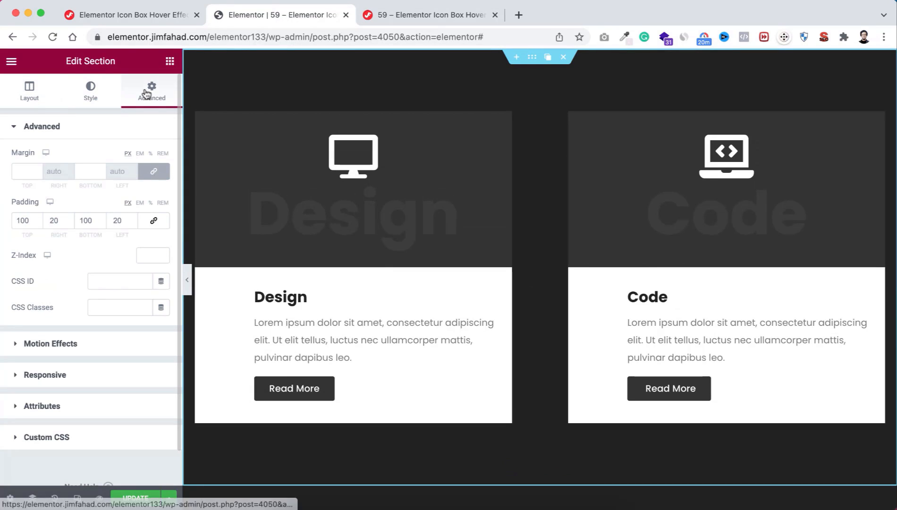
pyautogui.doubleClick(85, 220)
pyautogui.write('0')
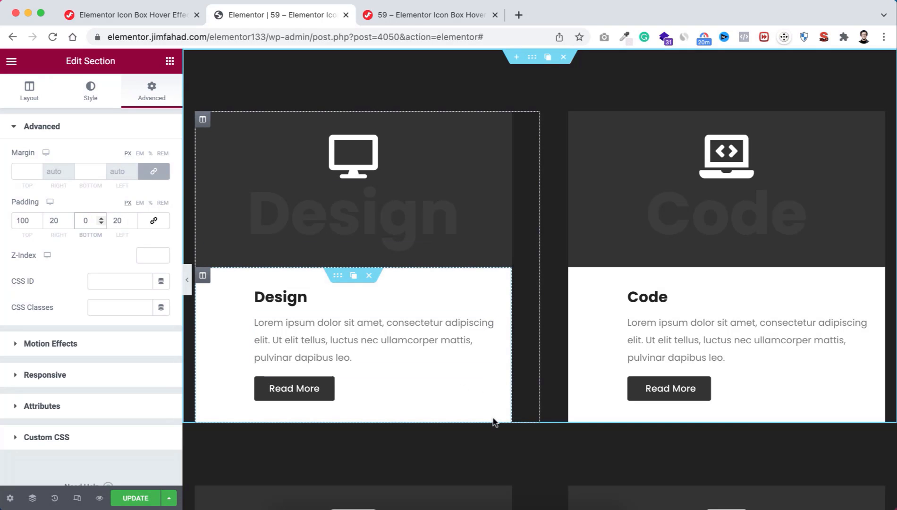
# Replace the desktop icon of the first card in the duplicated section with the Rocket icon from the icon library.
pyautogui.scroll(-3, 496, 418)
pyautogui.scroll(-2, 496, 418)
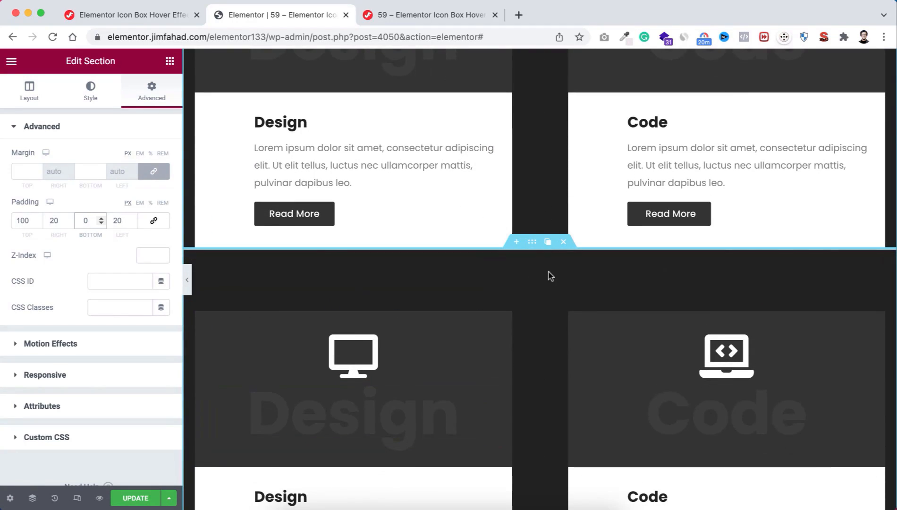
pyautogui.scroll(-5, 551, 280)
pyautogui.scroll(1, 550, 279)
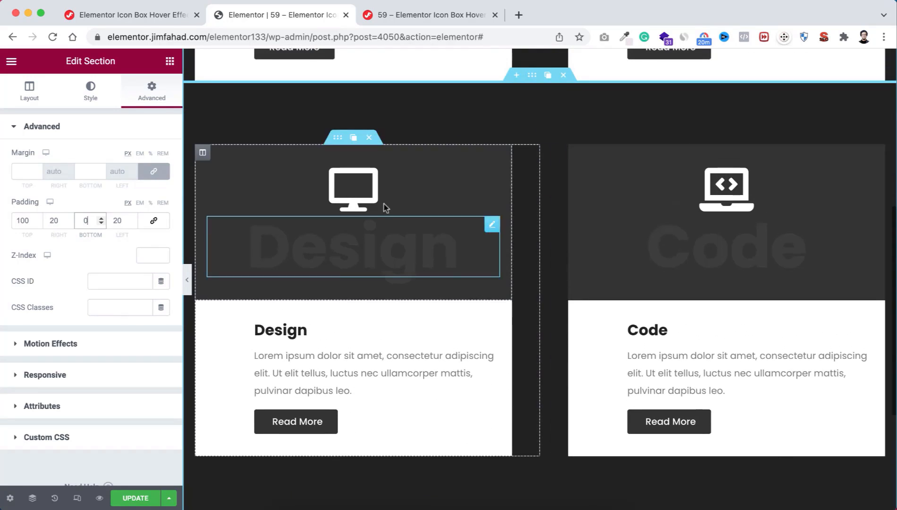
pyautogui.click(360, 190)
pyautogui.click(118, 188)
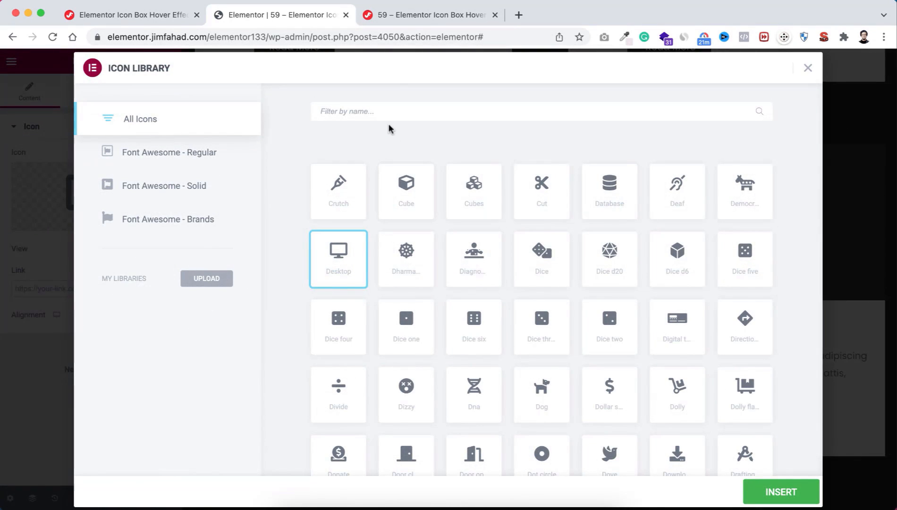
pyautogui.write('rocket')
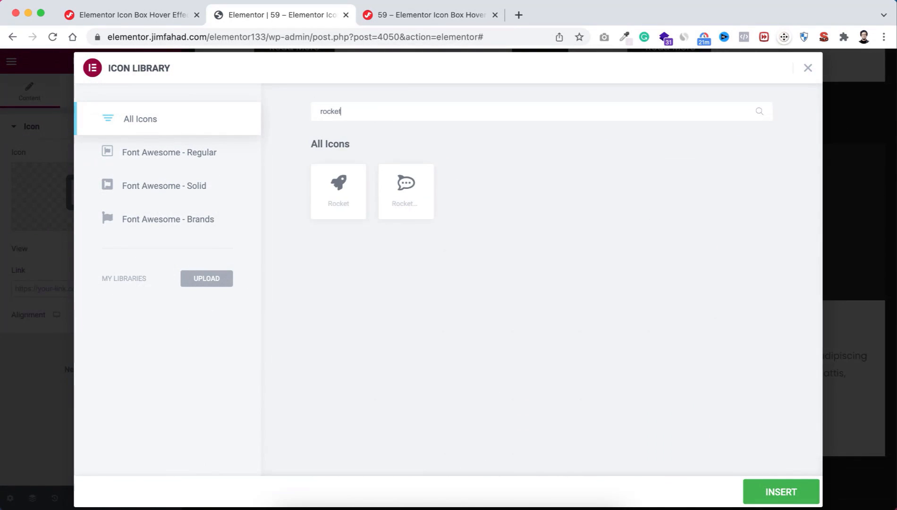
pyautogui.click(346, 197)
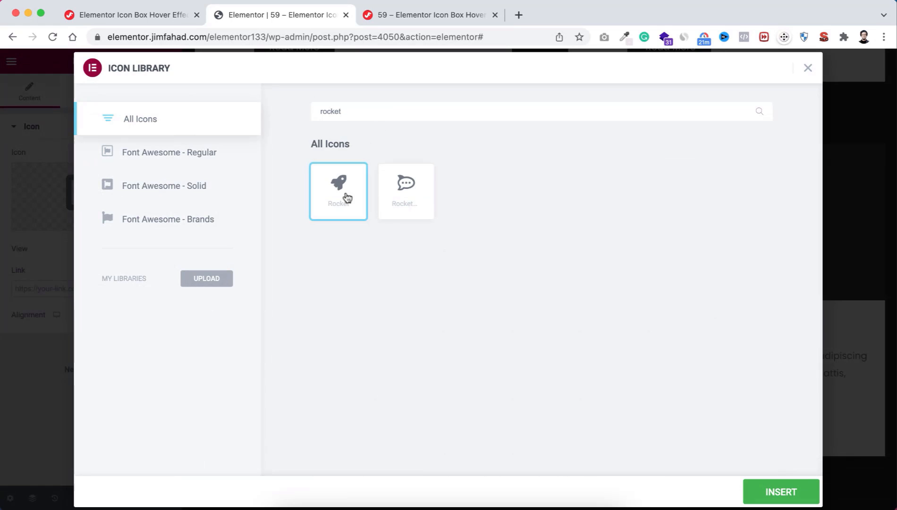
pyautogui.click(781, 493)
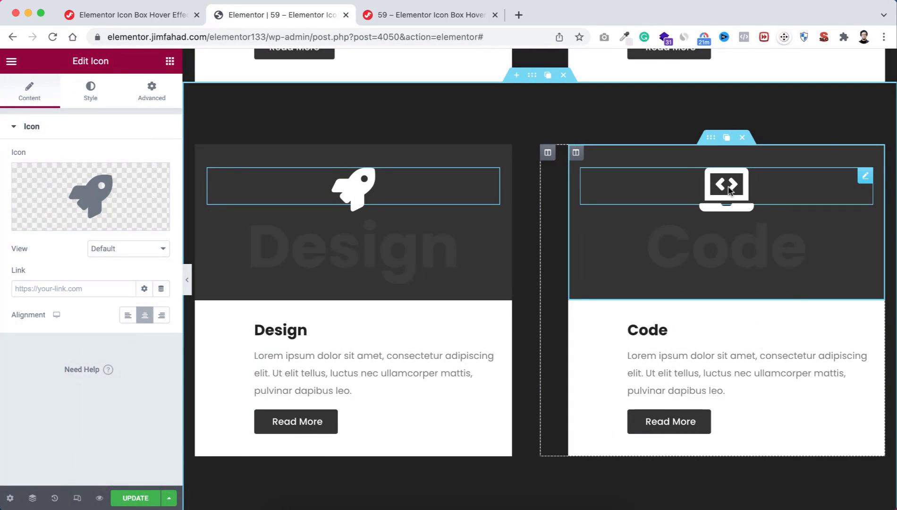
# Replace the laptop icon of the second card in the duplicated section with the hand holding a dollar sign.
pyautogui.click(728, 191)
pyautogui.click(82, 198)
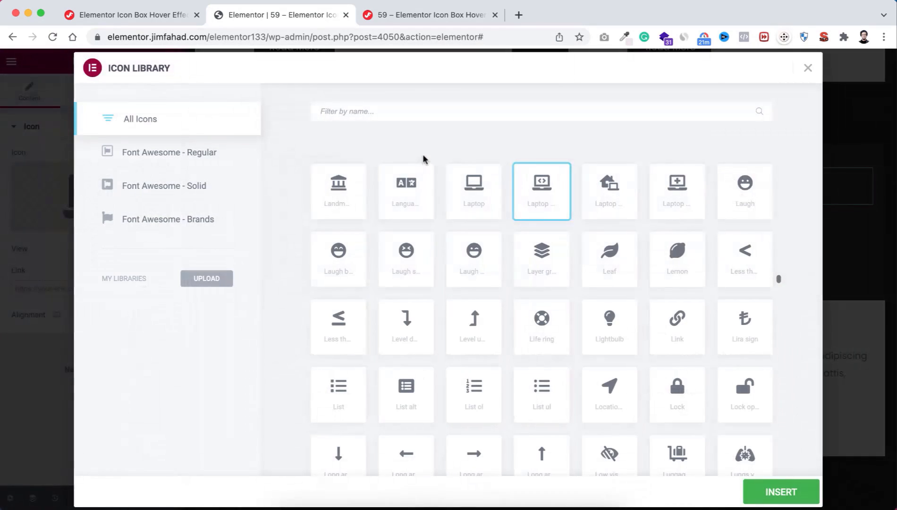
pyautogui.write('hand h')
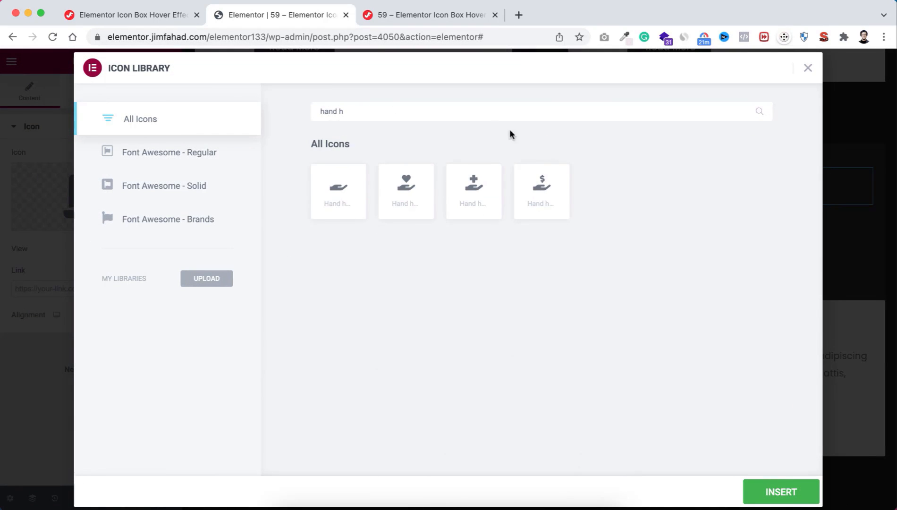
pyautogui.click(542, 189)
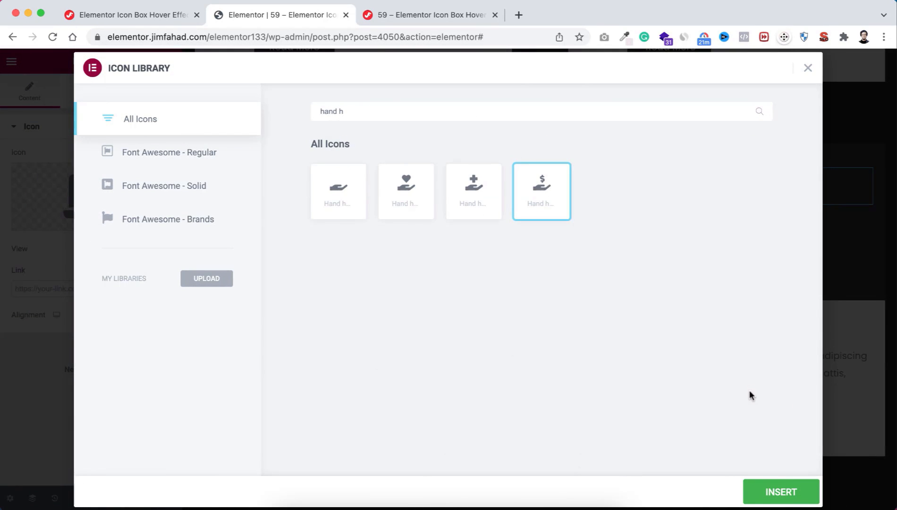
pyautogui.click(765, 491)
# Change both the large faded heading and the content heading of the rocket card to Launch.
pyautogui.click(350, 262)
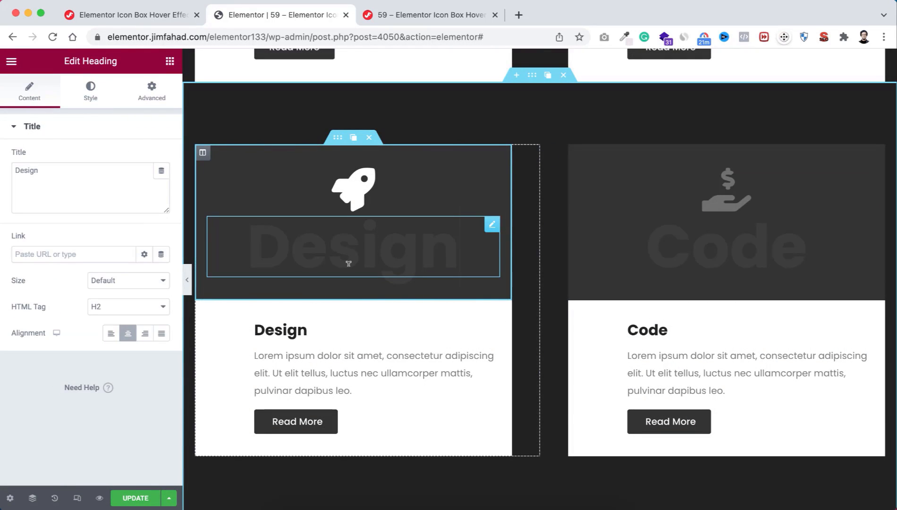
pyautogui.doubleClick(87, 180)
pyautogui.write('La')
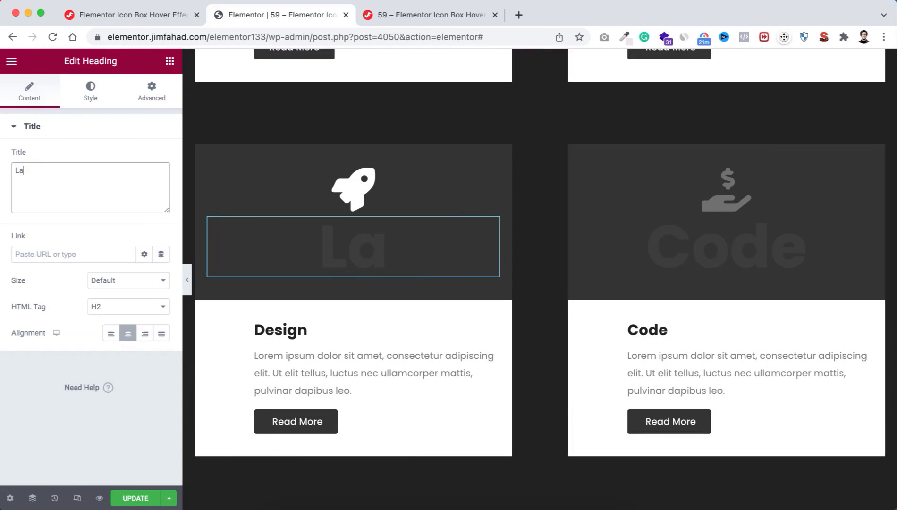
pyautogui.write('unch')
pyautogui.click(280, 329)
pyautogui.click(79, 167)
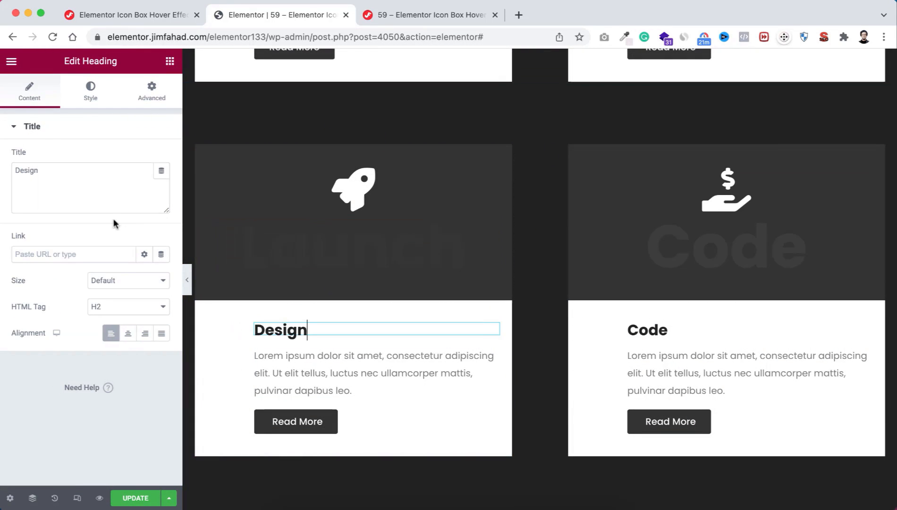
pyautogui.doubleClick(79, 168)
pyautogui.write('Launch')
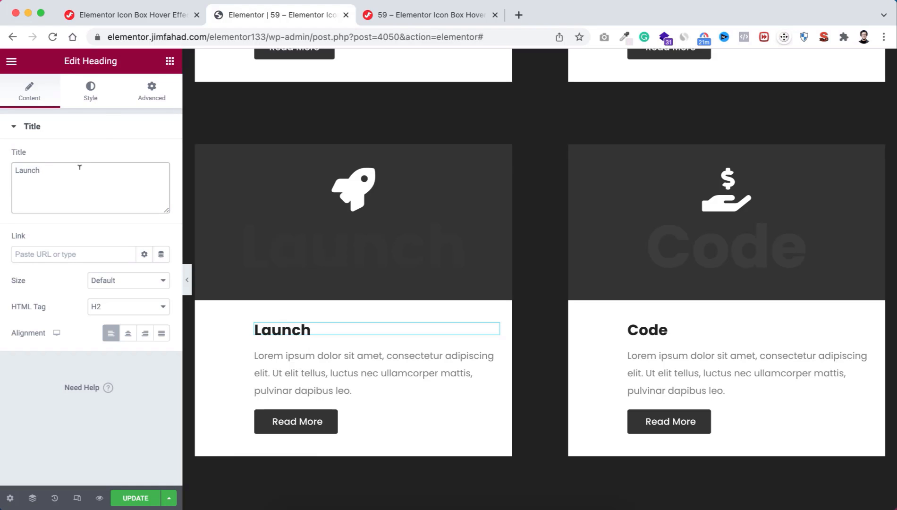
# Change both the large faded heading and the content heading of the dollar-hand card to Earn.
pyautogui.click(713, 237)
pyautogui.doubleClick(40, 170)
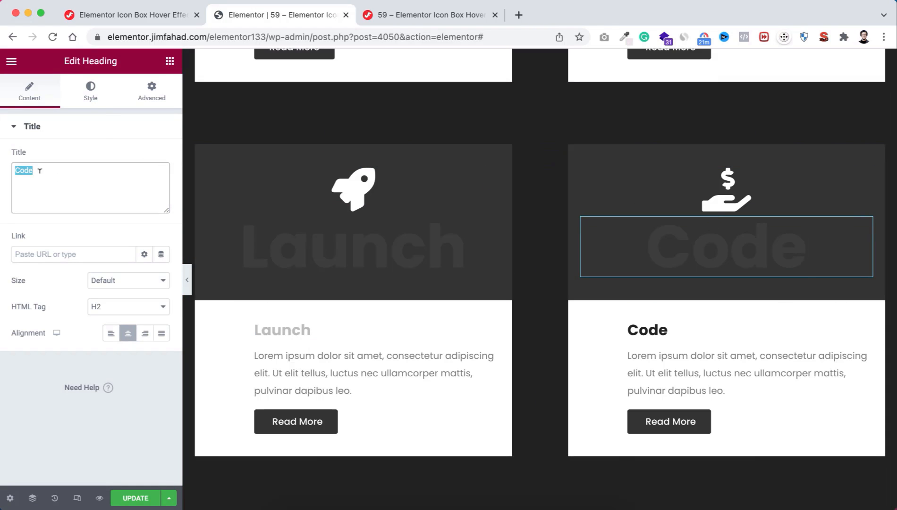
pyautogui.write('Earn')
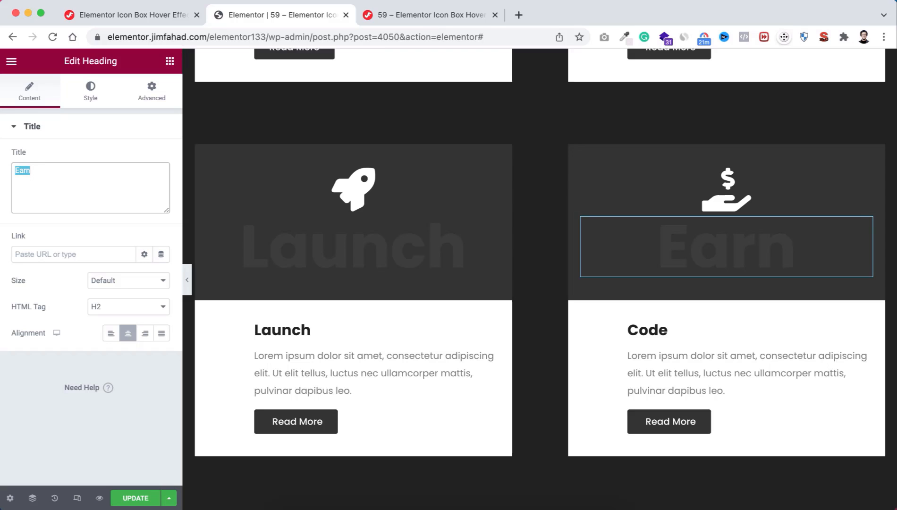
pyautogui.click(661, 330)
pyautogui.click(75, 172)
pyautogui.press('super+a')
pyautogui.write('Earn')
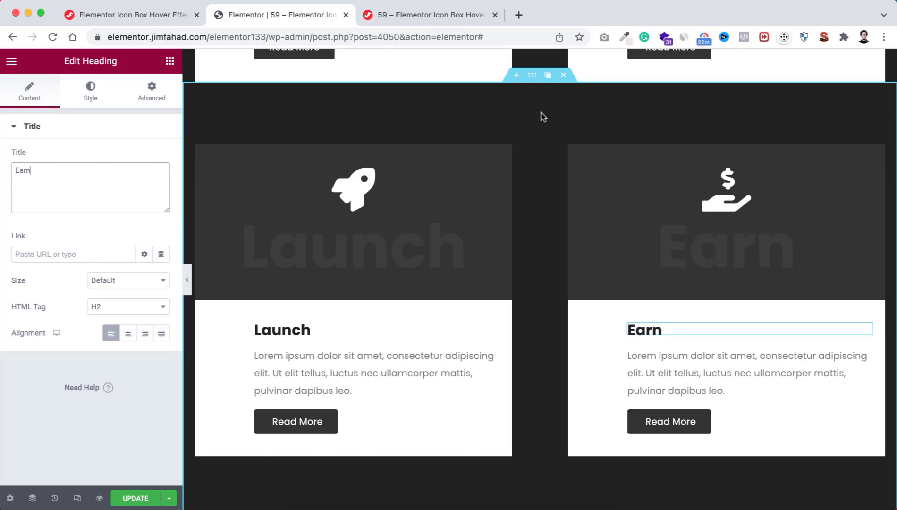
# Set the height of the dark icon inner sections in the Design and Code cards to Default.
pyautogui.scroll(7, 543, 117)
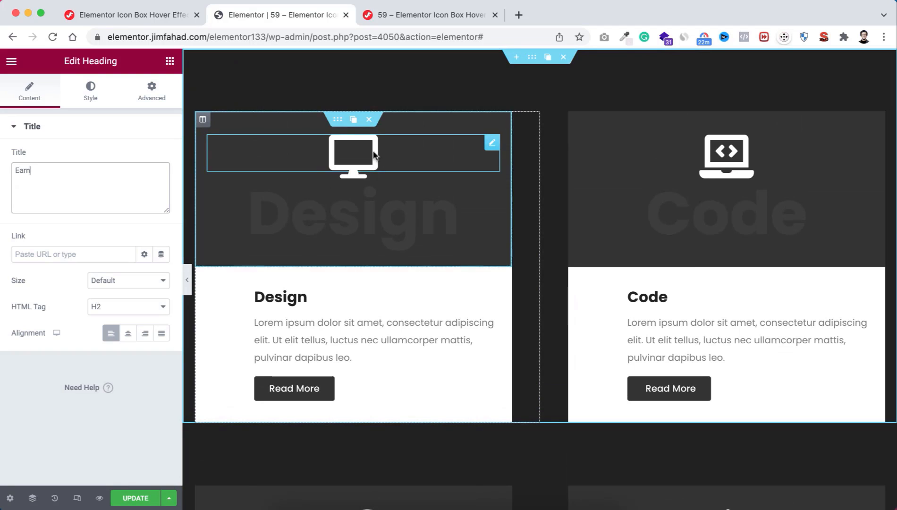
pyautogui.click(338, 120)
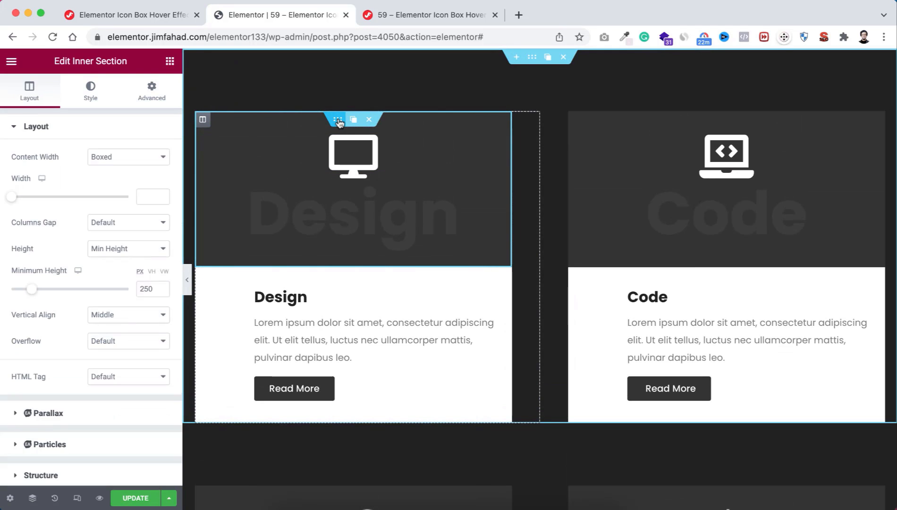
pyautogui.click(109, 249)
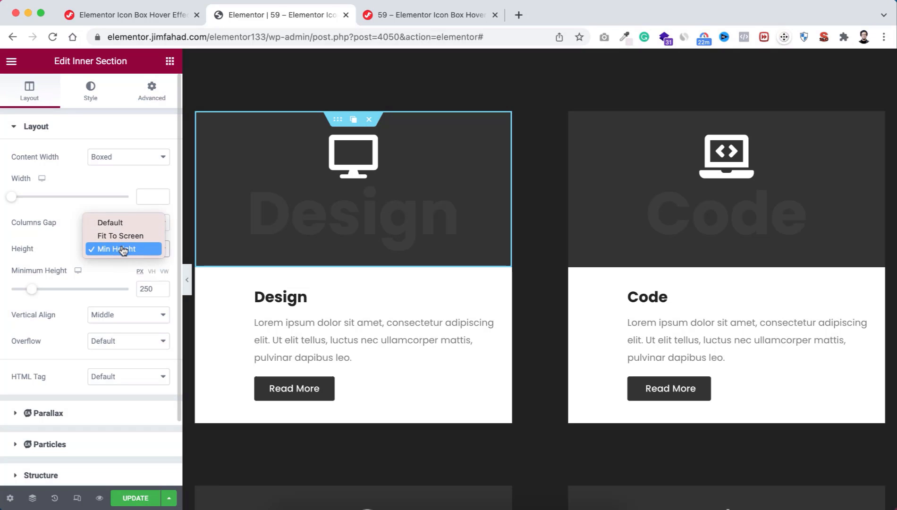
pyautogui.click(120, 223)
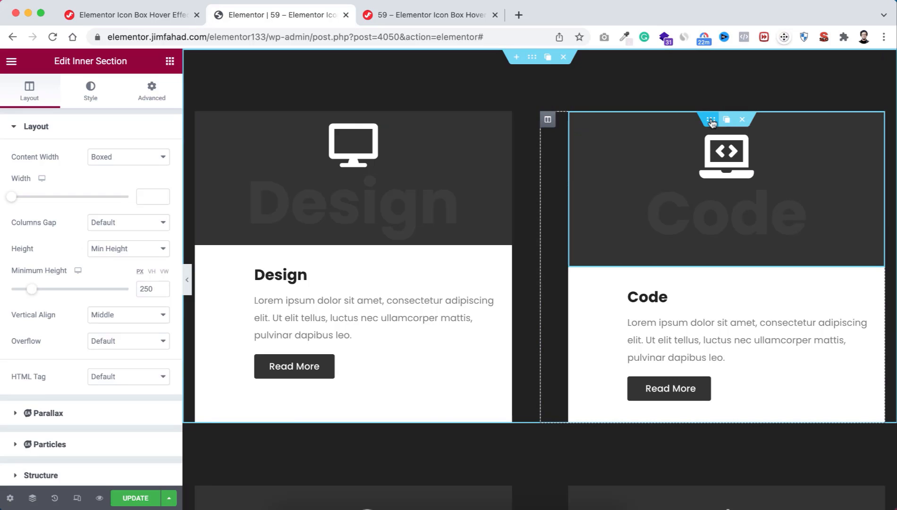
pyautogui.click(154, 250)
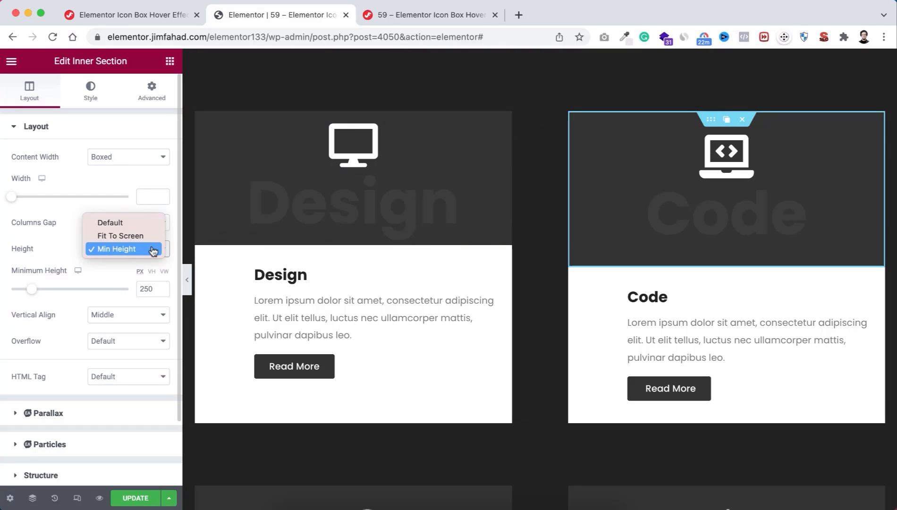
pyautogui.click(138, 225)
# Set the height of the dark icon inner sections in the Launch and Earn cards to Default.
pyautogui.scroll(-5, 446, 394)
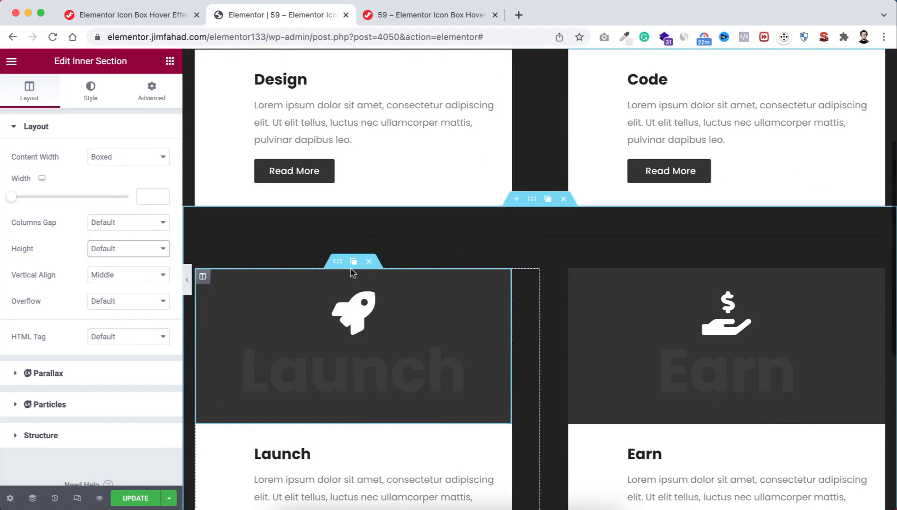
pyautogui.click(341, 264)
pyautogui.click(115, 252)
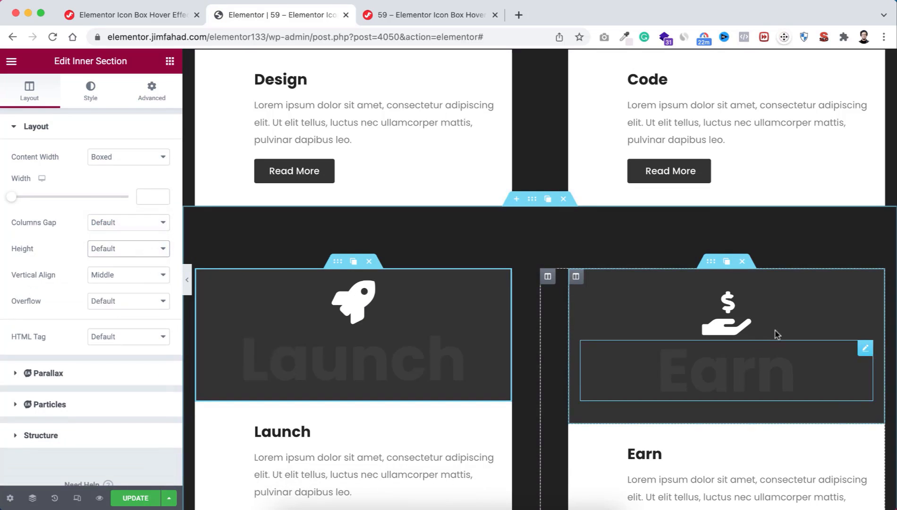
pyautogui.click(712, 263)
pyautogui.click(127, 252)
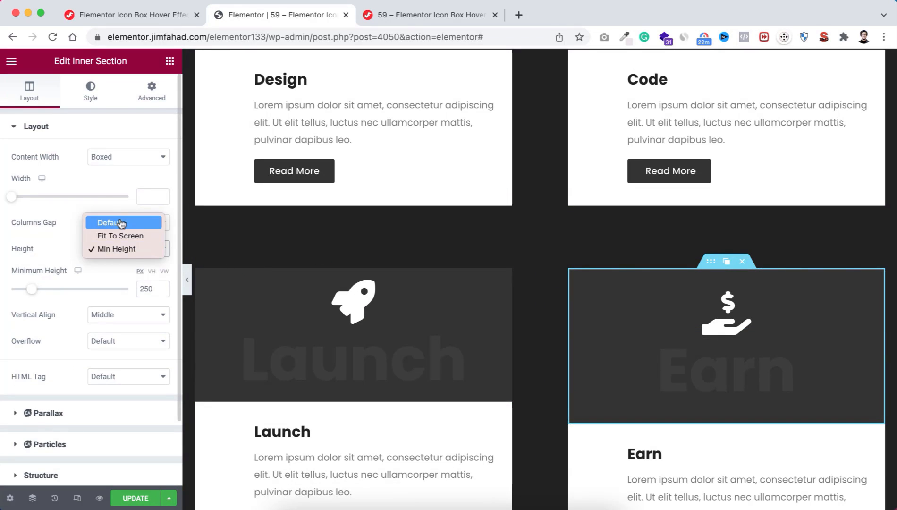
pyautogui.click(120, 222)
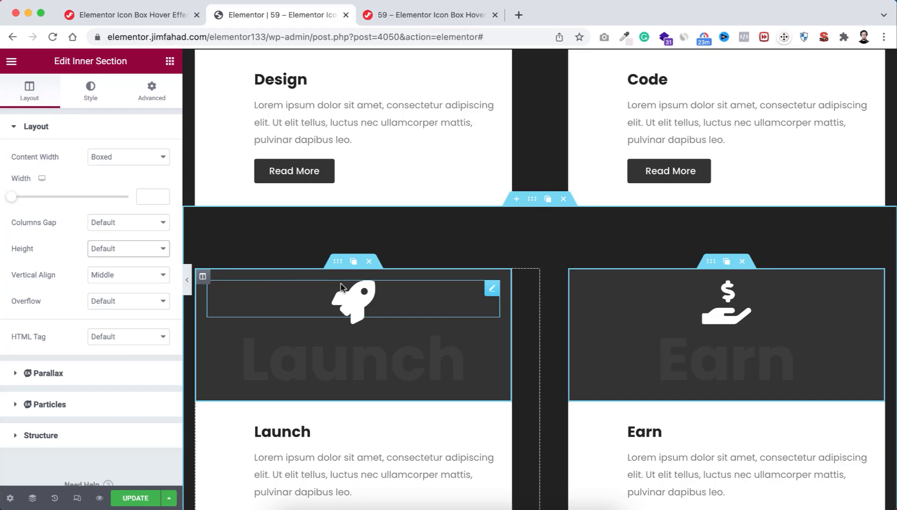
# Review the four cards and switch the responsive preview to the tablet layout.
pyautogui.scroll(4, 460, 234)
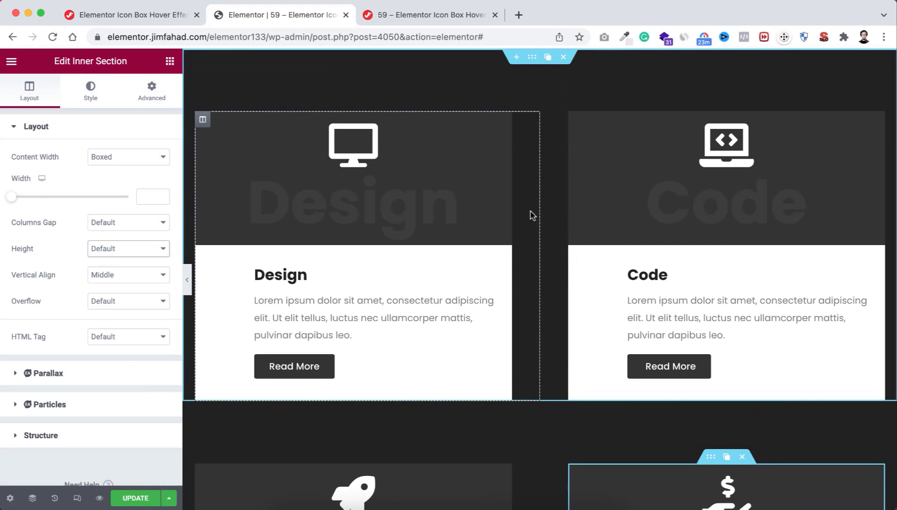
pyautogui.scroll(-5, 532, 214)
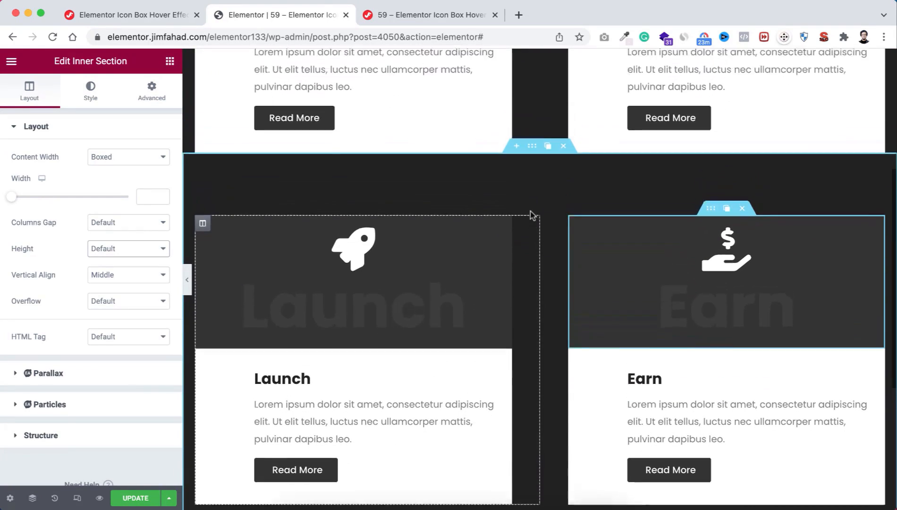
pyautogui.scroll(1, 532, 215)
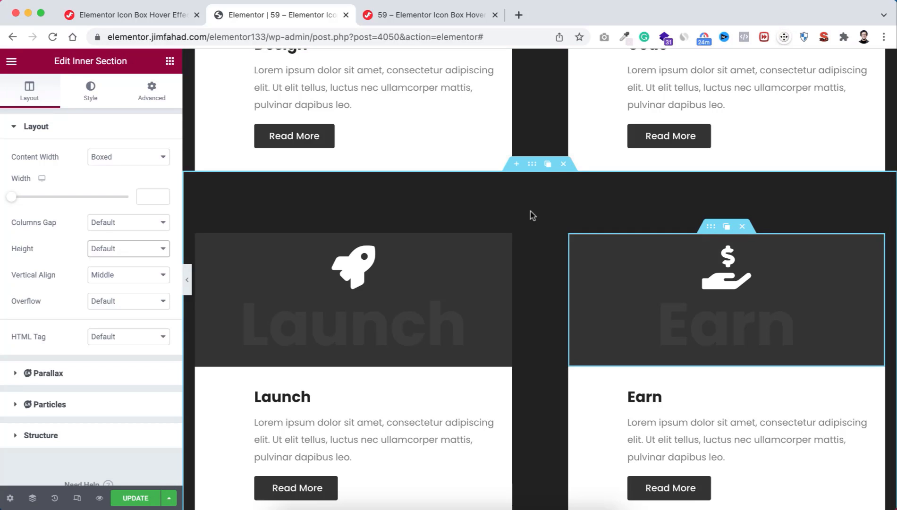
pyautogui.click(77, 498)
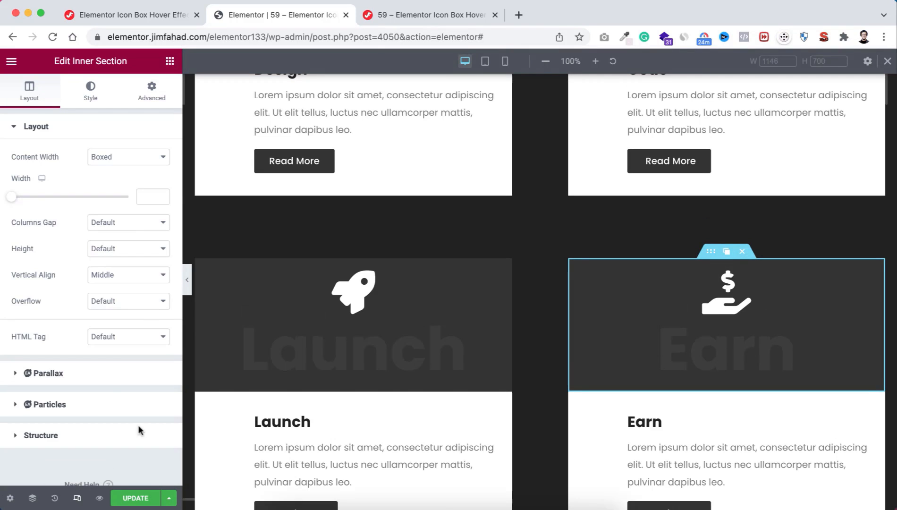
pyautogui.scroll(5, 555, 230)
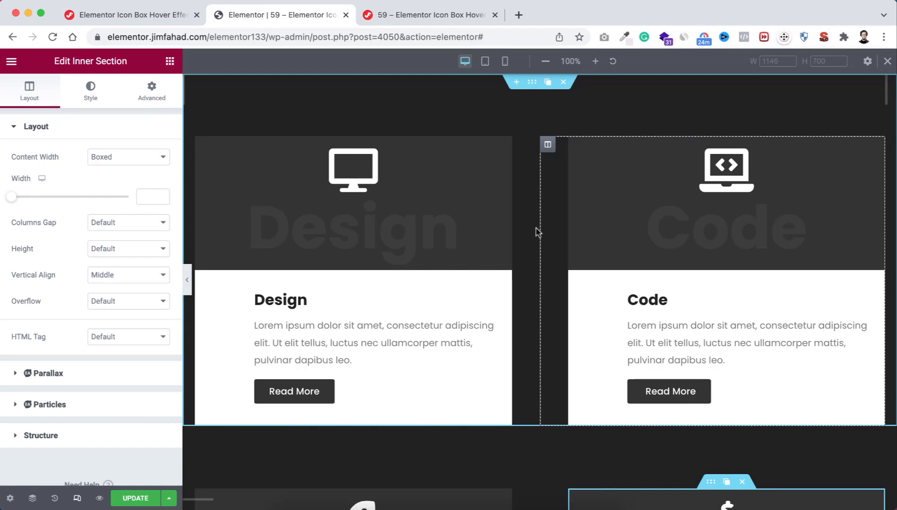
pyautogui.click(485, 62)
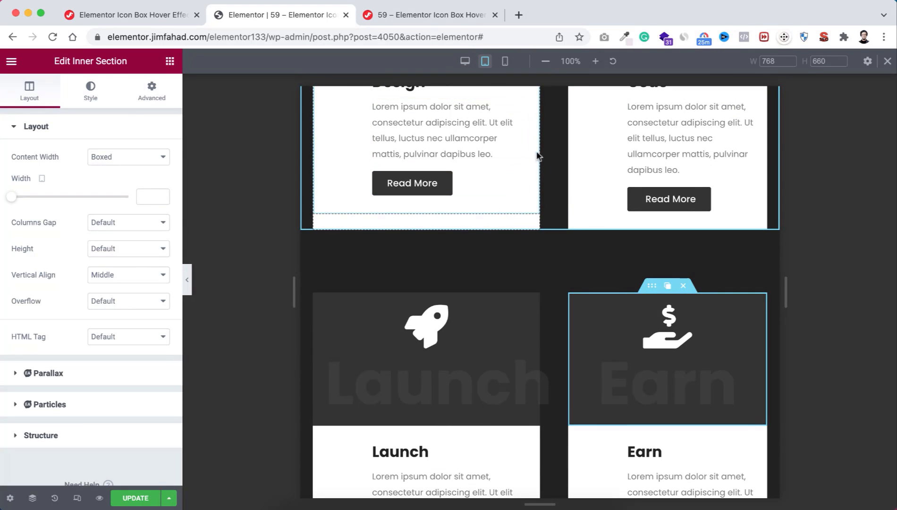
pyautogui.scroll(5, 528, 159)
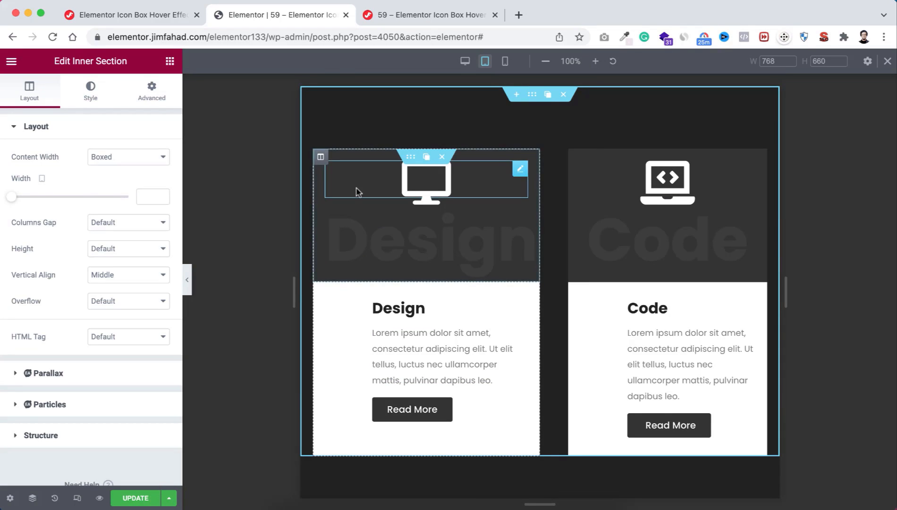
# Set the Design card column's tablet width to 100%.
pyautogui.click(321, 162)
pyautogui.click(28, 96)
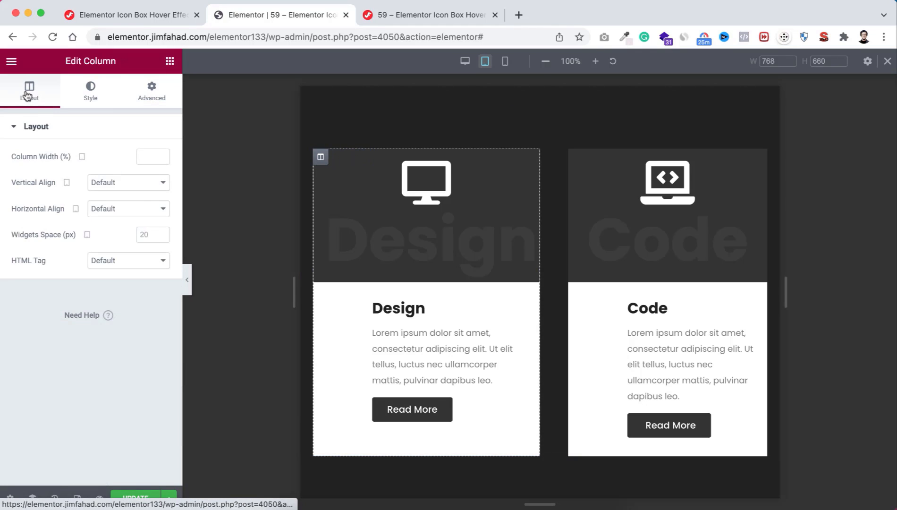
pyautogui.click(144, 154)
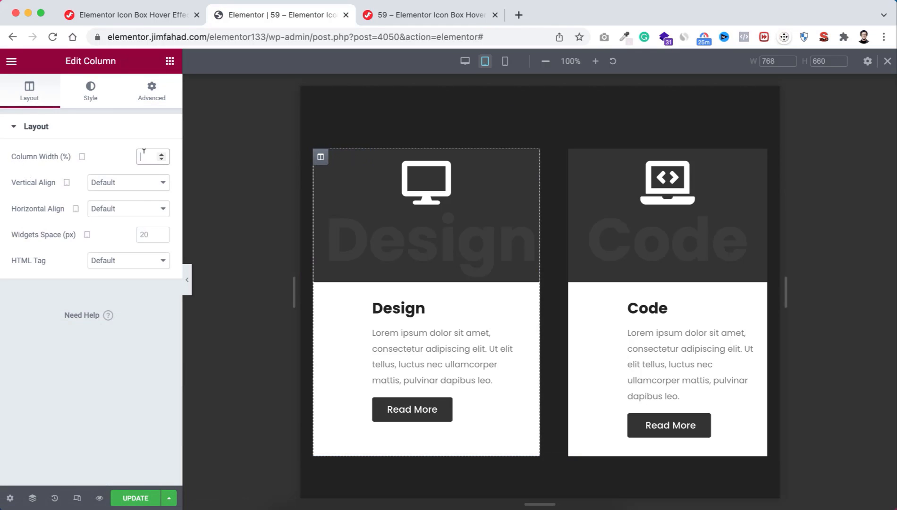
pyautogui.write('100')
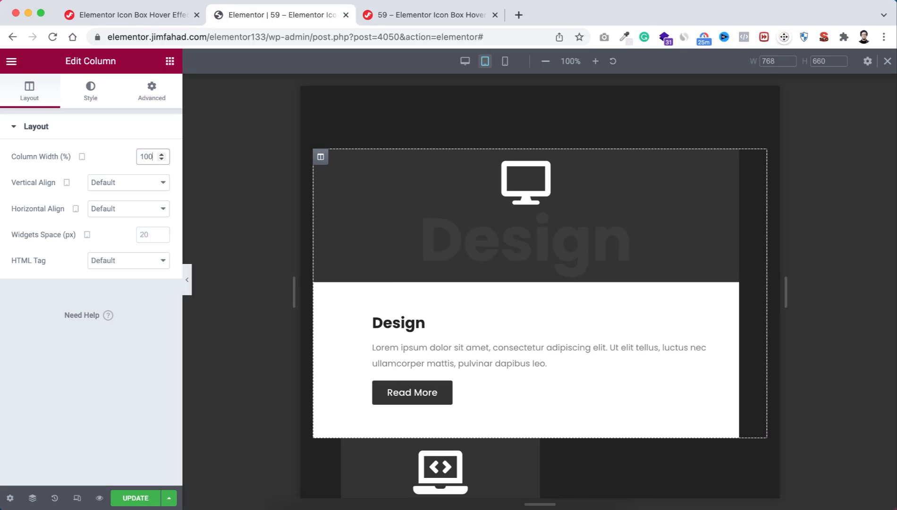
# Set the Design card column's tablet margins to 25% right, 5% bottom and 25% left, with 0 on top.
pyautogui.click(152, 100)
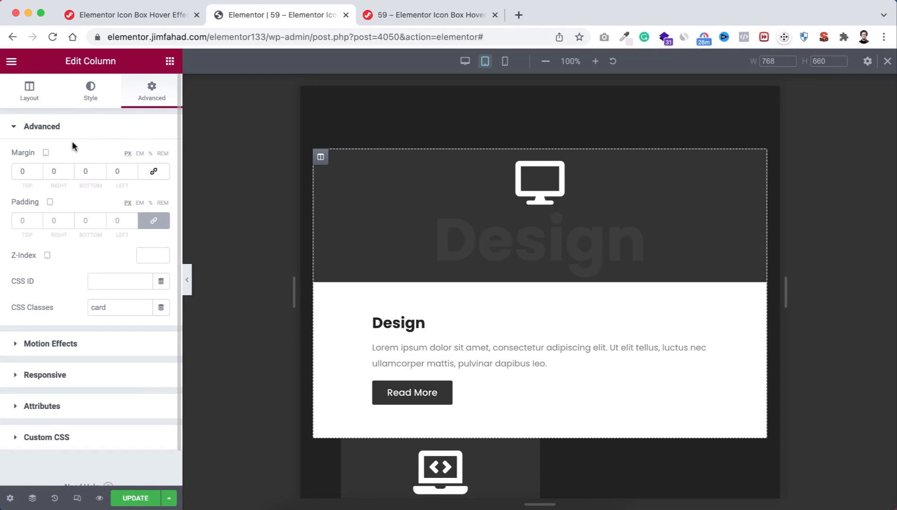
pyautogui.click(151, 154)
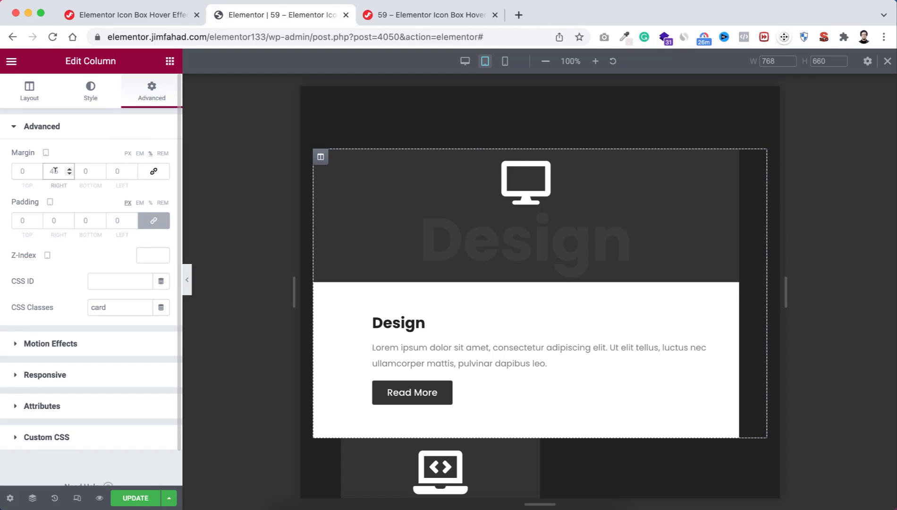
pyautogui.click(55, 171)
pyautogui.write('25')
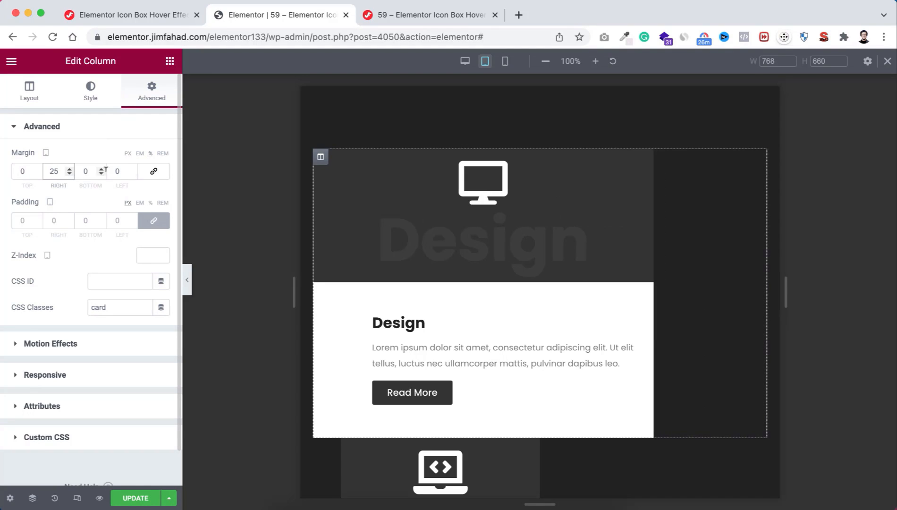
pyautogui.click(115, 171)
pyautogui.write('25')
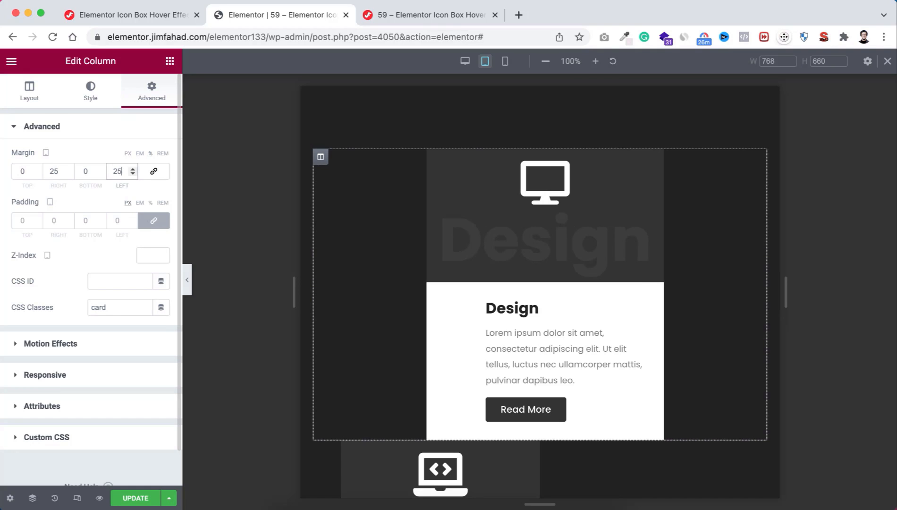
pyautogui.scroll(-3, 404, 338)
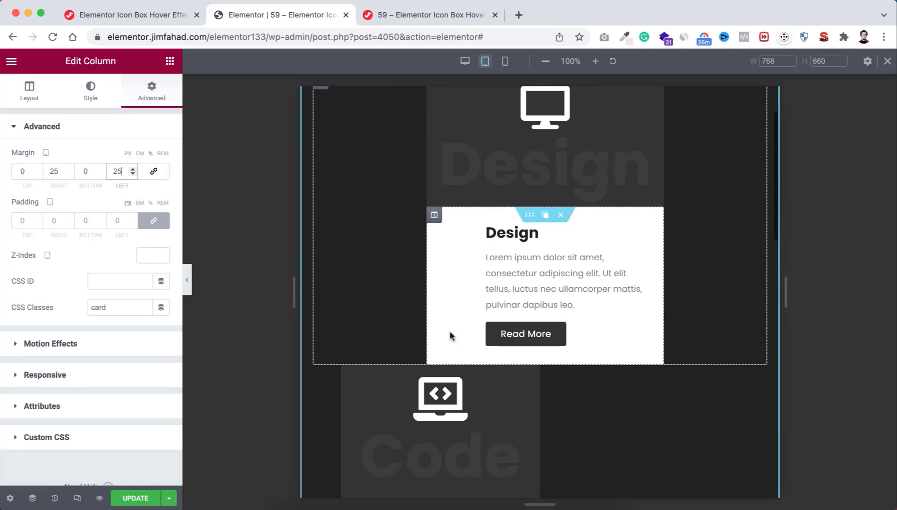
pyautogui.scroll(2, 454, 334)
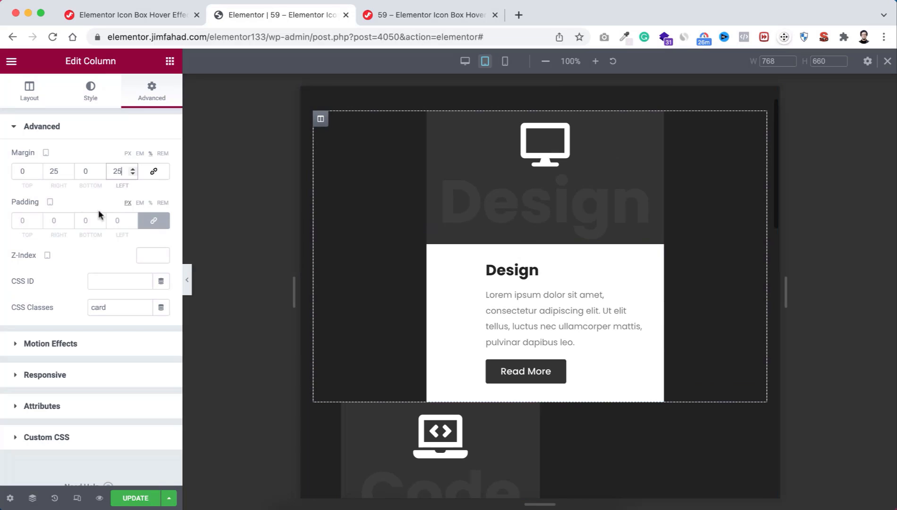
pyautogui.doubleClick(85, 170)
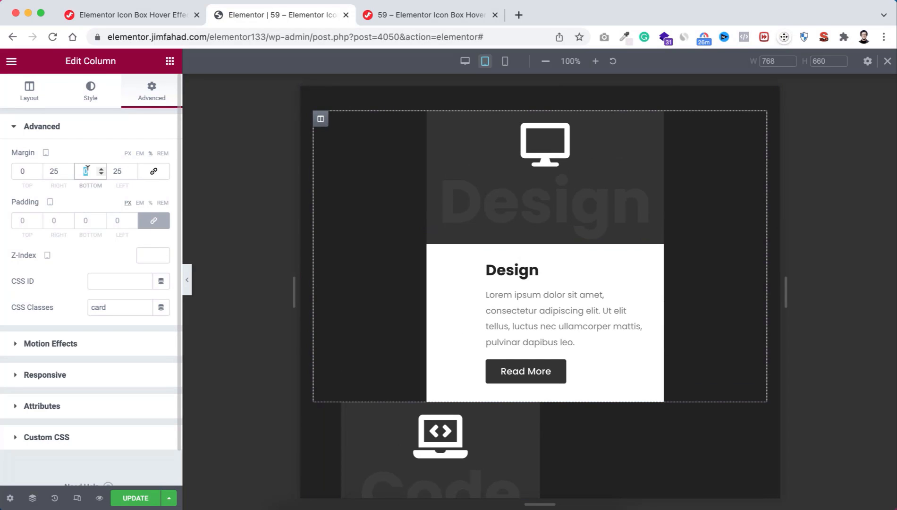
pyautogui.write('5')
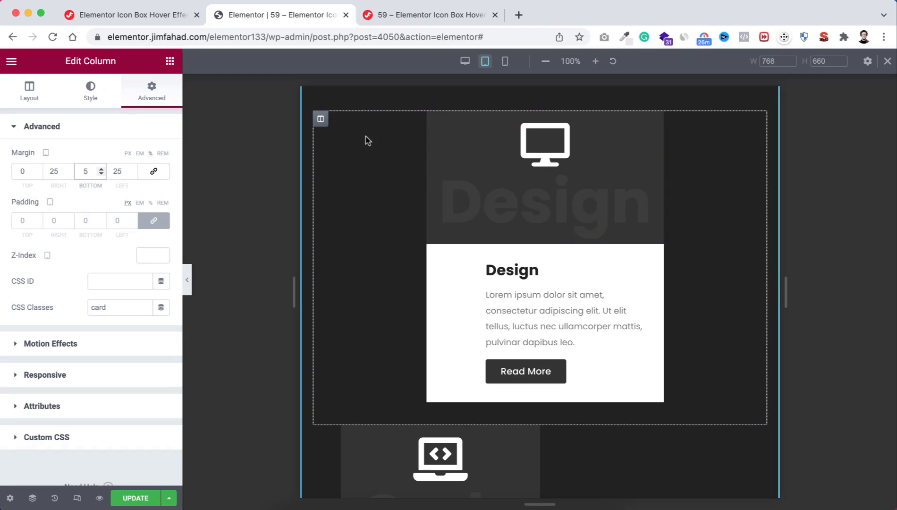
# Copy the Design card column and paste its style onto the Code card column.
pyautogui.rightClick(321, 124)
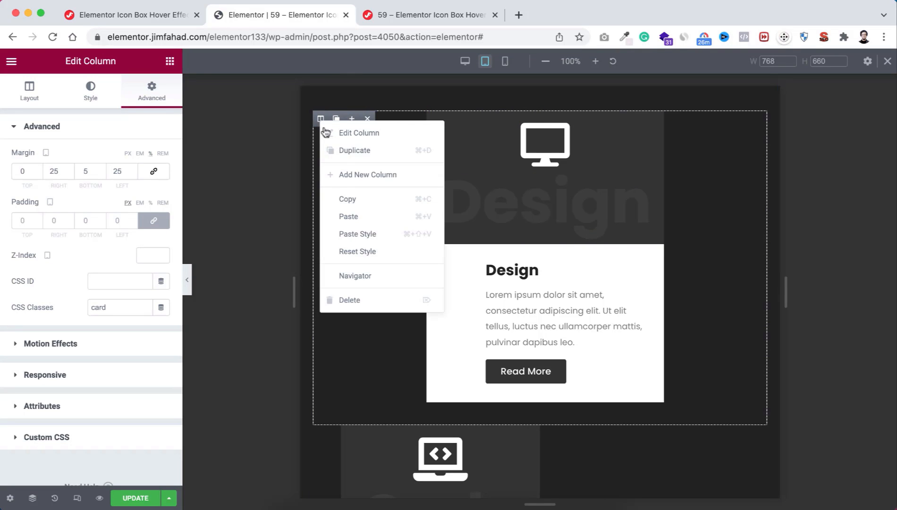
pyautogui.click(345, 195)
pyautogui.scroll(-3, 388, 380)
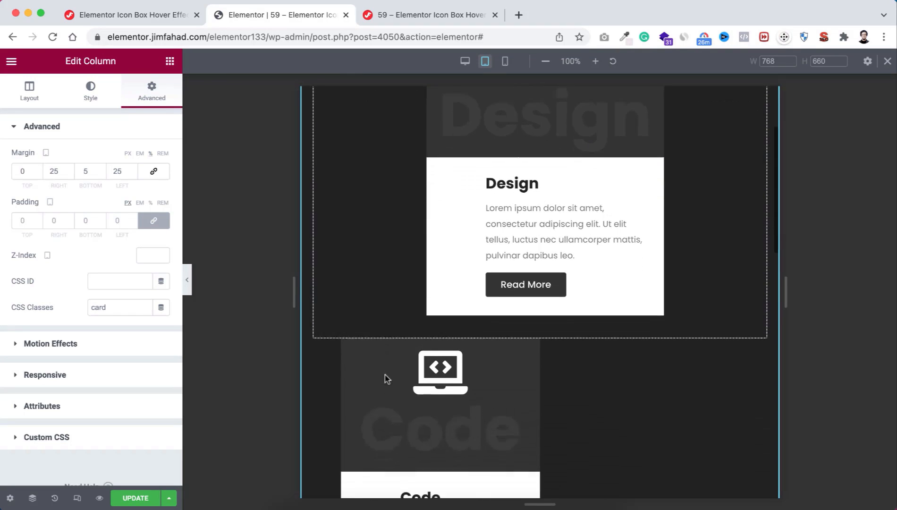
pyautogui.rightClick(321, 306)
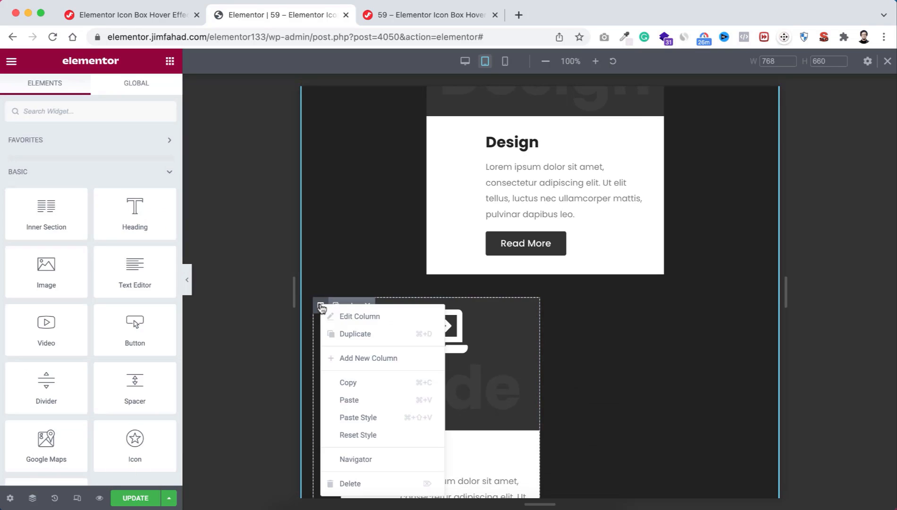
pyautogui.click(363, 416)
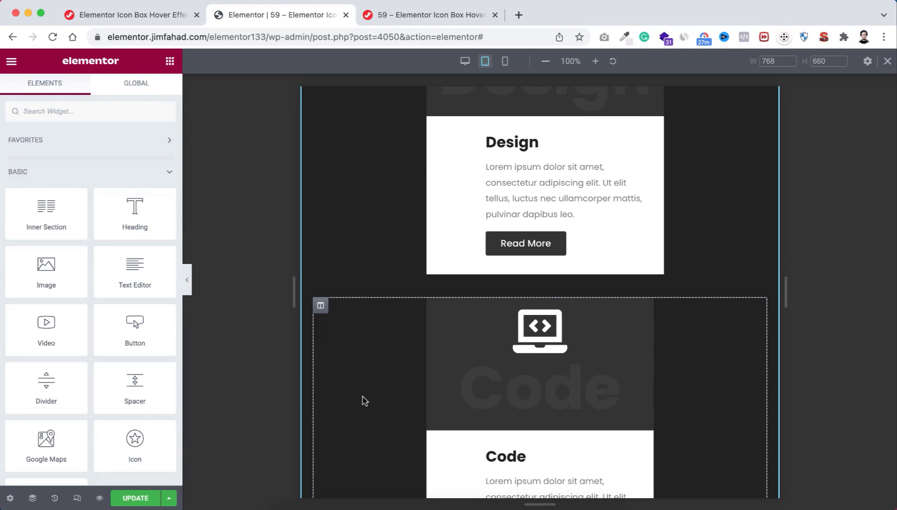
# Paste the copied Design column style onto the Launch and Earn card columns.
pyautogui.scroll(-8, 415, 409)
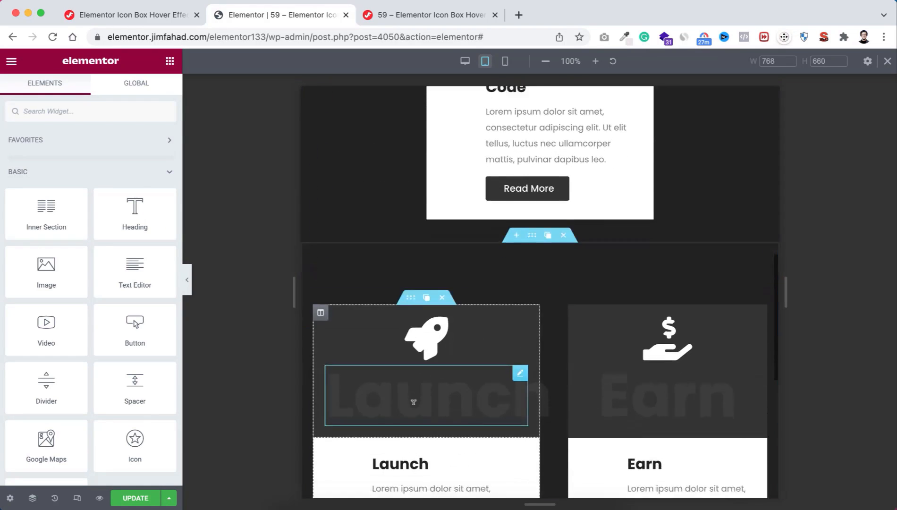
pyautogui.rightClick(321, 297)
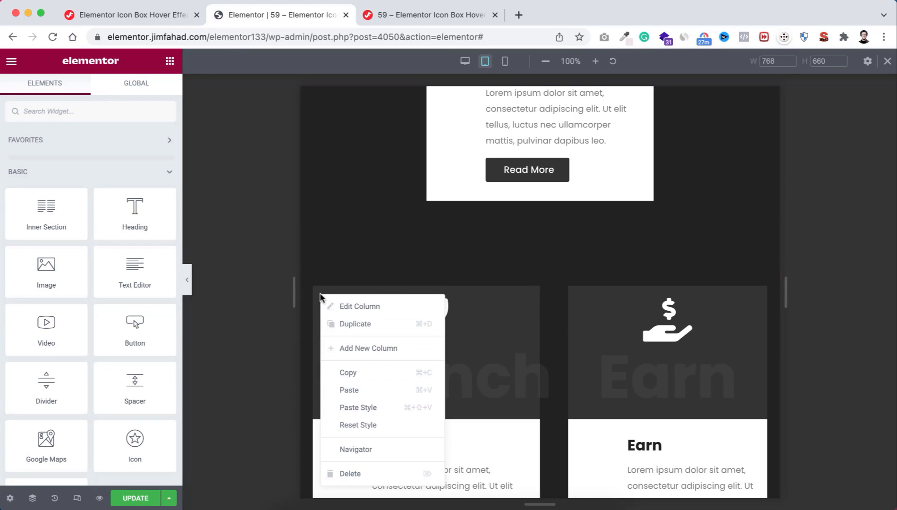
pyautogui.click(356, 412)
pyautogui.scroll(-6, 358, 412)
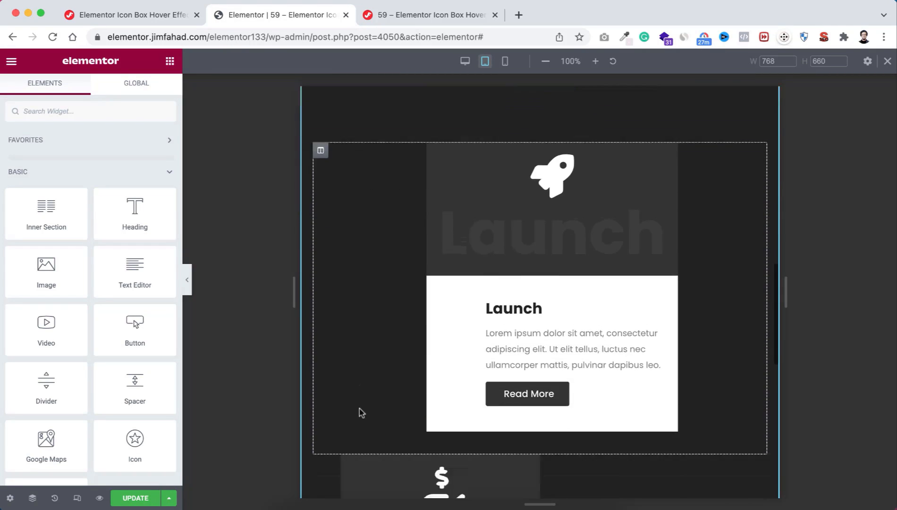
pyautogui.rightClick(320, 305)
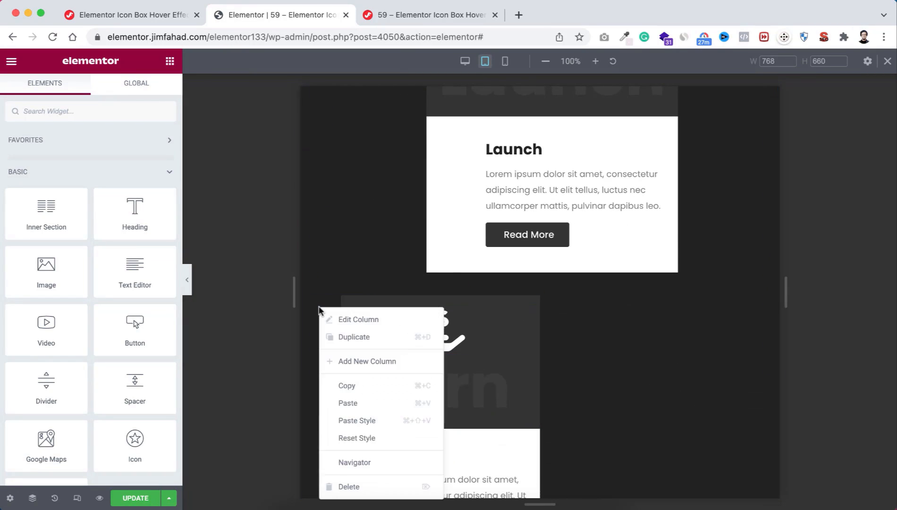
pyautogui.click(380, 420)
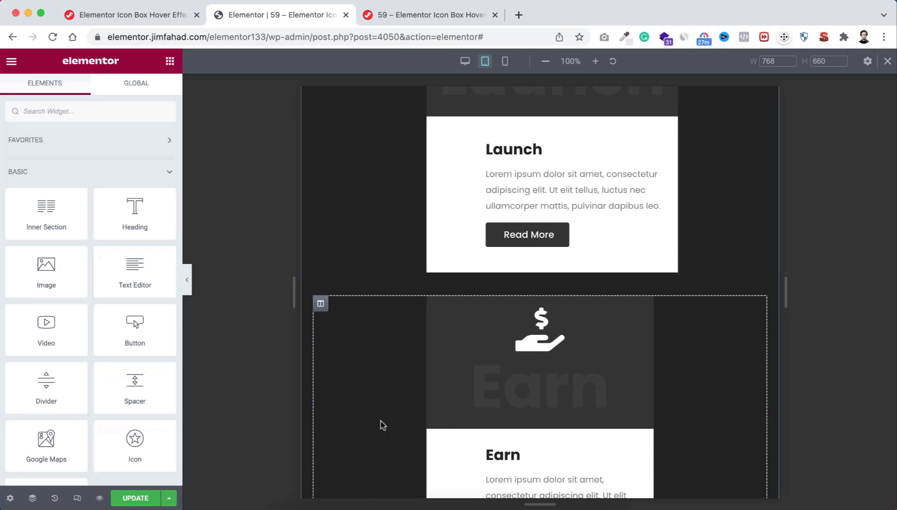
# Set the tablet padding of the section holding Launch and Earn to 0 top, 20 right, 100 bottom and 20 left, in px.
pyautogui.scroll(-2, 373, 360)
pyautogui.scroll(8, 372, 360)
pyautogui.scroll(-1, 373, 360)
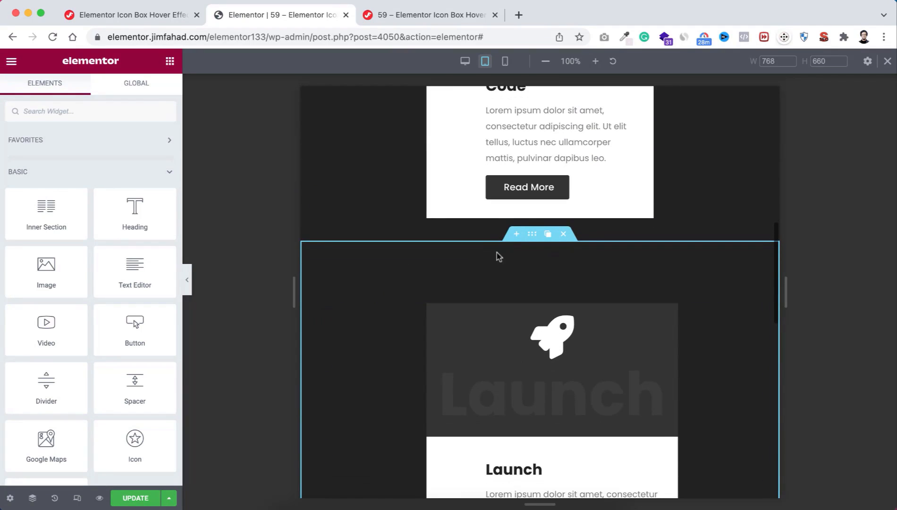
pyautogui.click(532, 234)
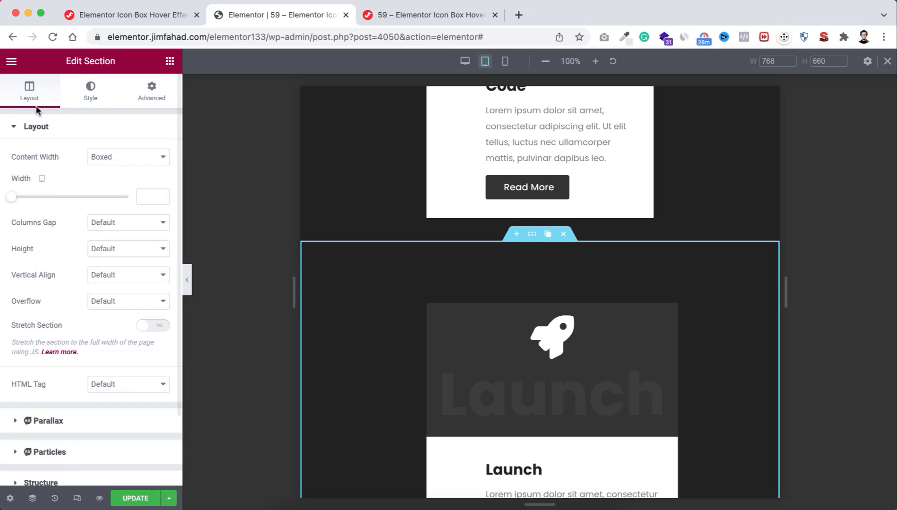
pyautogui.click(152, 90)
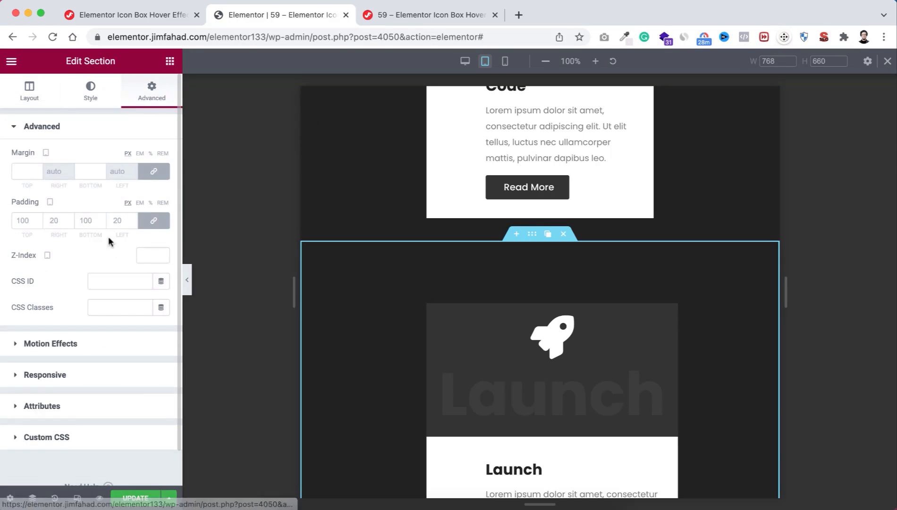
pyautogui.click(153, 221)
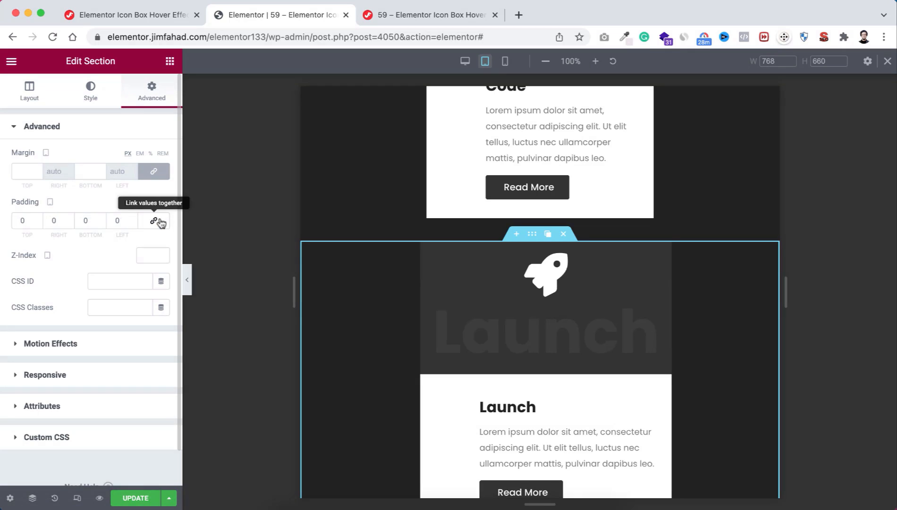
pyautogui.click(53, 220)
pyautogui.write('2')
pyautogui.click(112, 220)
pyautogui.write('2')
pyautogui.click(84, 220)
pyautogui.write('100')
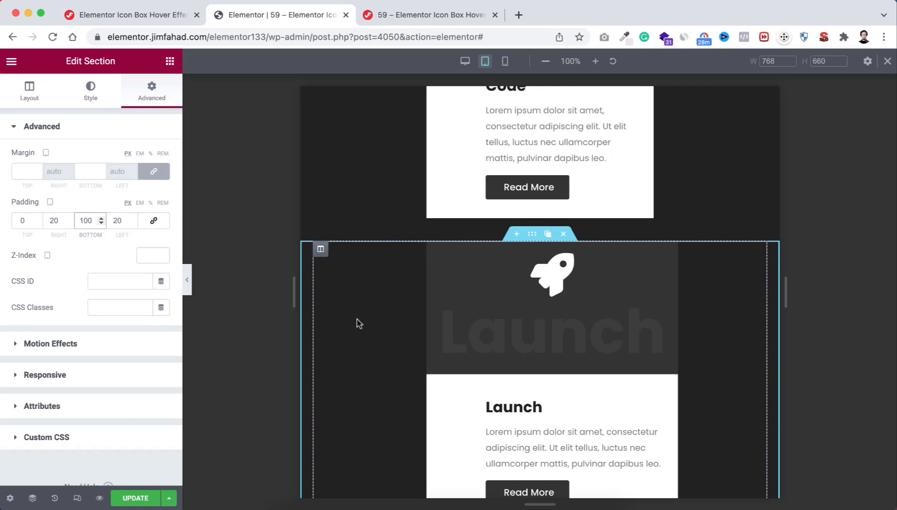
# Examine the stacked cards in the tablet preview, comparing their widths, spacing and large background headings.
pyautogui.scroll(-9, 366, 340)
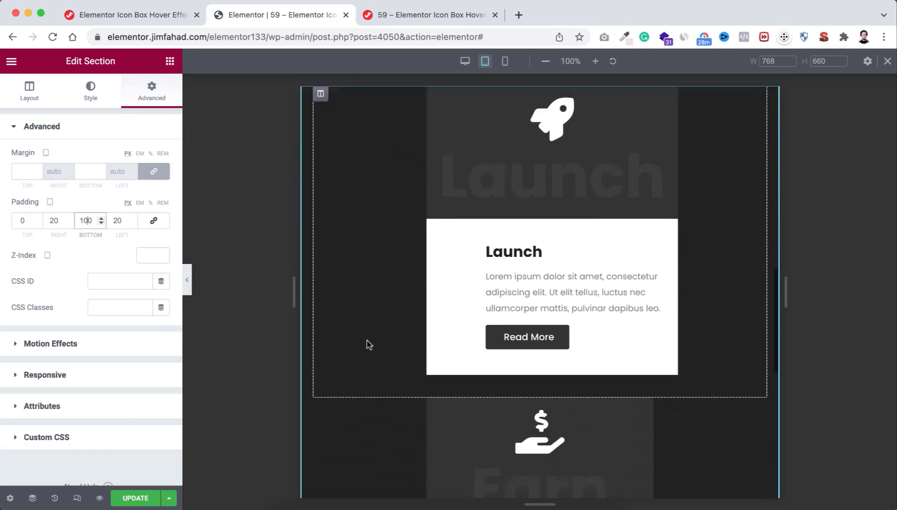
pyautogui.scroll(12, 366, 341)
pyautogui.scroll(8, 366, 341)
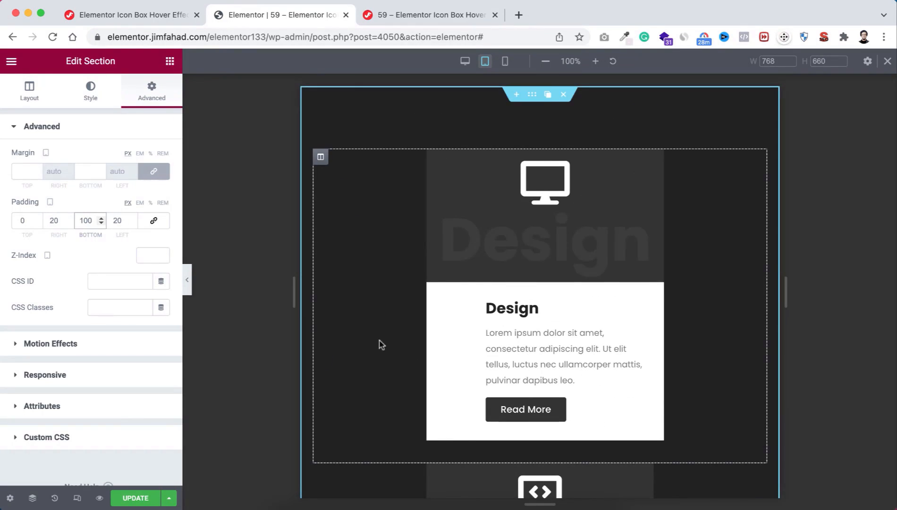
pyautogui.scroll(-4, 468, 446)
pyautogui.scroll(1, 468, 448)
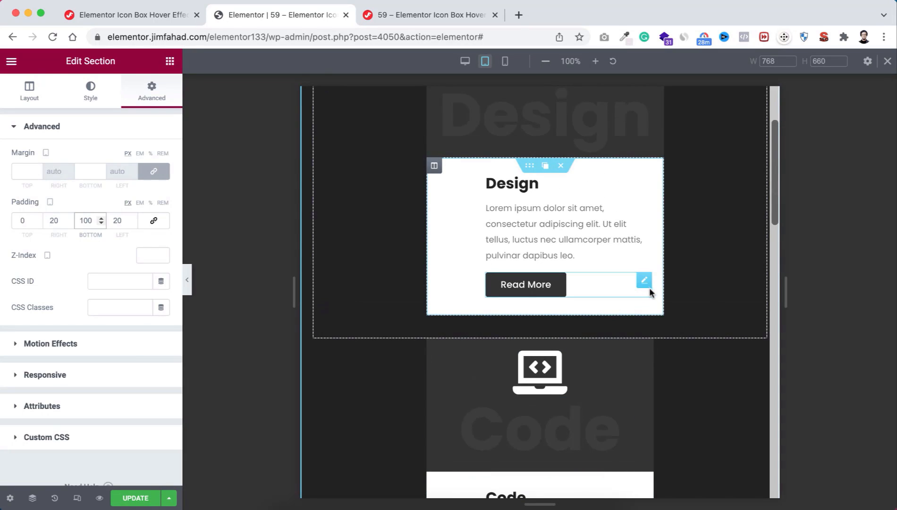
pyautogui.scroll(-4, 651, 333)
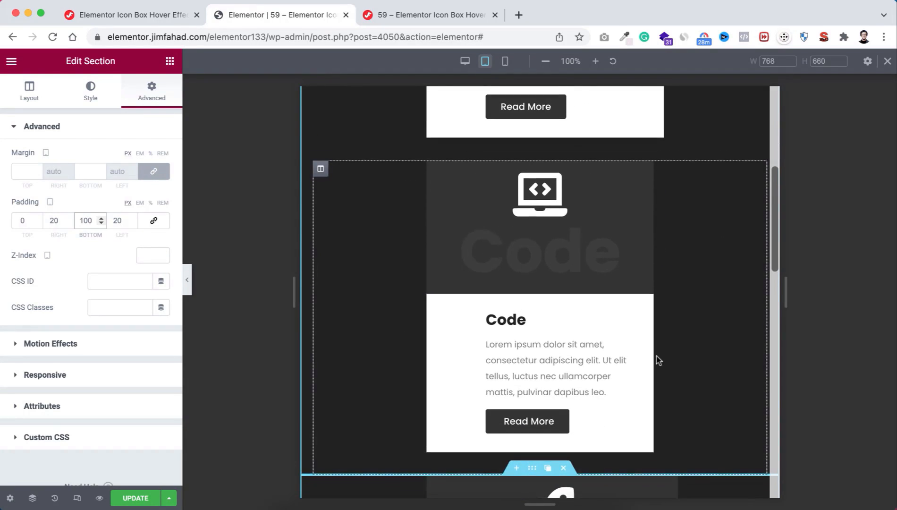
pyautogui.scroll(-3, 657, 332)
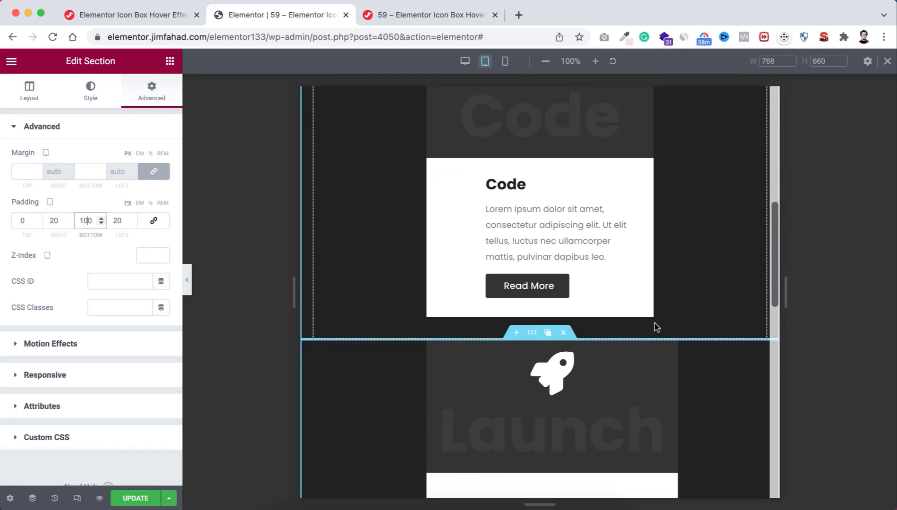
pyautogui.scroll(-4, 657, 326)
pyautogui.scroll(1, 655, 333)
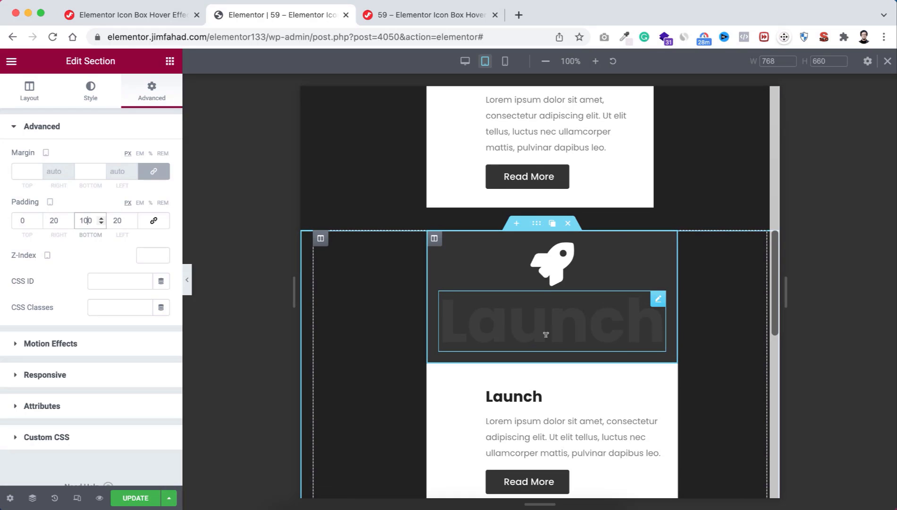
pyautogui.scroll(6, 573, 332)
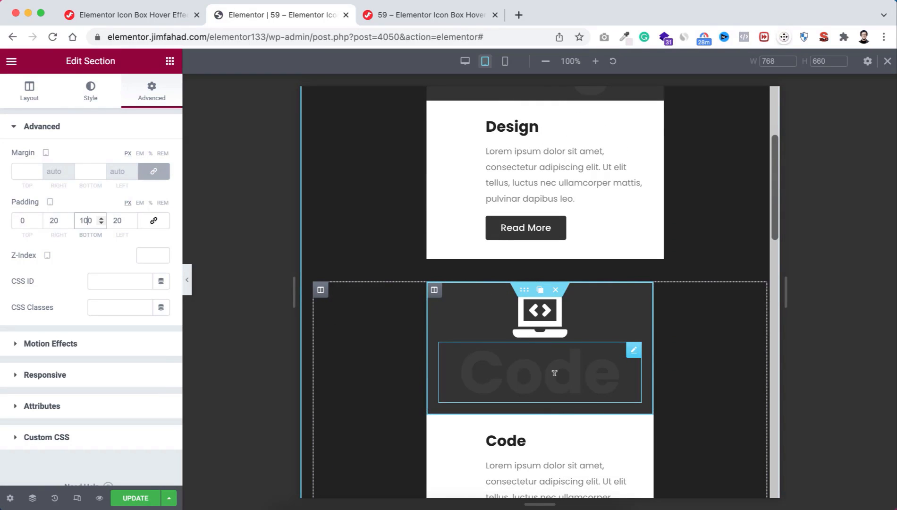
pyautogui.scroll(4, 560, 236)
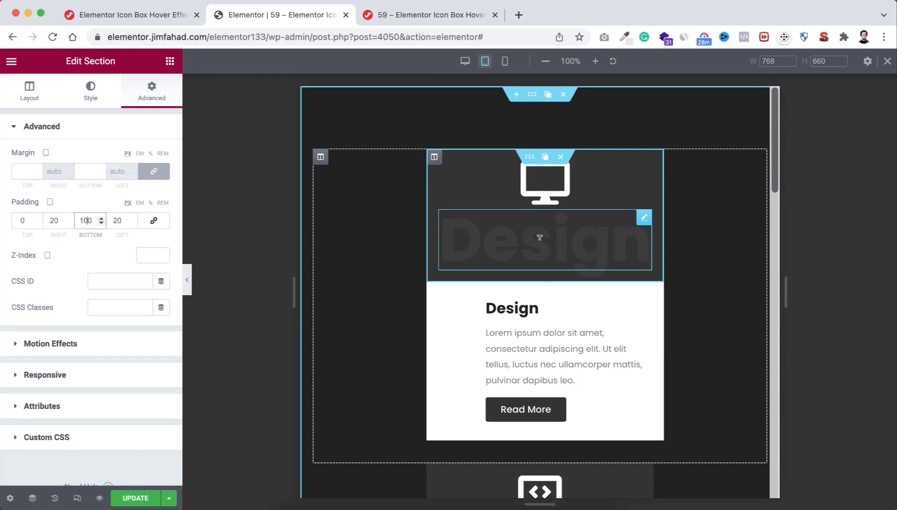
# Set the tablet font size of the Design card's large background heading to 62 px.
pyautogui.click(537, 238)
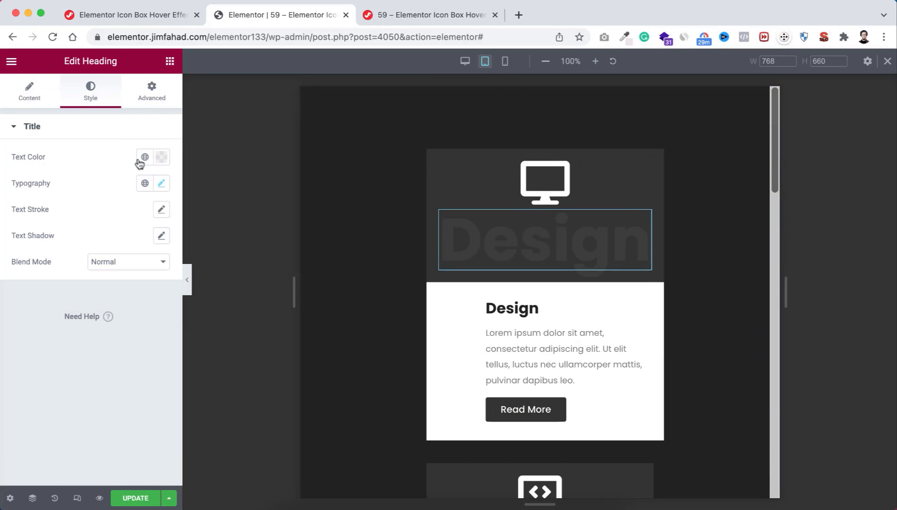
pyautogui.click(162, 184)
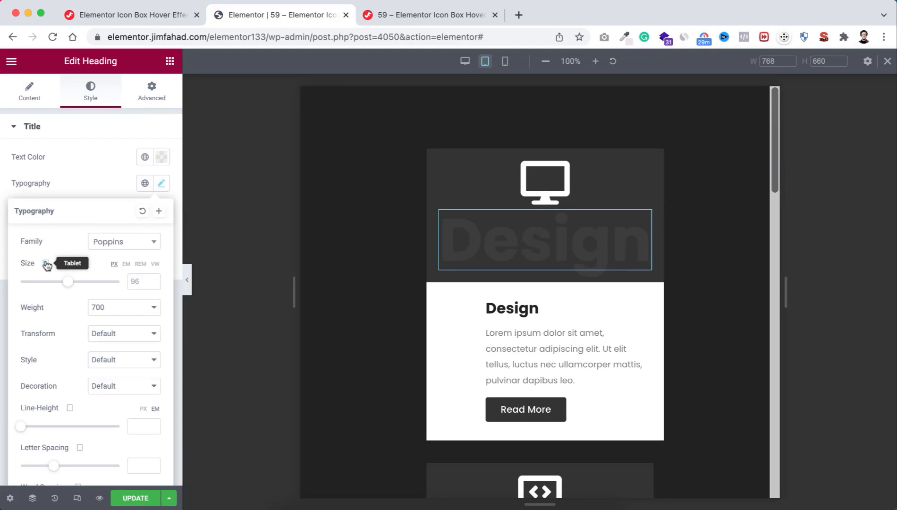
pyautogui.doubleClick(137, 281)
pyautogui.write('62')
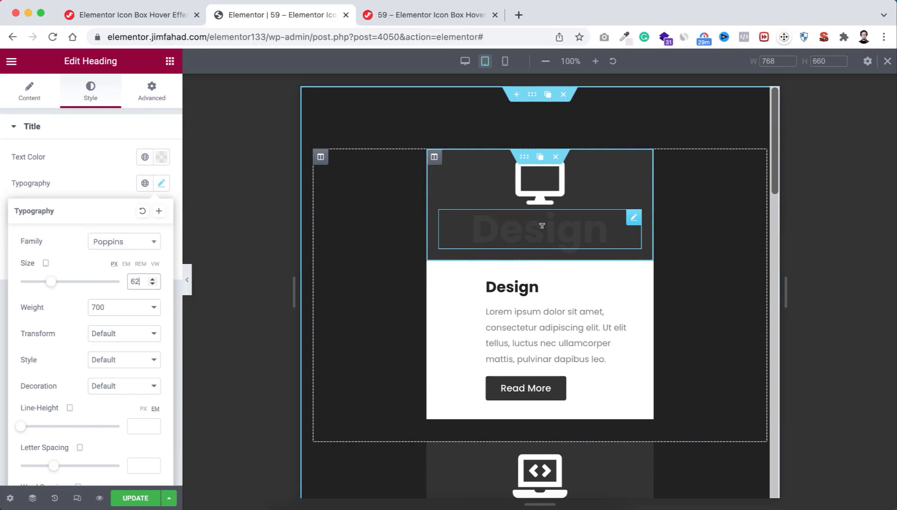
# Copy the Design card's large background heading and paste its style onto the Code card's background heading.
pyautogui.rightClick(521, 239)
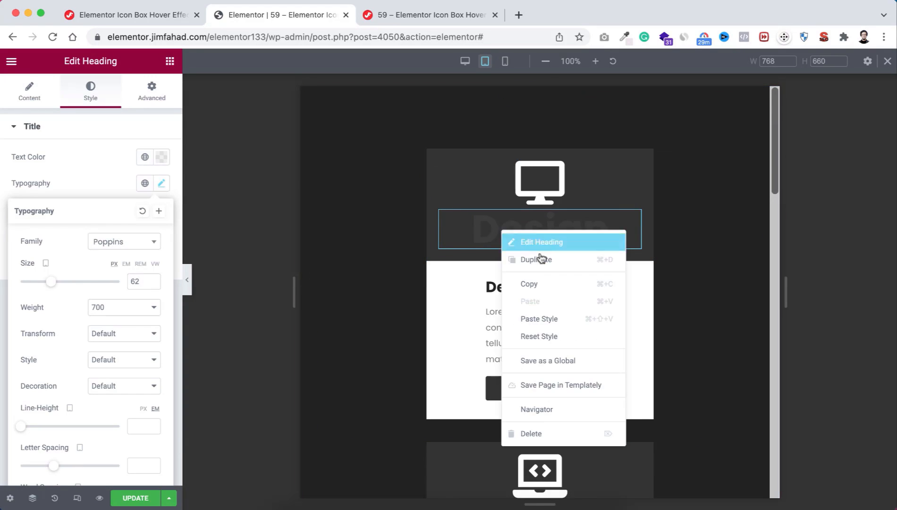
pyautogui.click(541, 282)
pyautogui.scroll(-3, 540, 282)
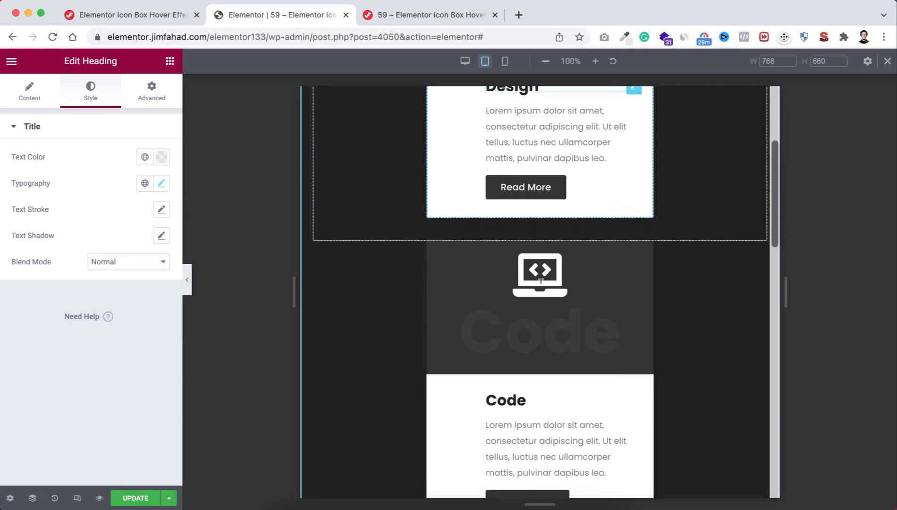
pyautogui.click(534, 331)
pyautogui.rightClick(533, 336)
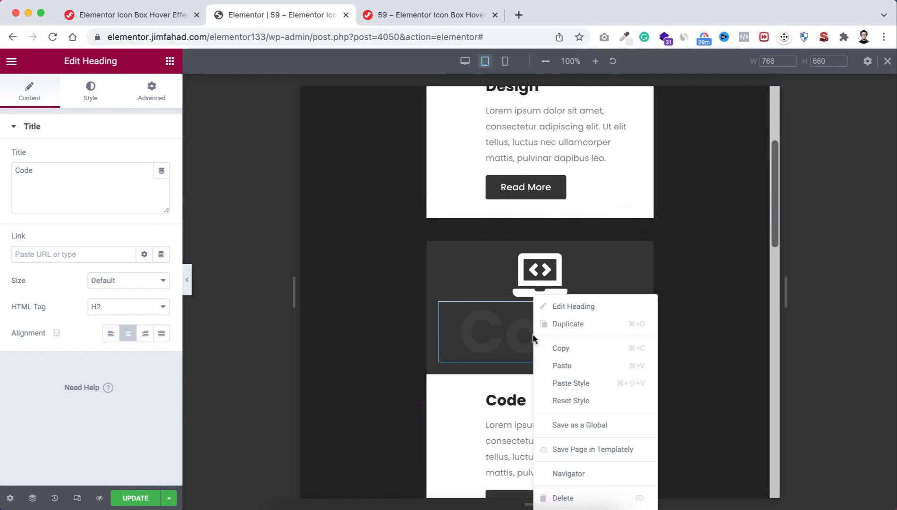
pyautogui.click(577, 383)
# Paste the copied heading style onto the large background headings of the Launch and Earn cards.
pyautogui.scroll(-5, 577, 386)
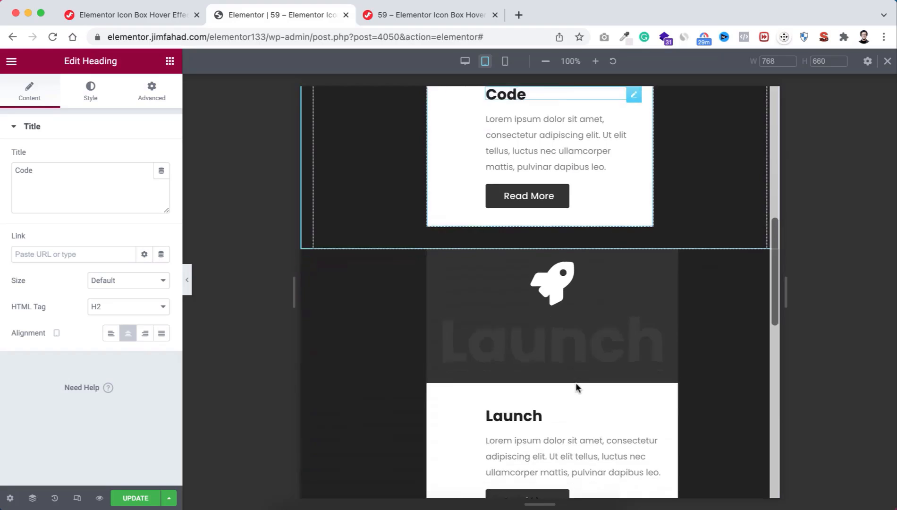
pyautogui.click(537, 326)
pyautogui.rightClick(538, 327)
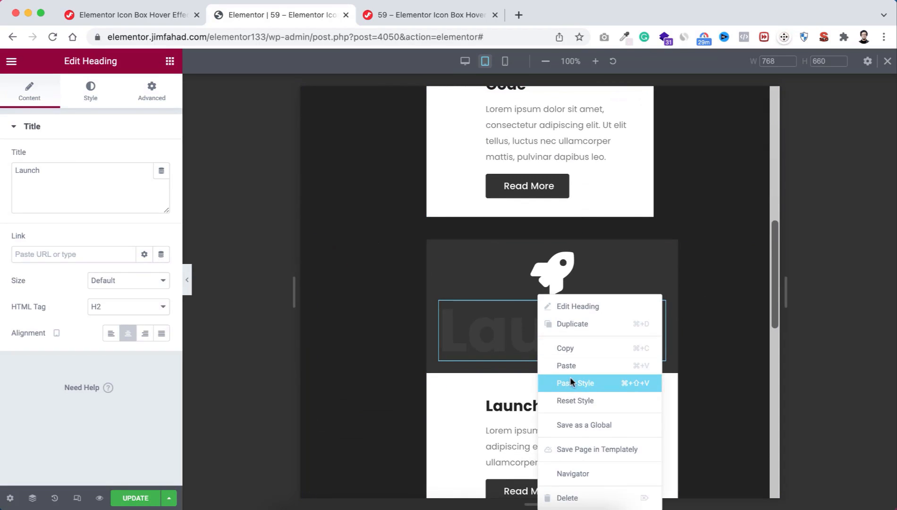
pyautogui.click(569, 378)
pyautogui.scroll(-5, 571, 378)
pyautogui.click(546, 357)
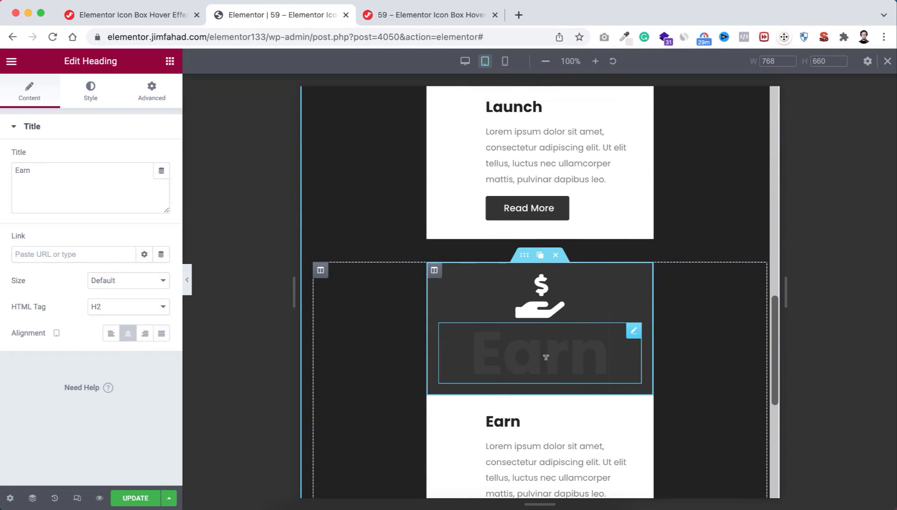
pyautogui.rightClick(546, 364)
pyautogui.click(577, 383)
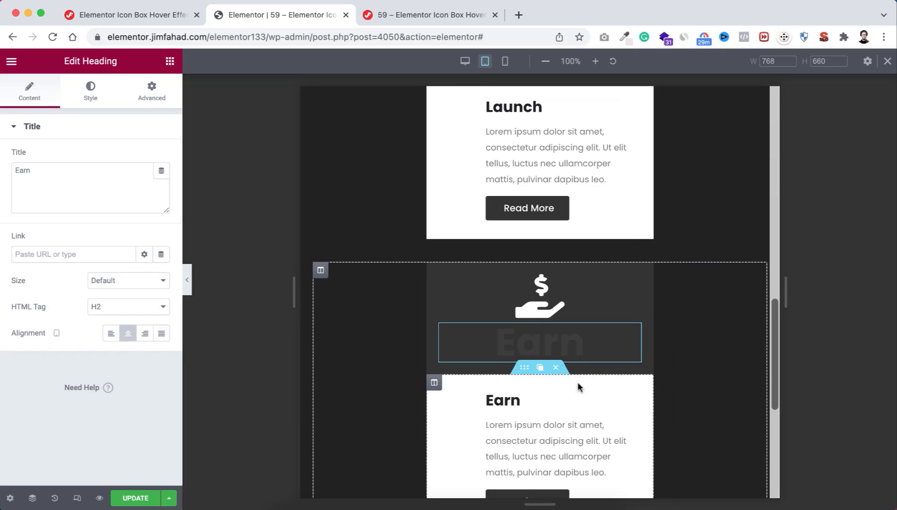
# Set the tablet padding of the Design card's white content column to 30 px on all sides.
pyautogui.scroll(15, 580, 317)
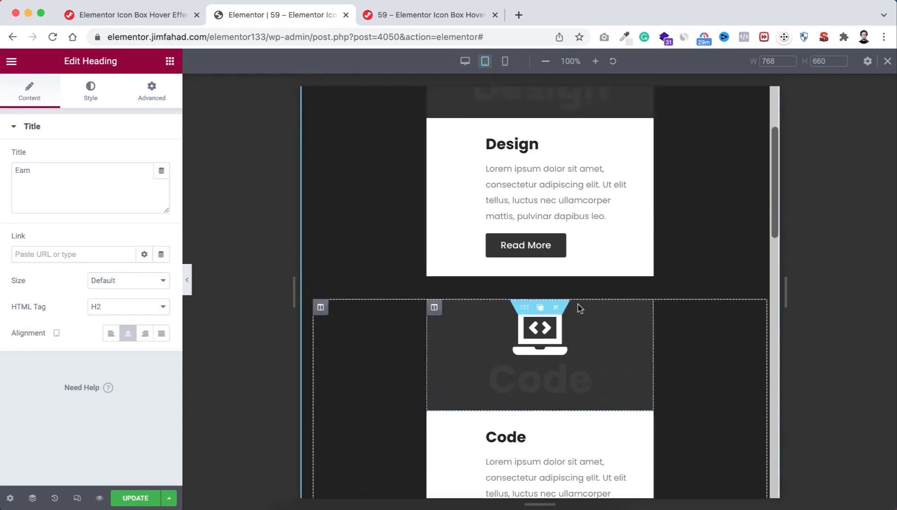
pyautogui.scroll(1, 577, 303)
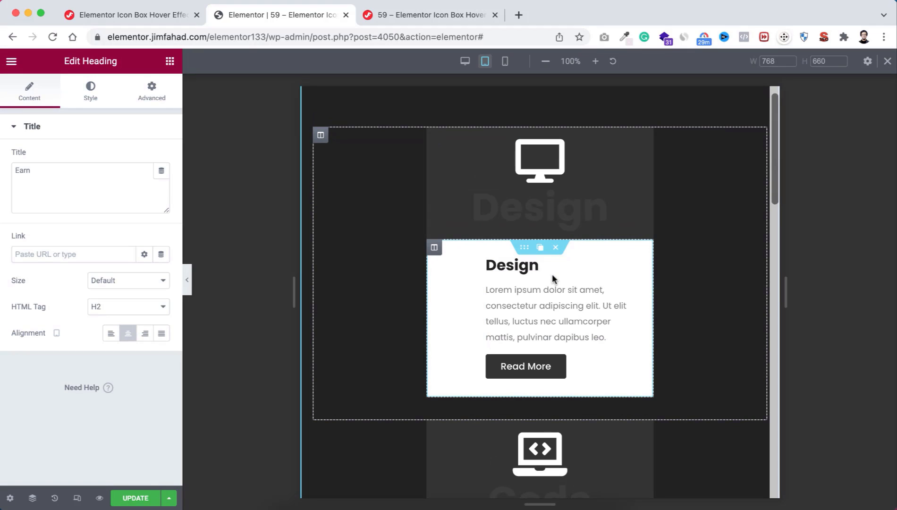
pyautogui.moveTo(435, 249)
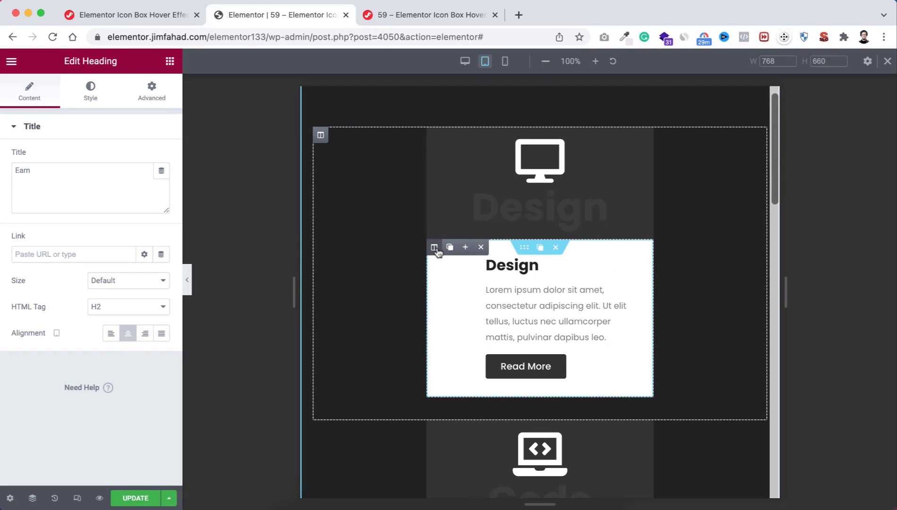
pyautogui.click(434, 247)
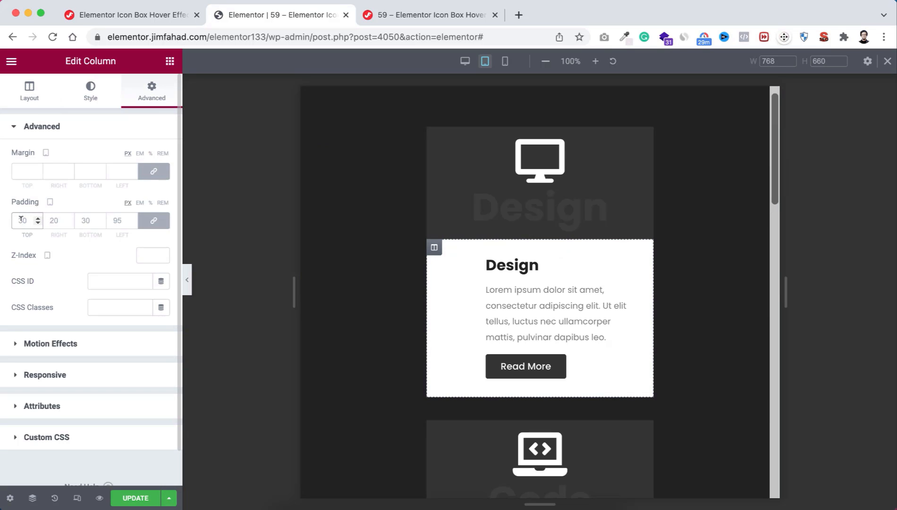
pyautogui.write('30')
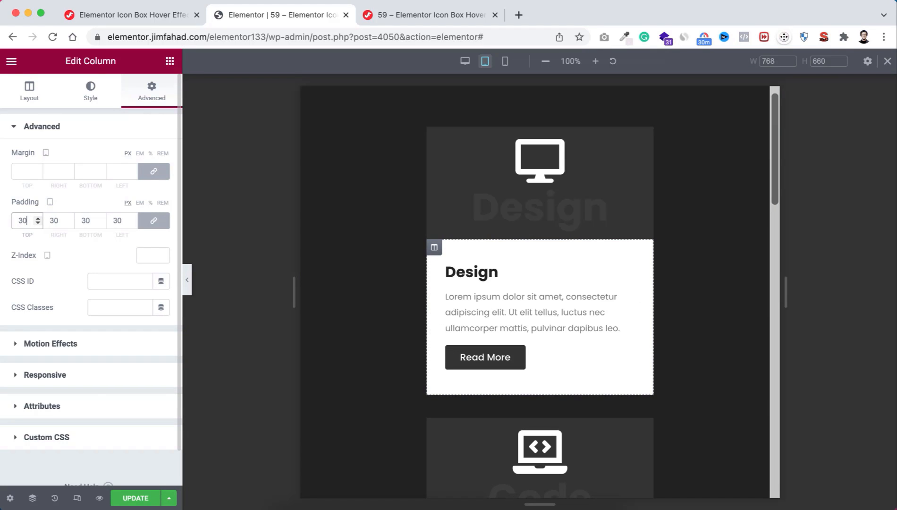
# Copy the Design card's white content column and paste its style onto the Code card's content column.
pyautogui.rightClick(435, 251)
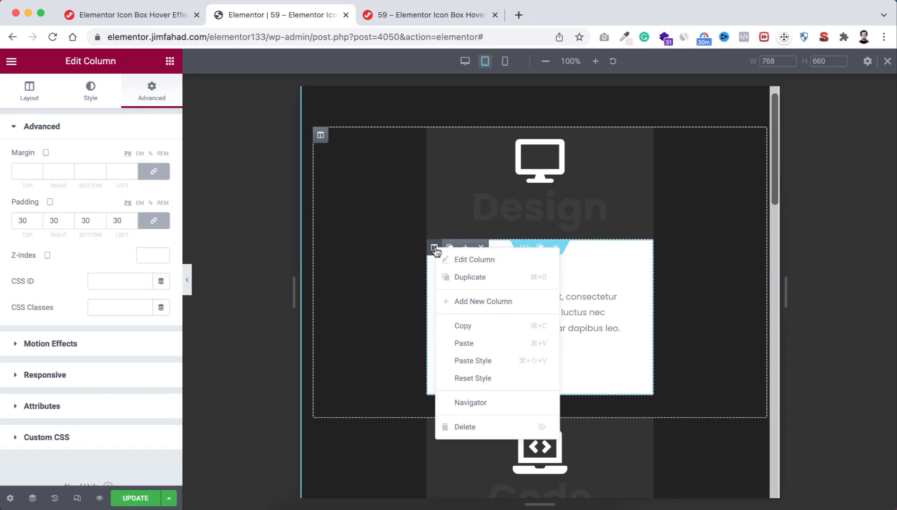
pyautogui.click(464, 326)
pyautogui.scroll(-6, 466, 325)
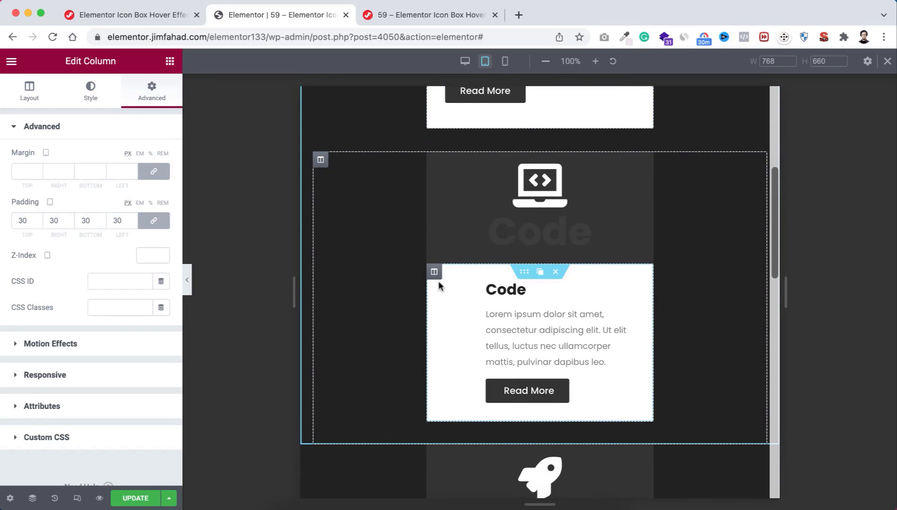
pyautogui.rightClick(434, 274)
pyautogui.click(478, 389)
# Paste the copied content column style onto the white content columns of the Launch and Earn cards.
pyautogui.scroll(-3, 476, 390)
pyautogui.scroll(-3, 478, 389)
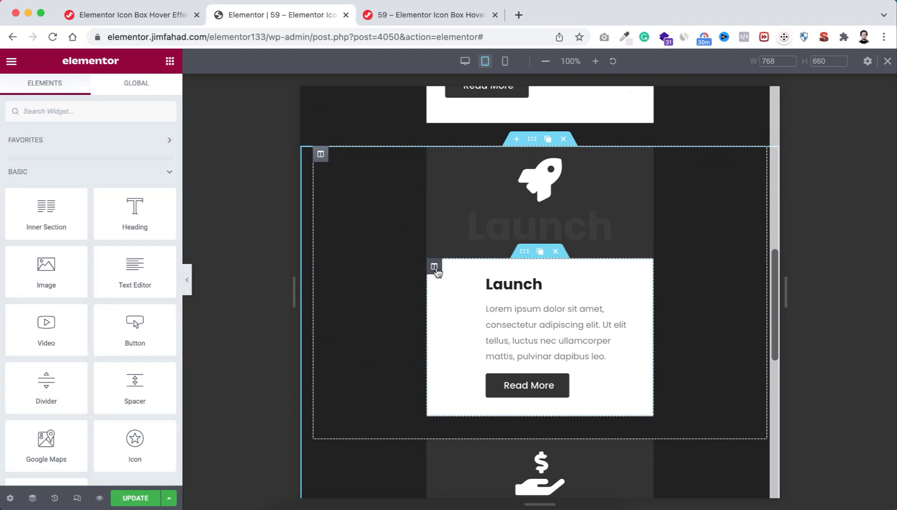
pyautogui.rightClick(435, 267)
pyautogui.click(472, 381)
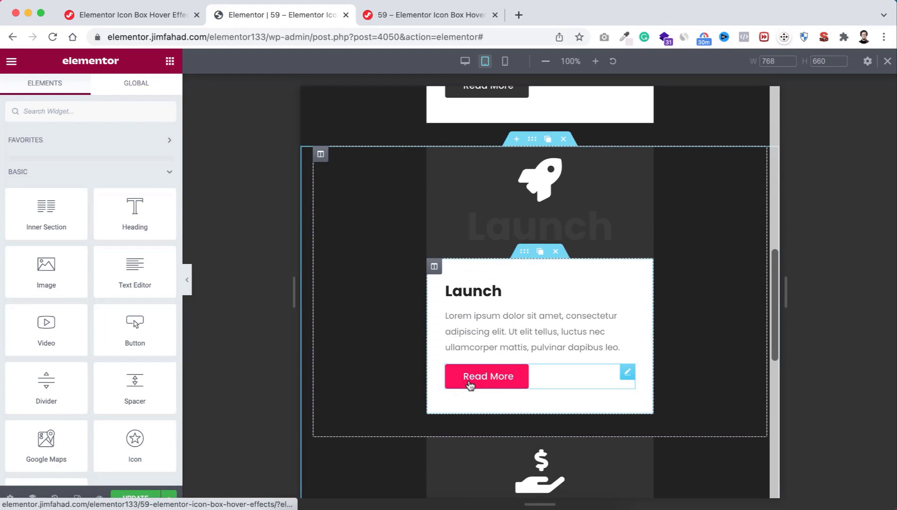
pyautogui.scroll(-5, 470, 385)
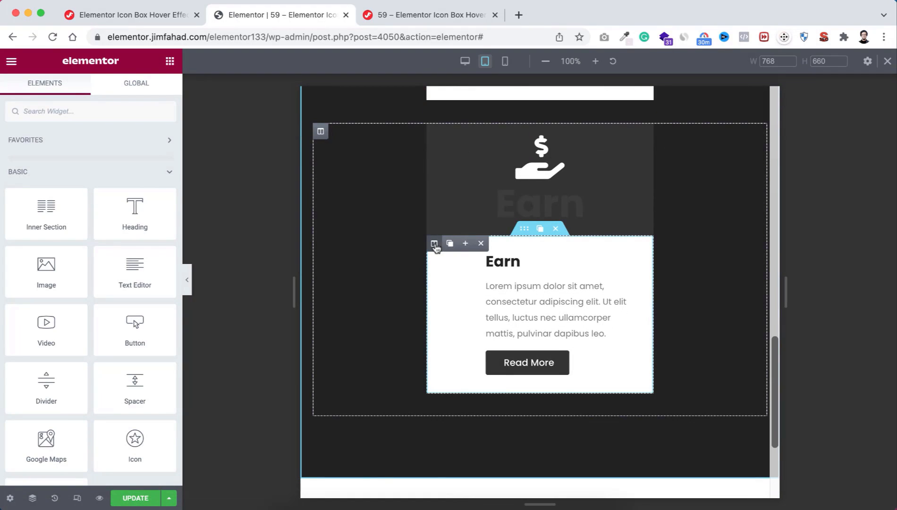
pyautogui.rightClick(435, 244)
pyautogui.click(478, 357)
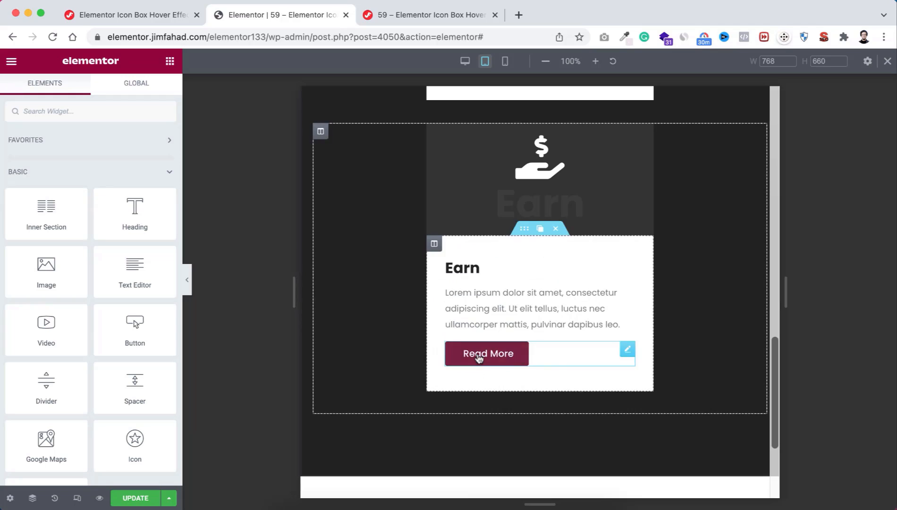
# Switch to the mobile preview and set the mobile padding of the section holding Design and Code to 0 px on all sides.
pyautogui.scroll(15, 711, 266)
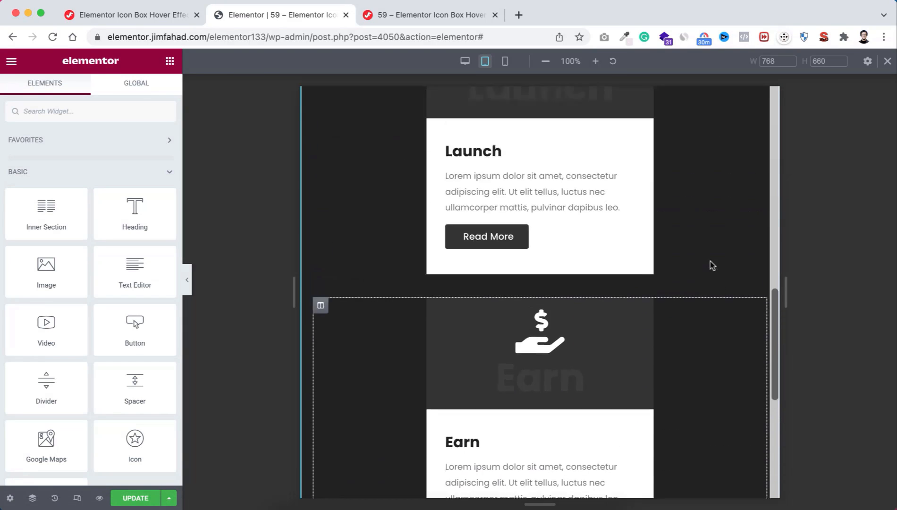
pyautogui.scroll(3, 711, 265)
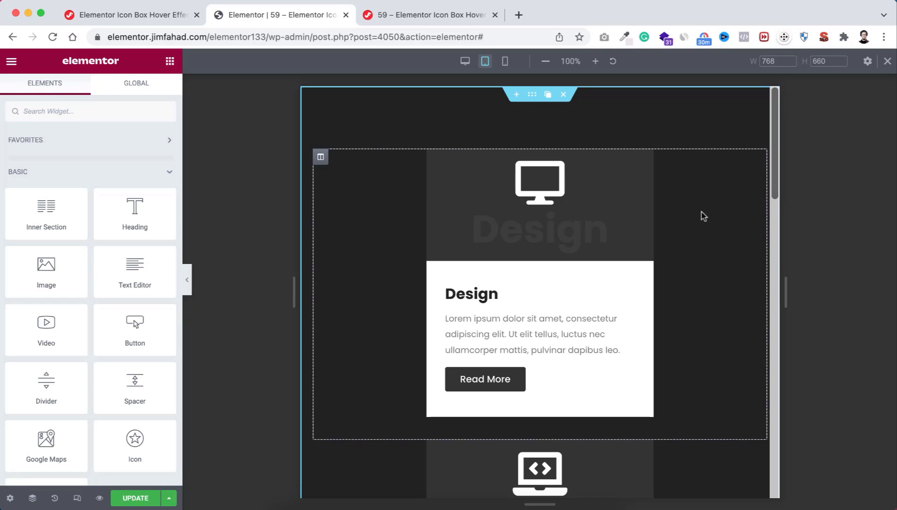
pyautogui.click(506, 61)
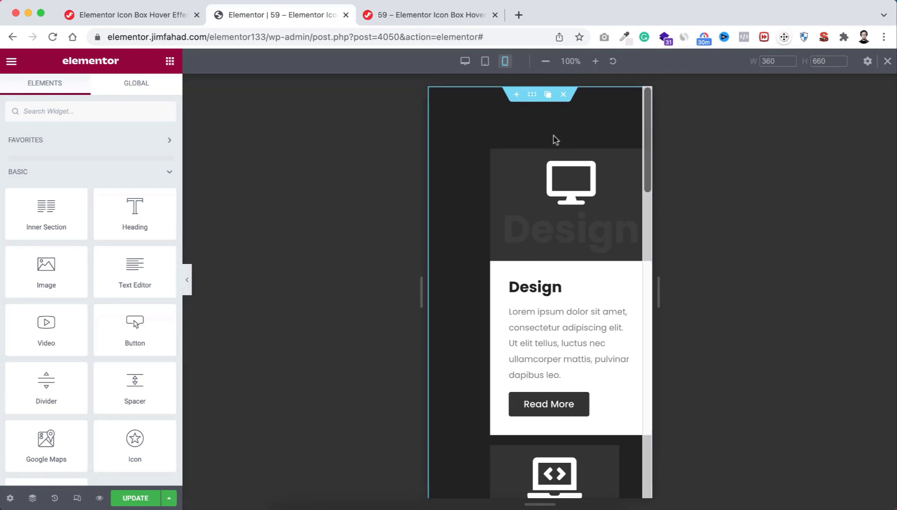
pyautogui.click(532, 96)
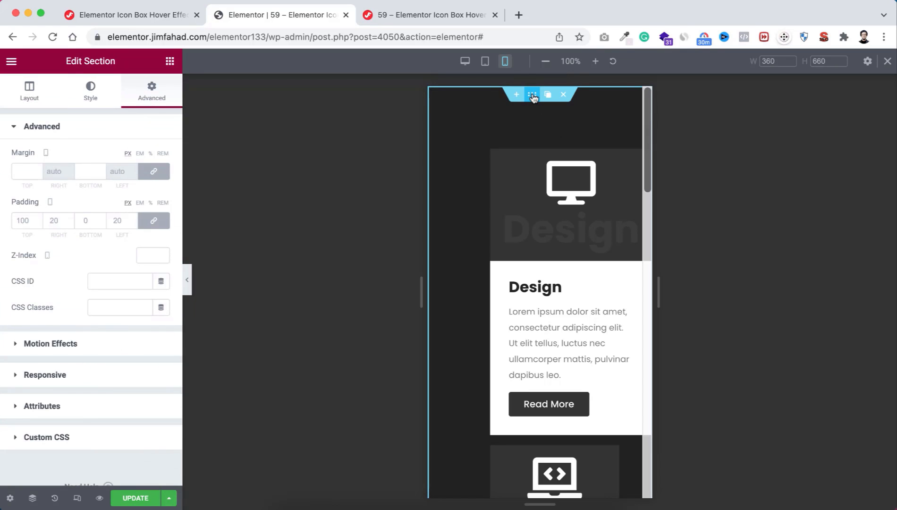
pyautogui.click(23, 220)
pyautogui.write('0')
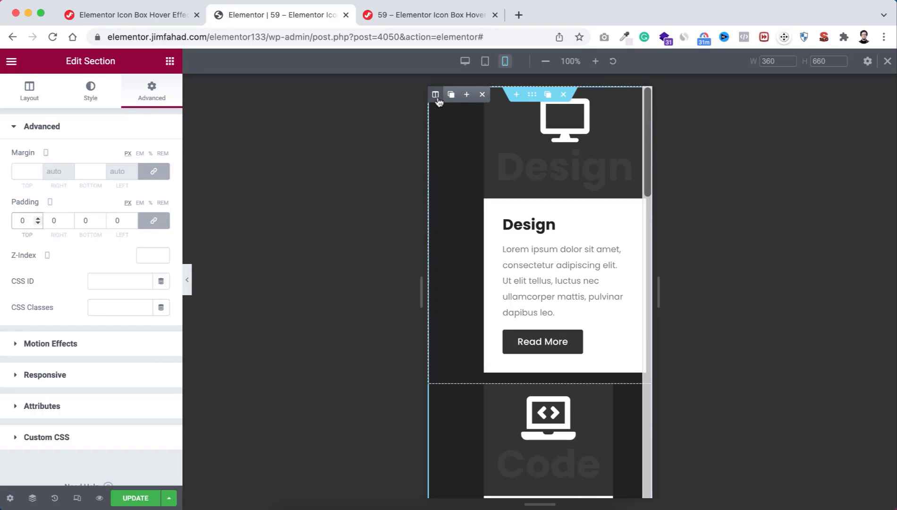
# Set the mobile margin of the Design card's outer column to 5% on all sides.
pyautogui.click(437, 99)
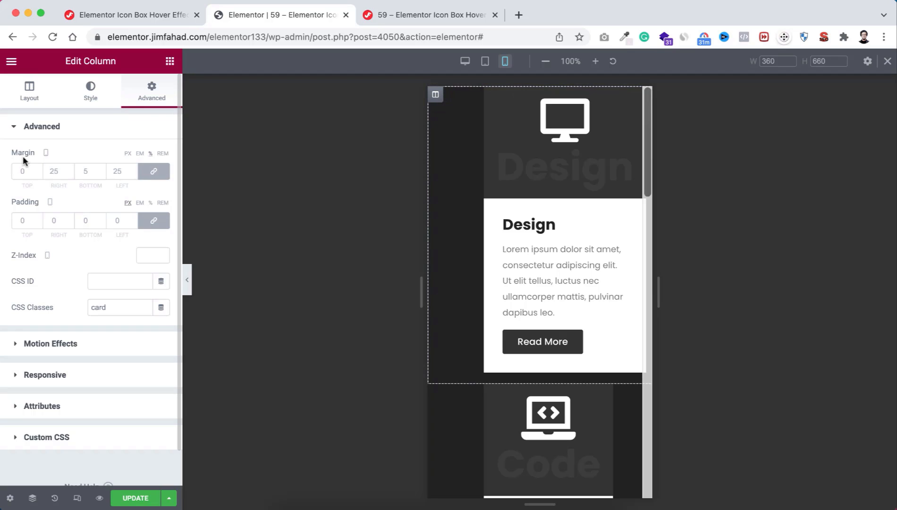
pyautogui.click(53, 171)
pyautogui.write('5')
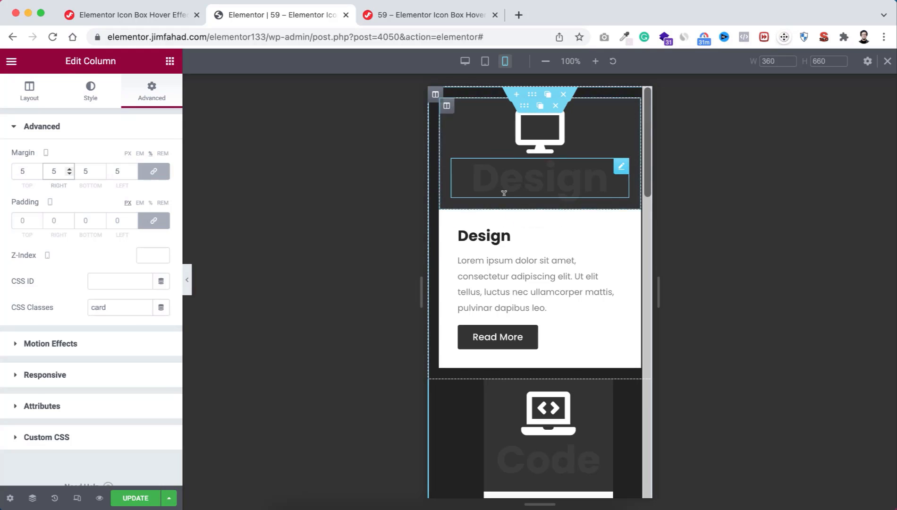
pyautogui.click(410, 299)
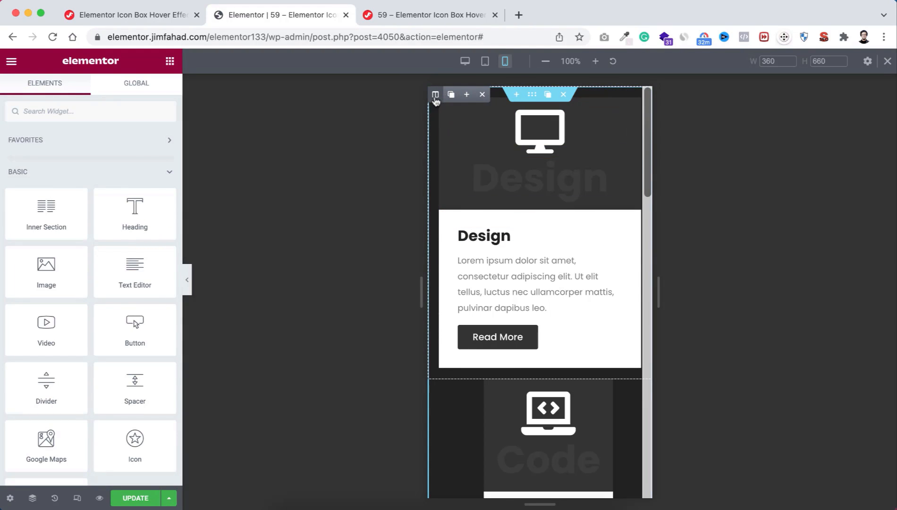
# Copy the Design card's outer column and paste its style onto the Code card's outer column.
pyautogui.rightClick(435, 99)
pyautogui.click(467, 181)
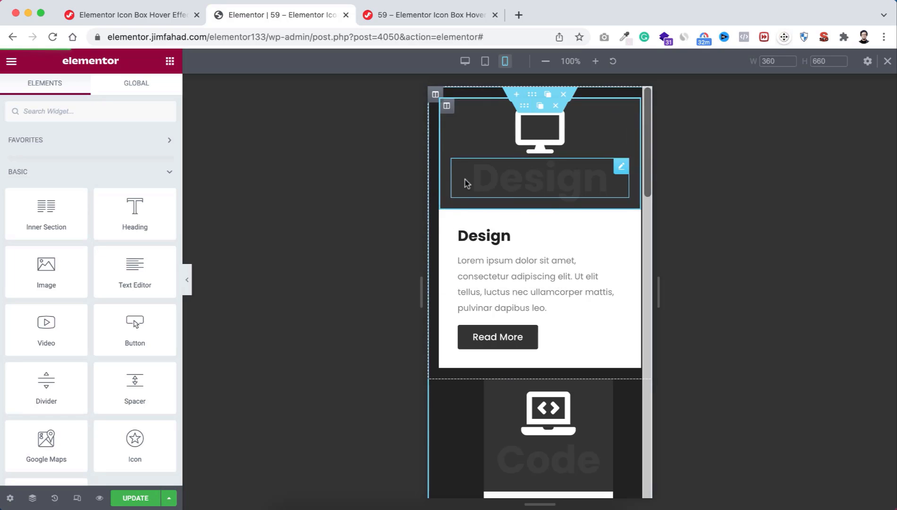
pyautogui.scroll(-2, 464, 411)
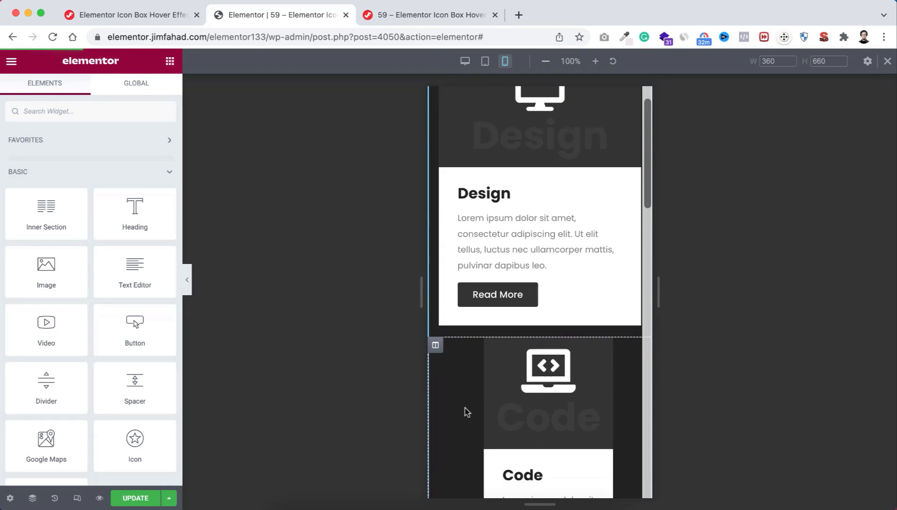
pyautogui.rightClick(435, 346)
pyautogui.click(473, 431)
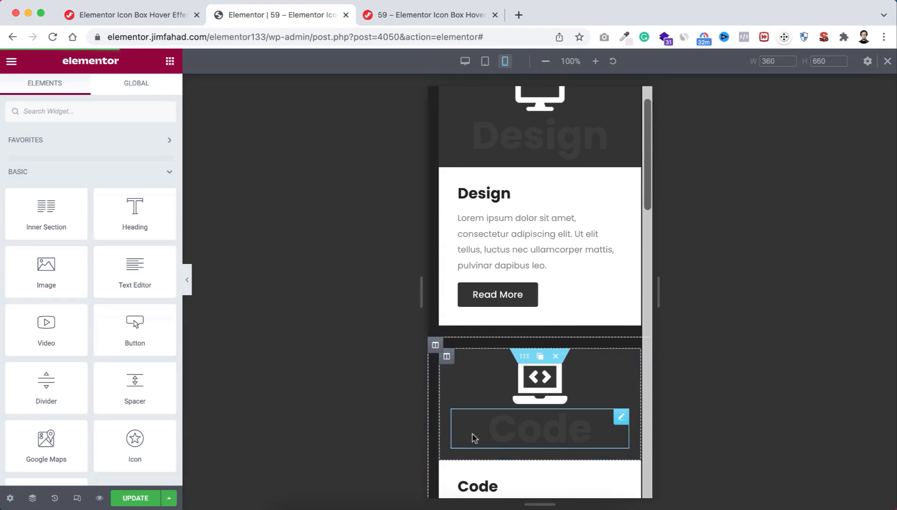
# Paste the copied outer column style onto the outer columns of the Launch and Earn cards.
pyautogui.scroll(-6, 472, 435)
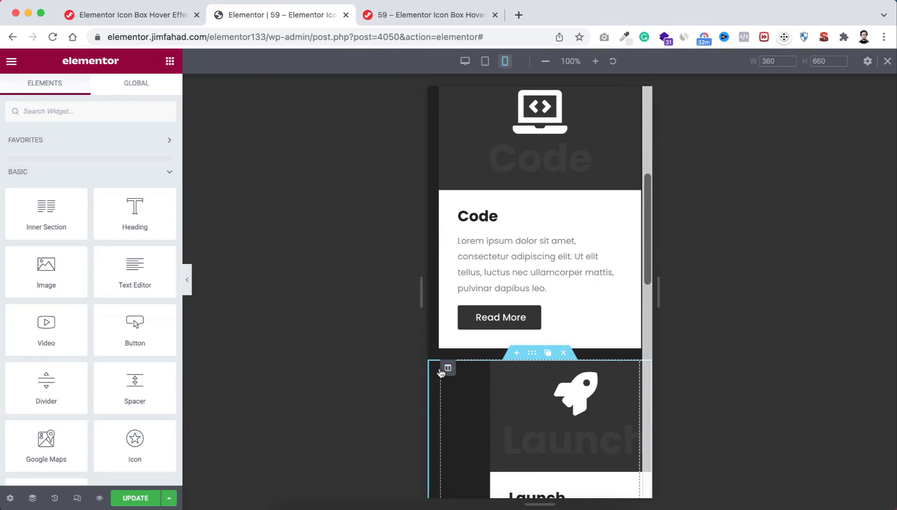
pyautogui.rightClick(446, 372)
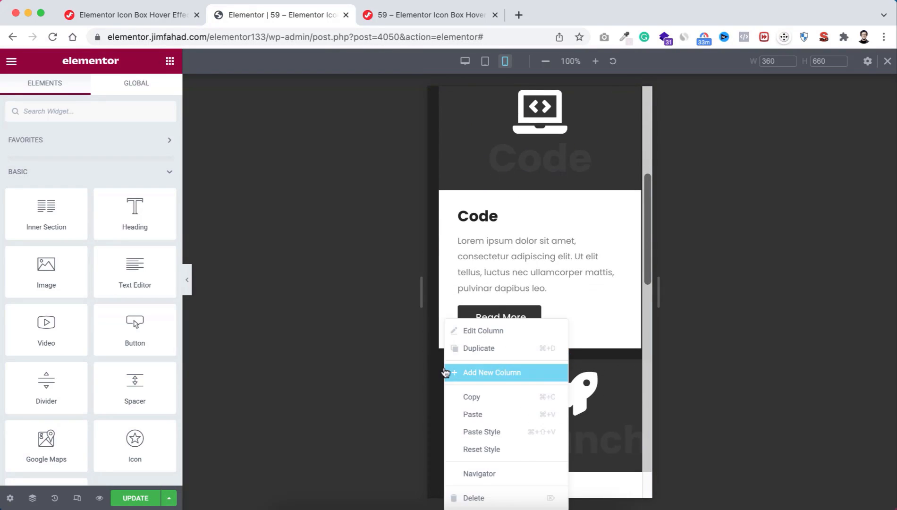
pyautogui.click(467, 429)
pyautogui.scroll(-4, 465, 427)
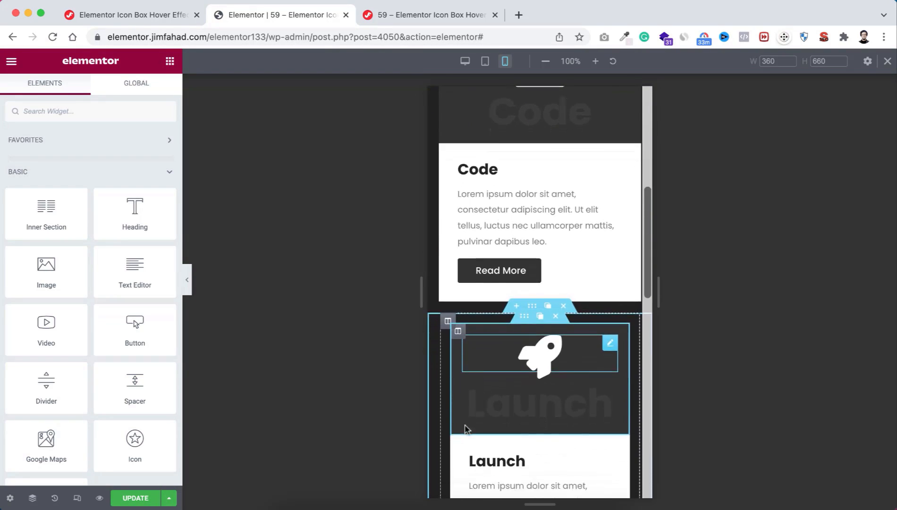
pyautogui.scroll(-4, 464, 424)
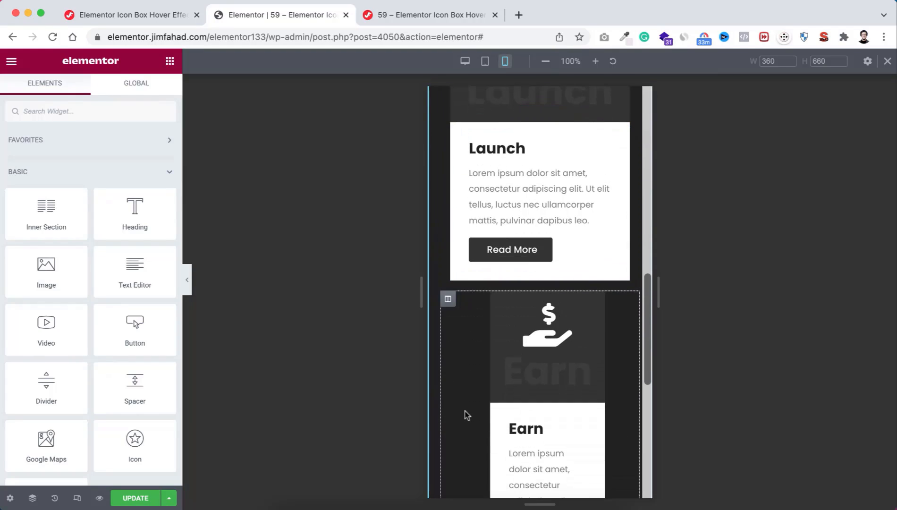
pyautogui.rightClick(449, 303)
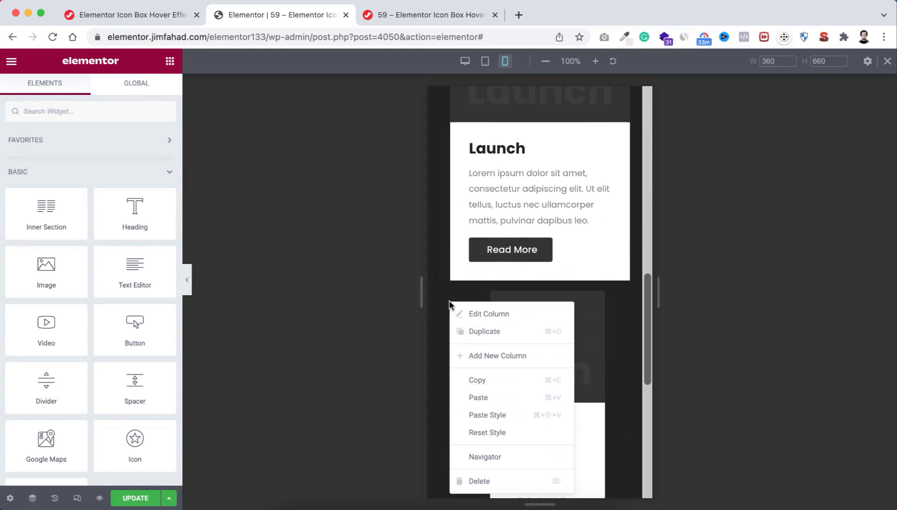
pyautogui.click(488, 415)
pyautogui.scroll(5, 519, 248)
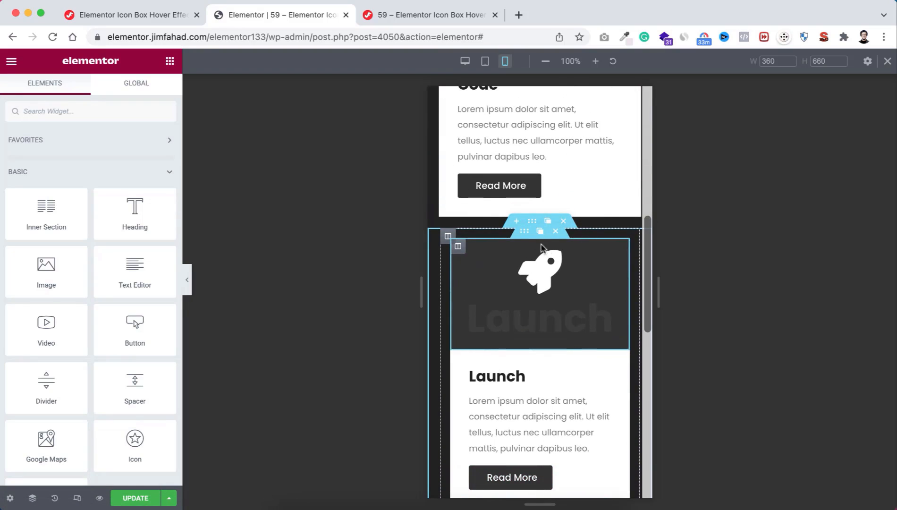
# Set the mobile padding of the section holding Launch and Earn to 0 px on all sides and review the mobile layout.
pyautogui.click(532, 220)
pyautogui.click(21, 220)
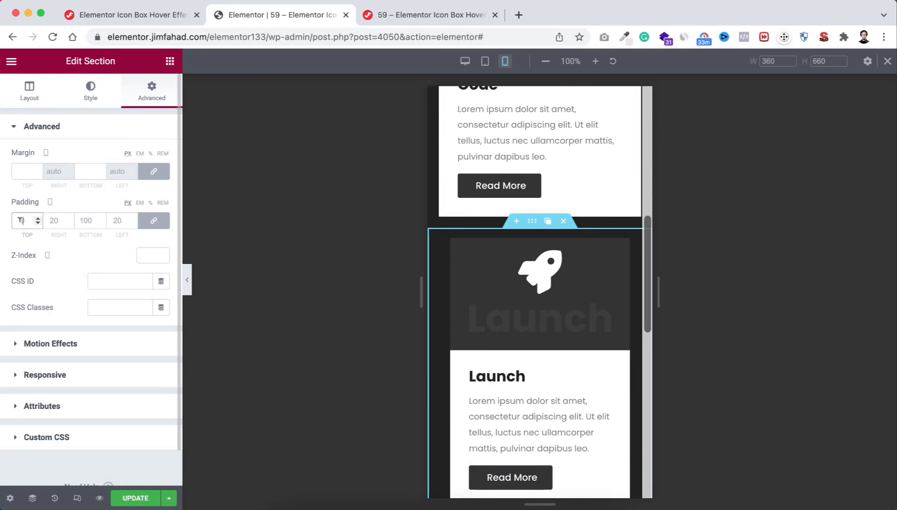
pyautogui.write('0')
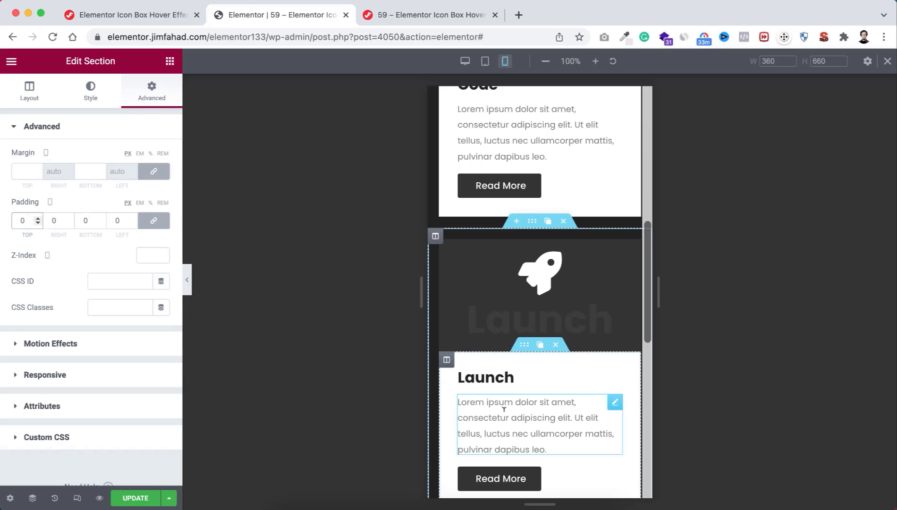
pyautogui.scroll(-7, 504, 413)
pyautogui.scroll(20, 504, 413)
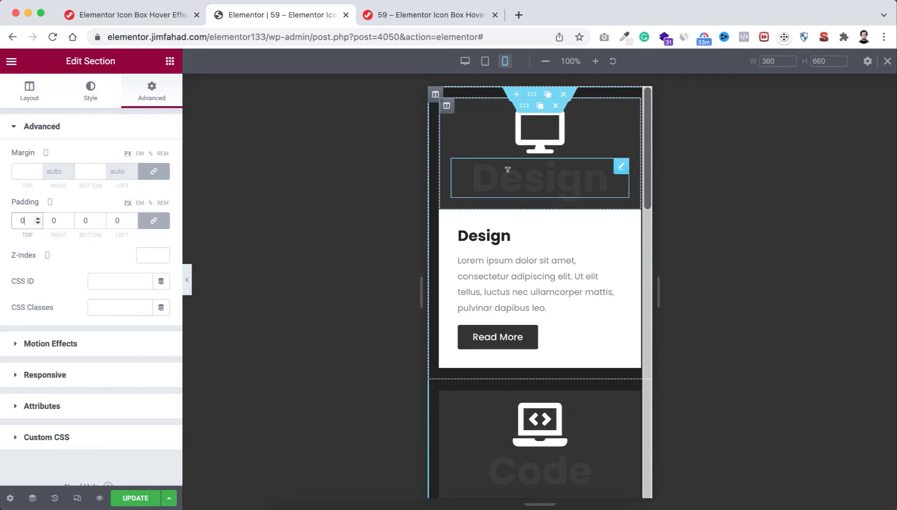
# Review the card layout in the tablet preview and return to the desktop preview.
pyautogui.click(485, 61)
pyautogui.scroll(-10, 535, 243)
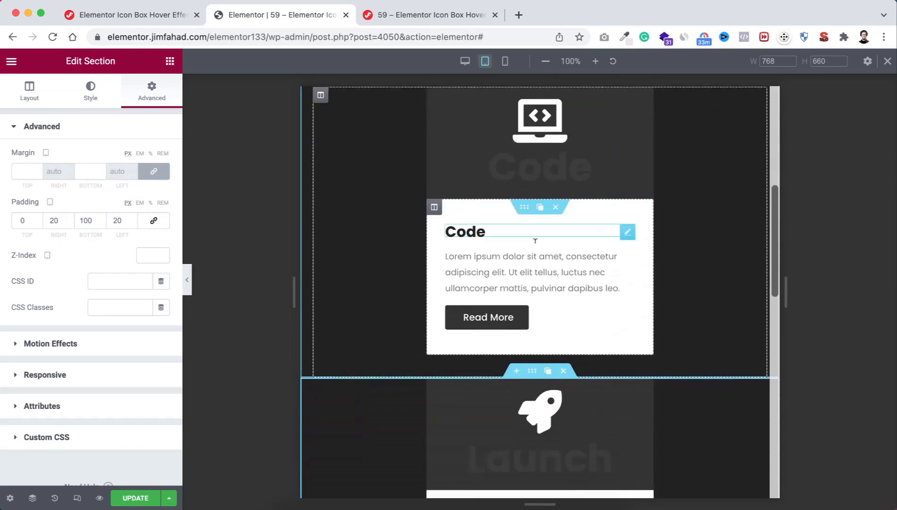
pyautogui.scroll(11, 535, 246)
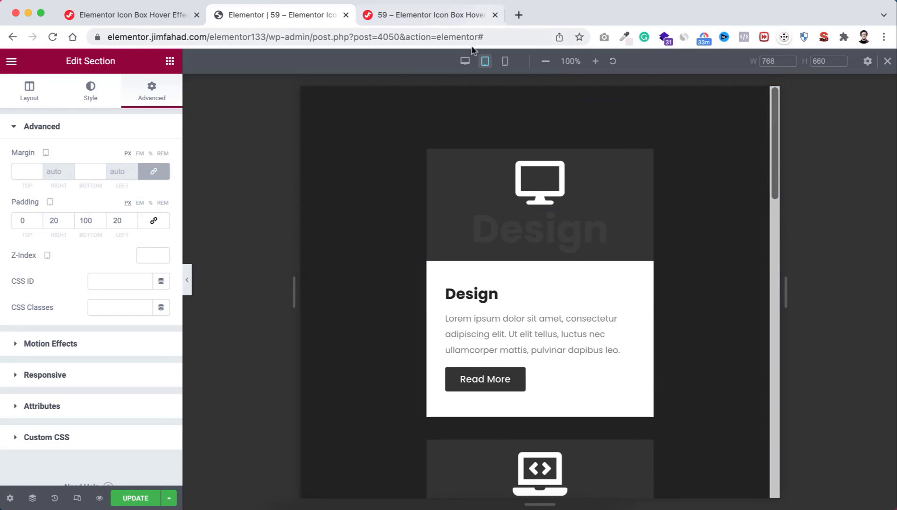
pyautogui.click(465, 62)
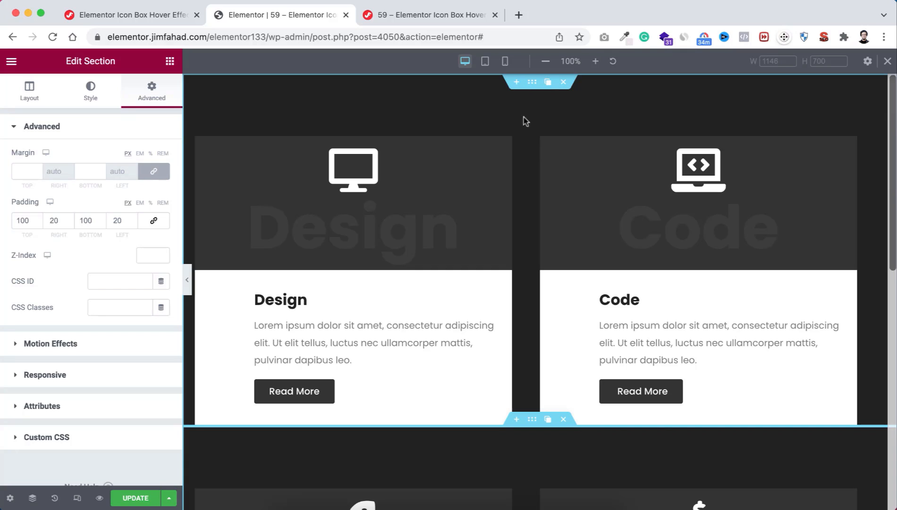
# Inspect the Code card's icon column and its CSS class in the advanced settings, then close the responsive bar and Navigator.
pyautogui.rightClick(548, 146)
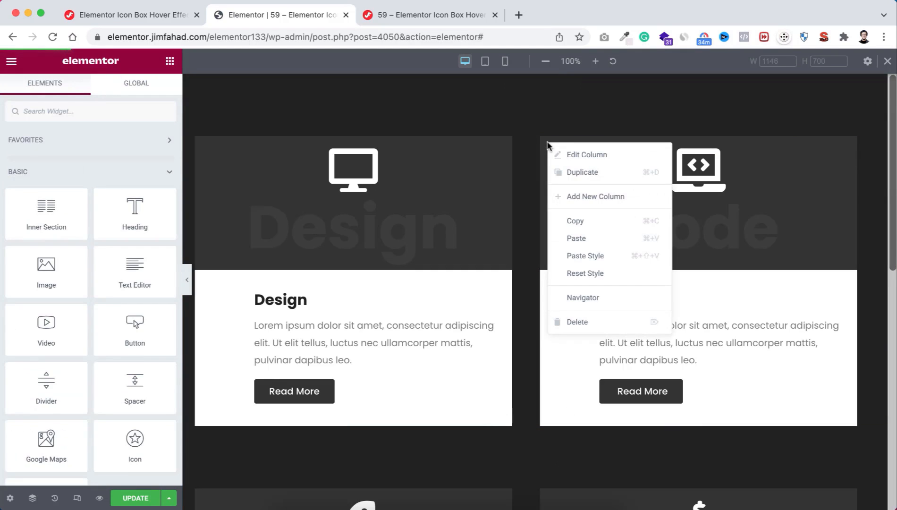
pyautogui.click(590, 298)
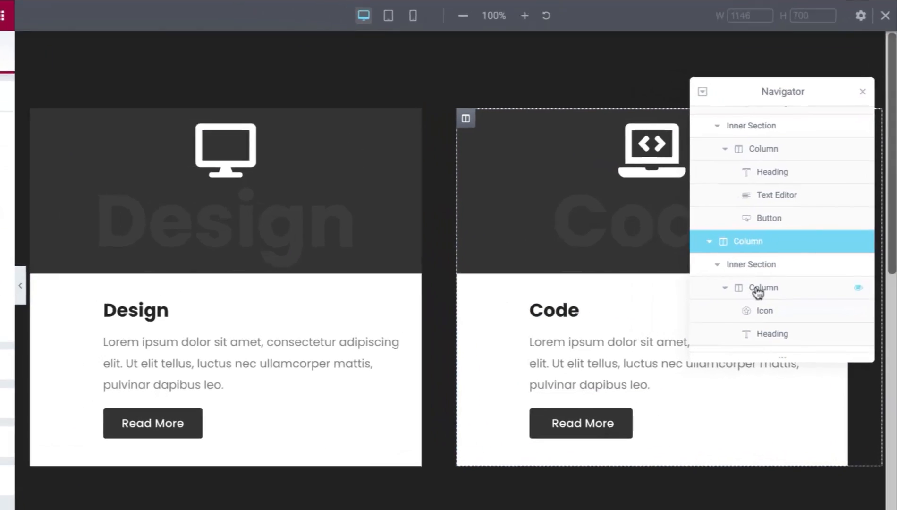
pyautogui.scroll(-2, 758, 293)
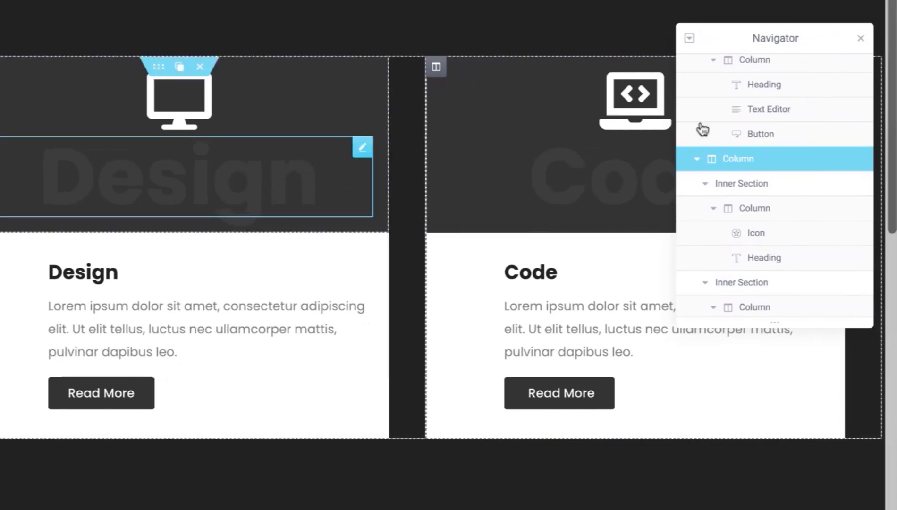
pyautogui.click(755, 210)
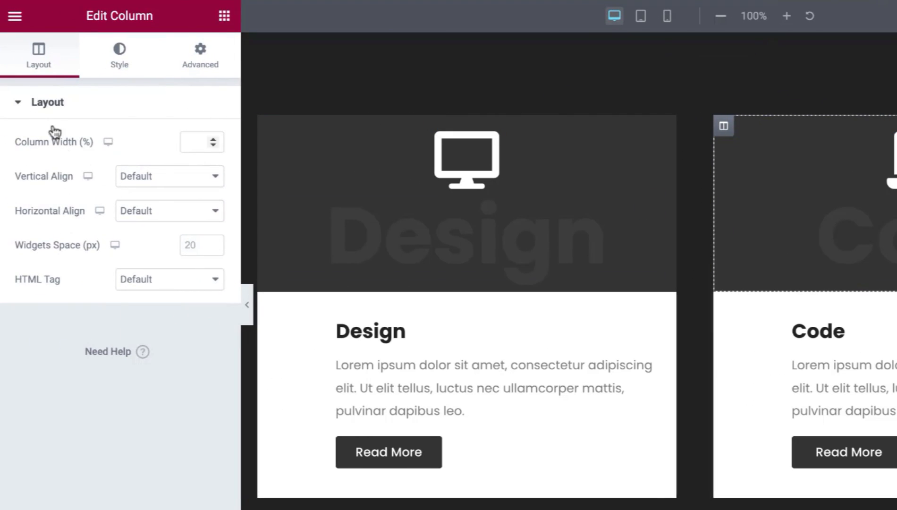
pyautogui.click(191, 59)
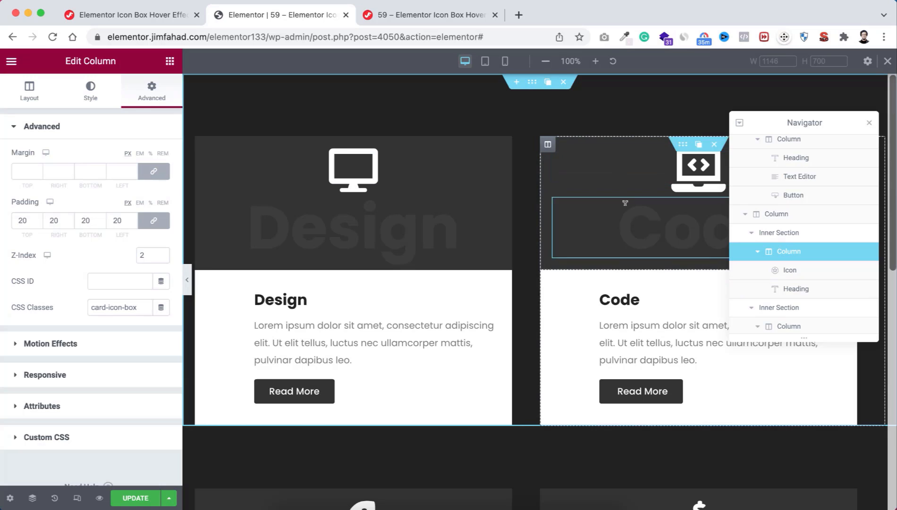
pyautogui.click(888, 62)
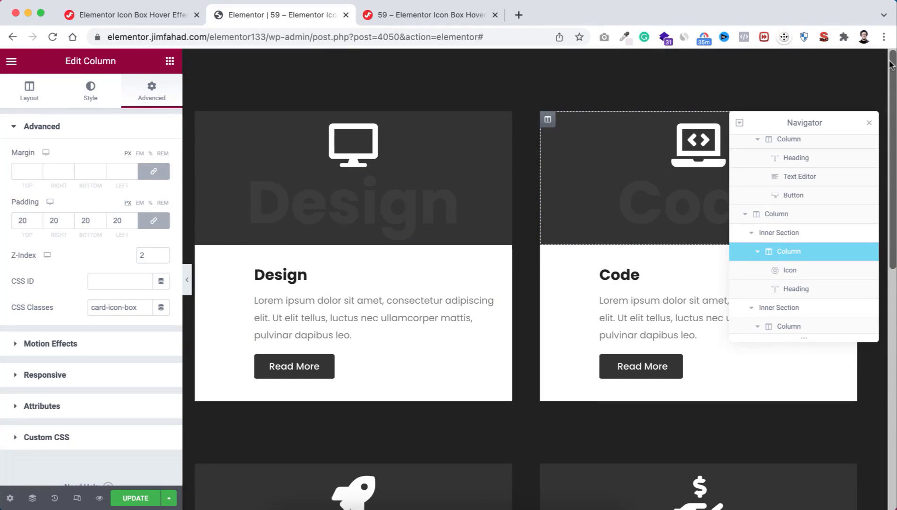
pyautogui.click(869, 122)
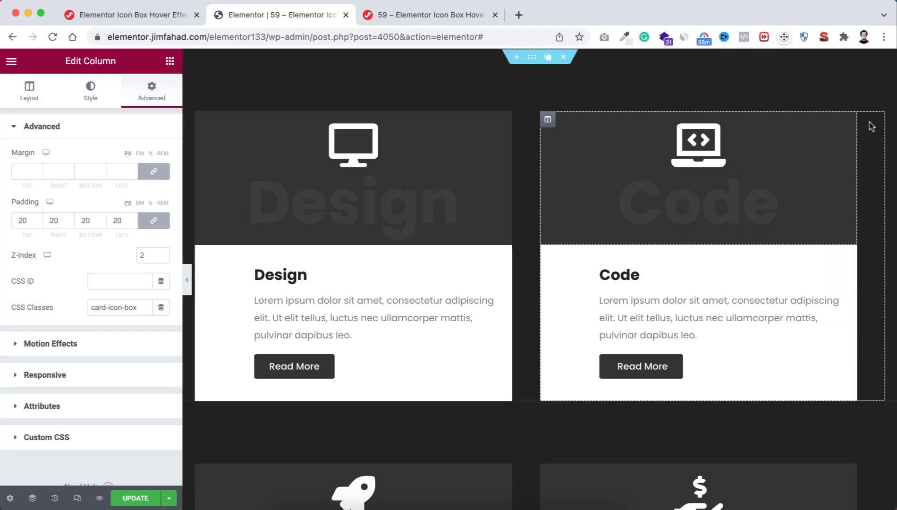
# Copy the Icon Card Hover Effect CSS from the tutorial page into the Design and Code section's custom CSS and preview the hover effect.
pyautogui.click(532, 57)
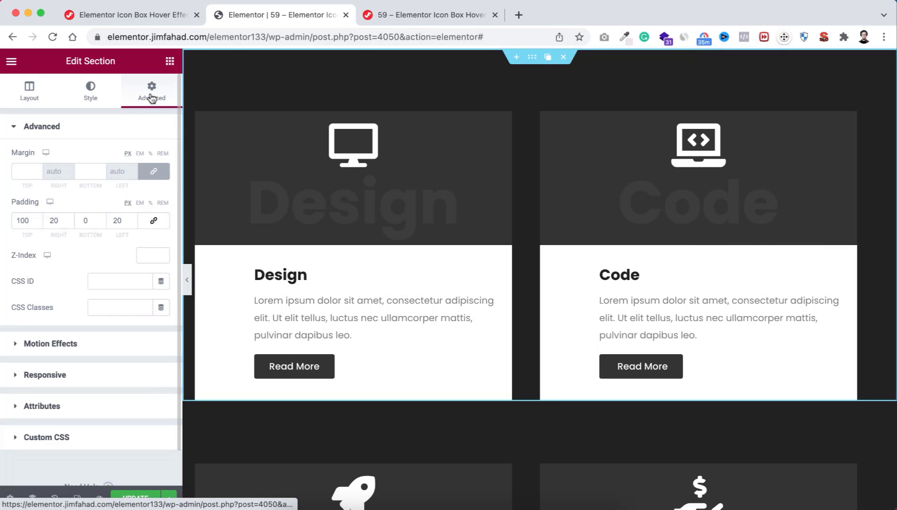
pyautogui.scroll(-2, 115, 356)
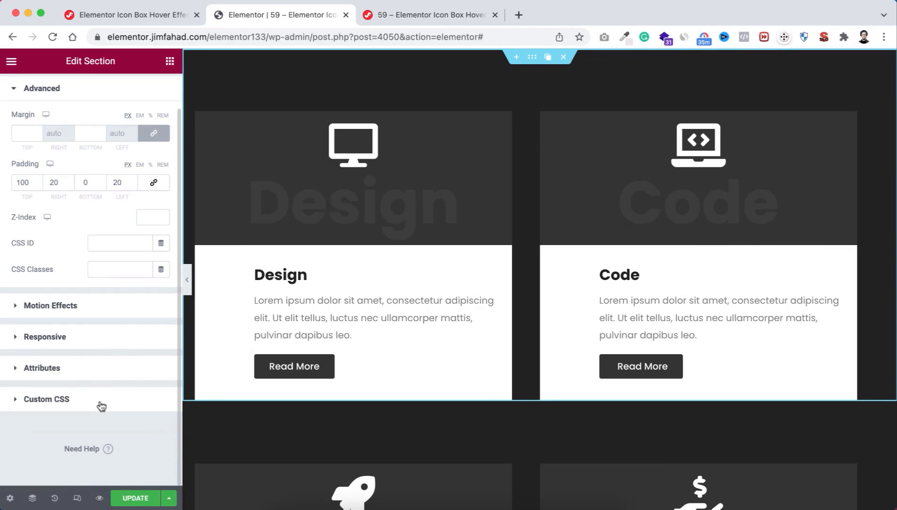
pyautogui.click(97, 402)
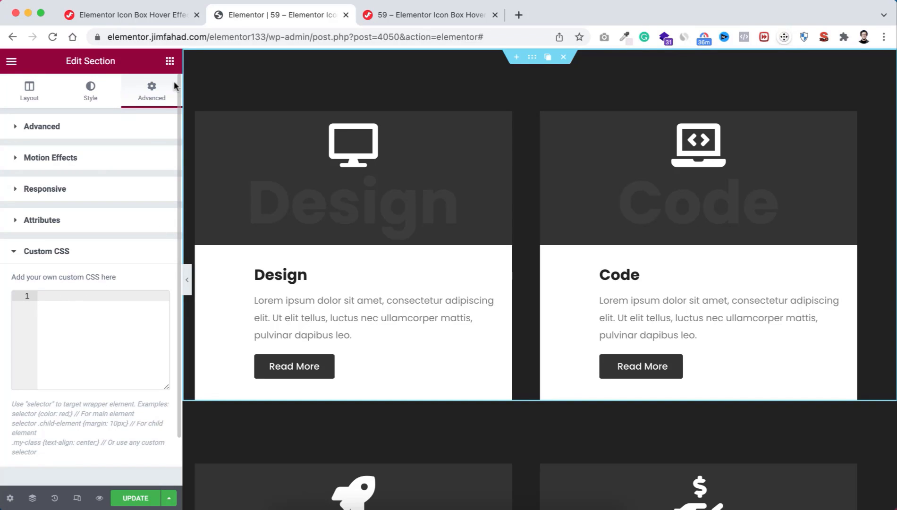
pyautogui.click(118, 15)
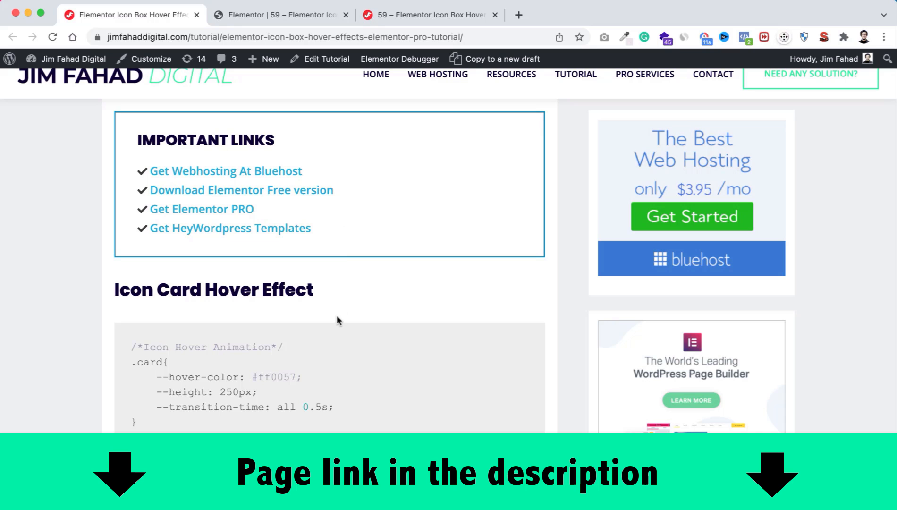
pyautogui.scroll(-5, 318, 366)
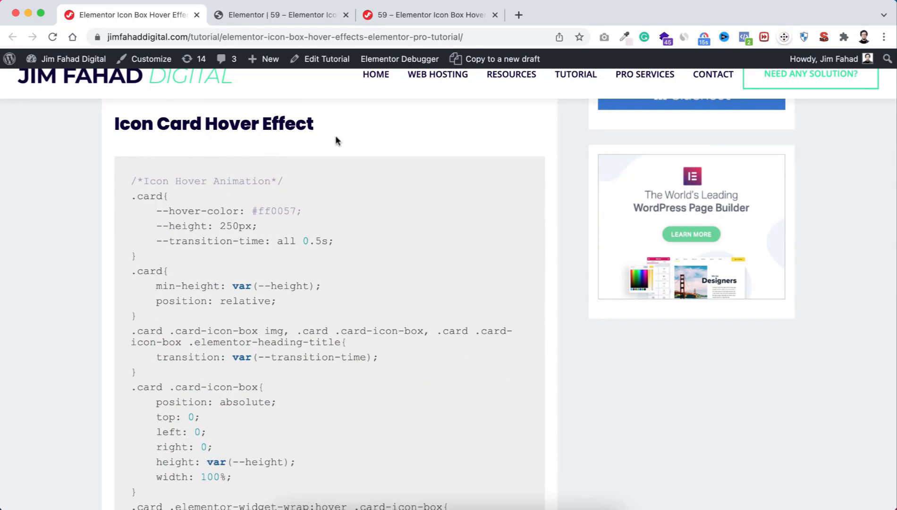
pyautogui.moveTo(133, 180); pyautogui.dragTo(210, 393)
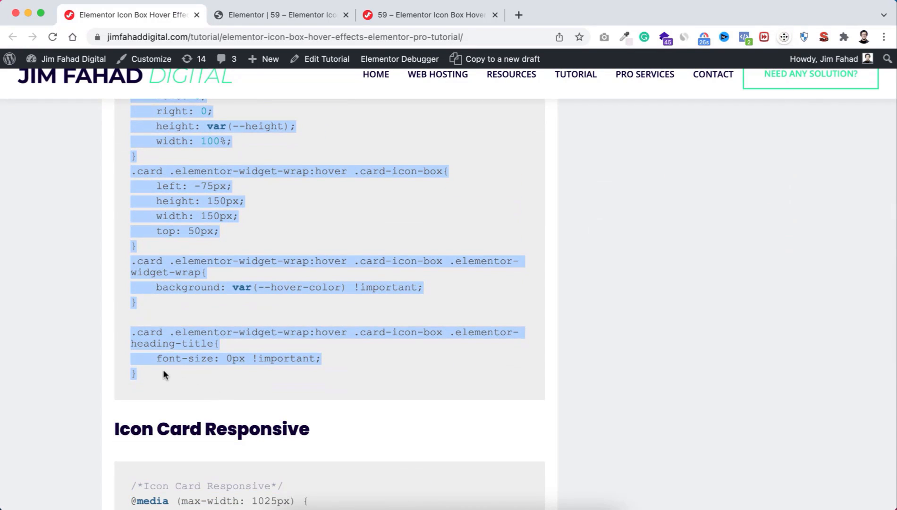
pyautogui.click(267, 15)
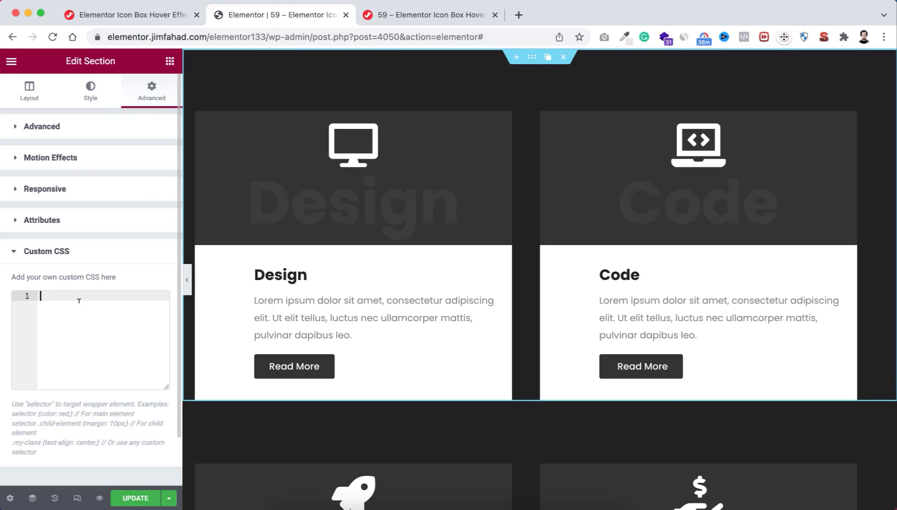
pyautogui.hotkey('ctrl', 'v')
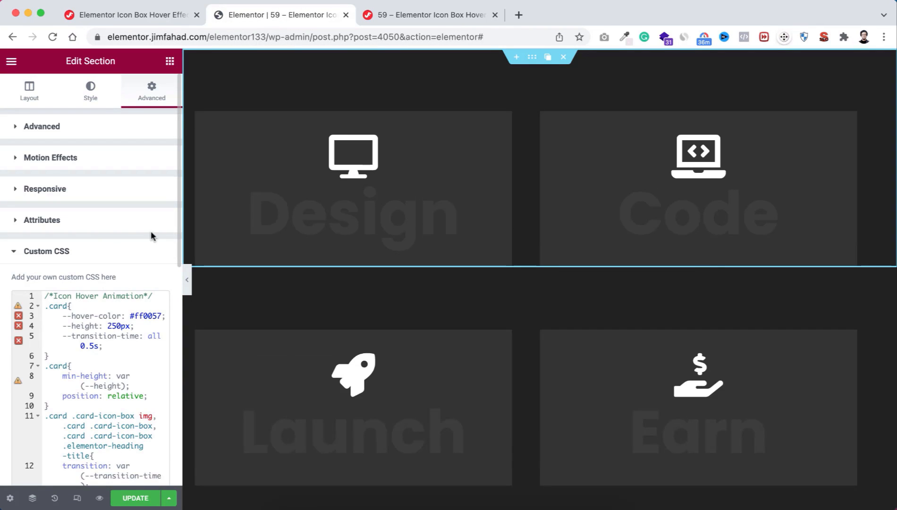
pyautogui.click(187, 283)
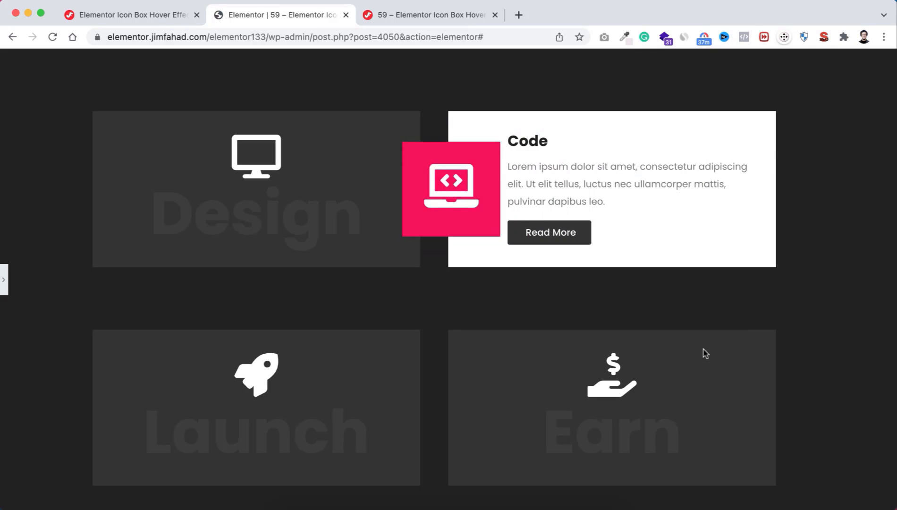
pyautogui.click(5, 279)
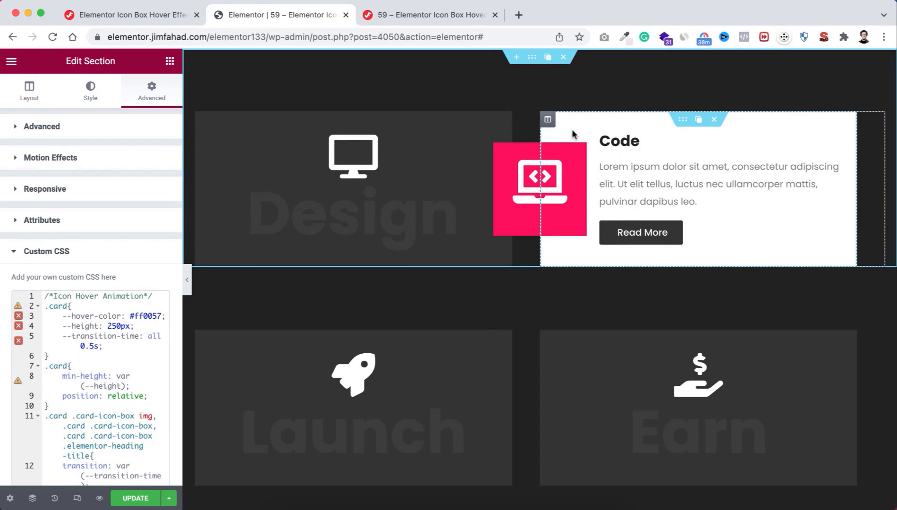
# Set the Code card's outer column desktop margin to 0 px on the right and 45 px on the left.
pyautogui.click(548, 119)
pyautogui.click(152, 92)
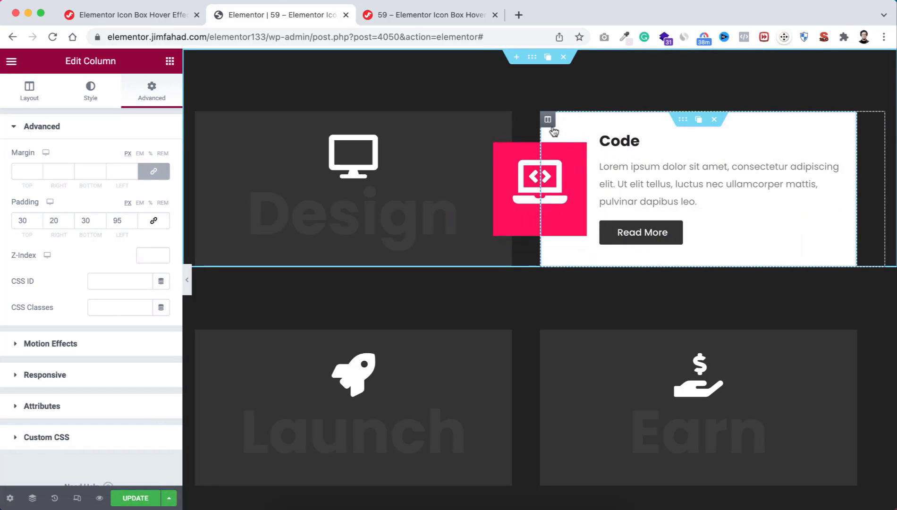
pyautogui.moveTo(549, 121)
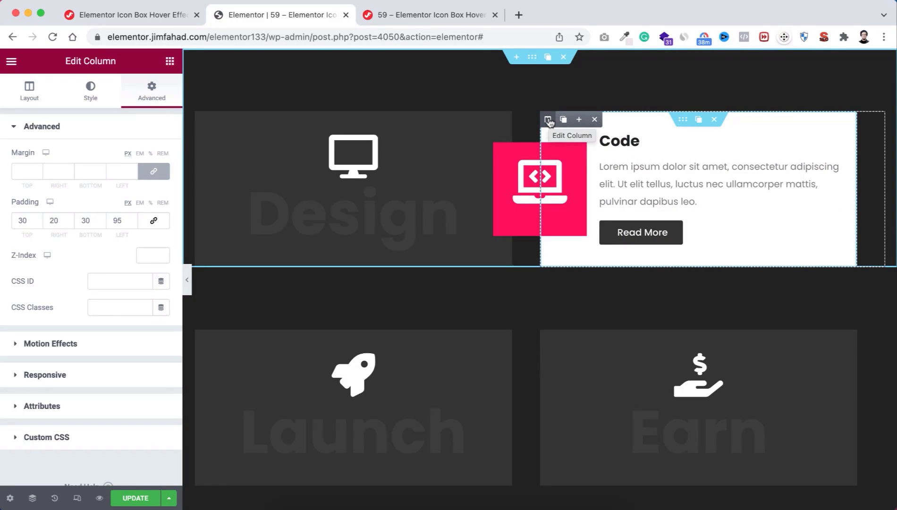
pyautogui.rightClick(549, 122)
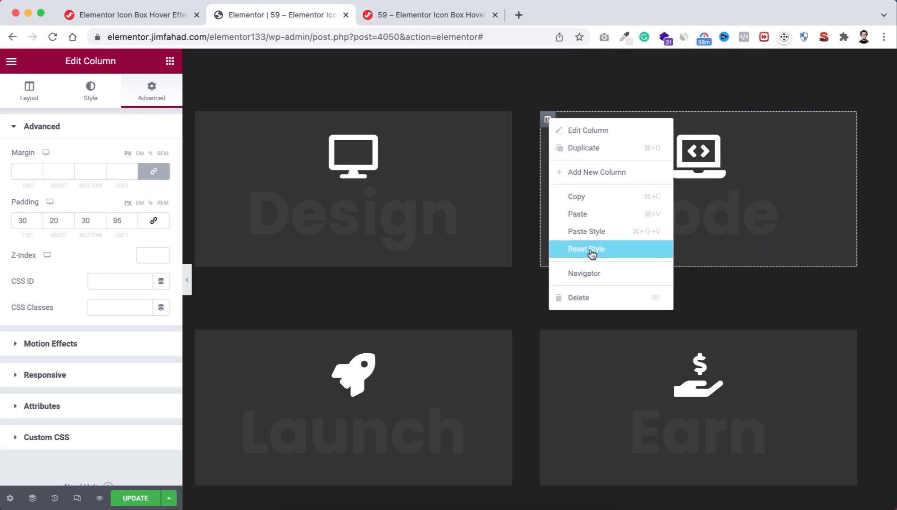
pyautogui.click(594, 273)
pyautogui.scroll(-2, 816, 310)
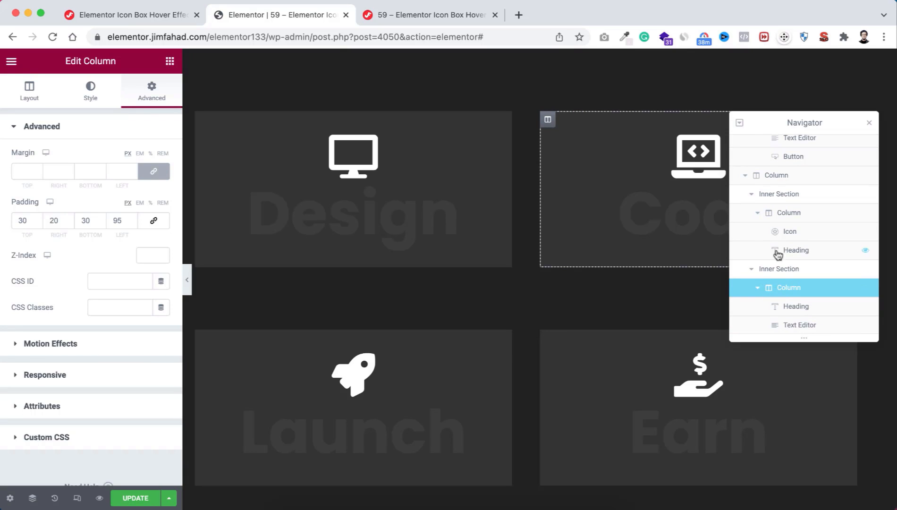
pyautogui.click(775, 177)
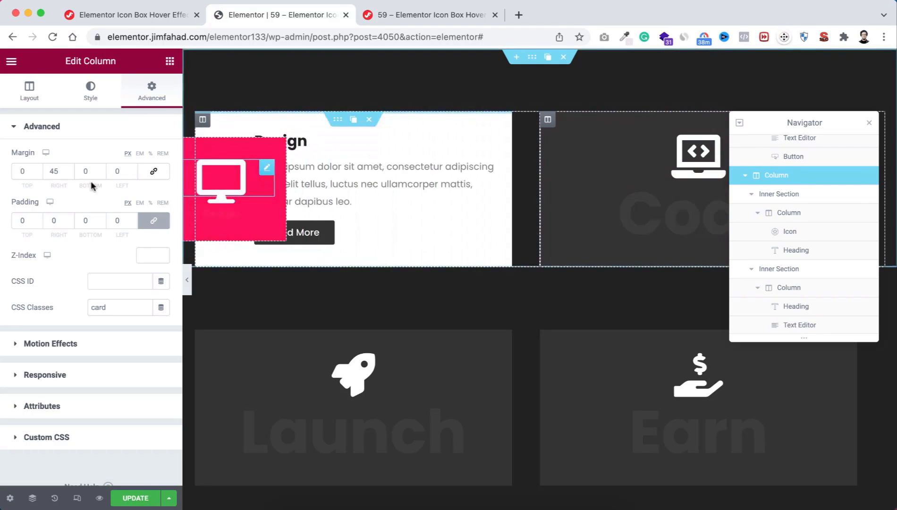
pyautogui.doubleClick(53, 171)
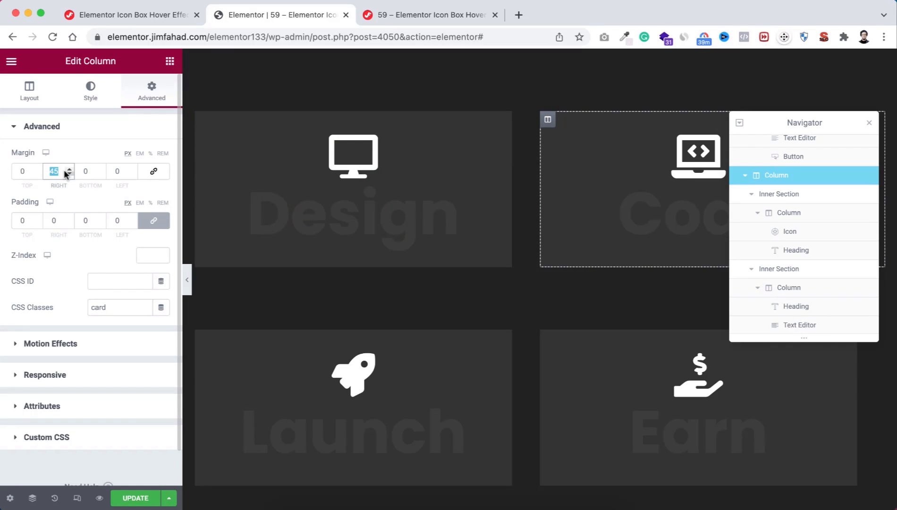
pyautogui.write('0')
pyautogui.doubleClick(124, 171)
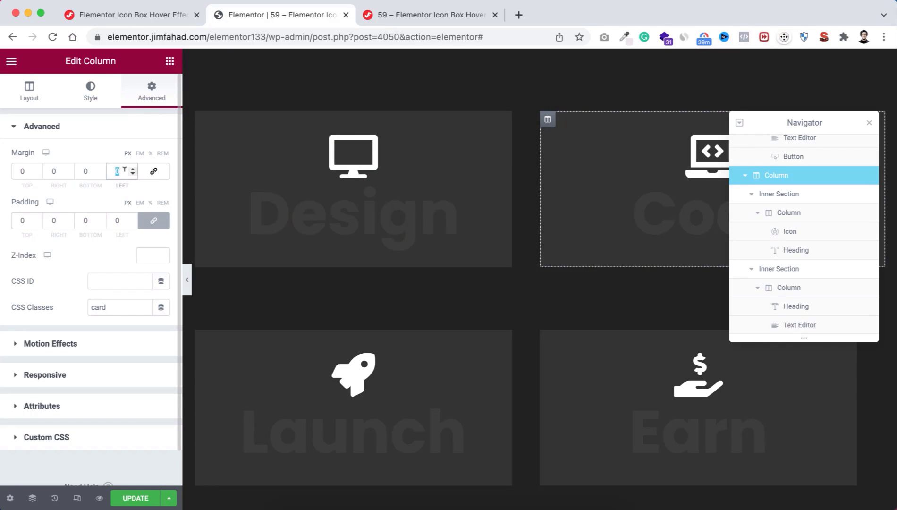
pyautogui.write('45')
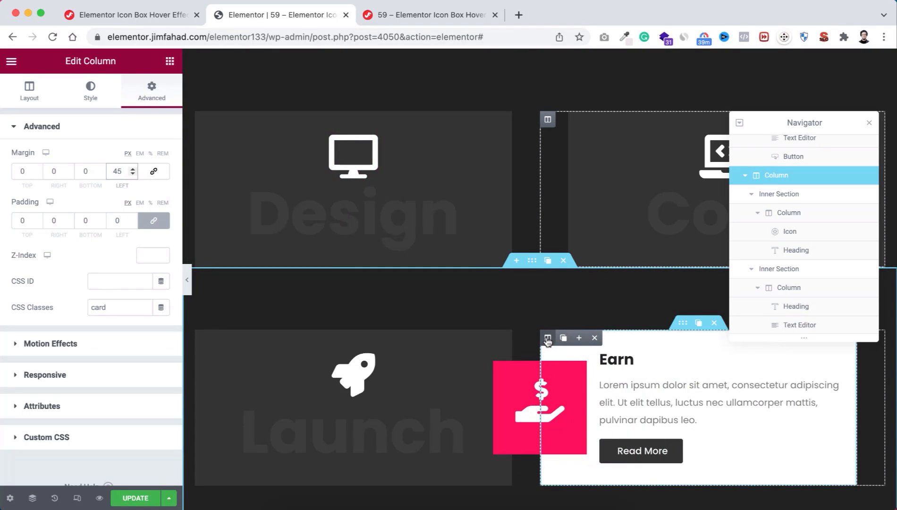
# Set the Earn card's outer column desktop margin to 0 px on the right and 45 px on the left, and close the Navigator.
pyautogui.click(548, 338)
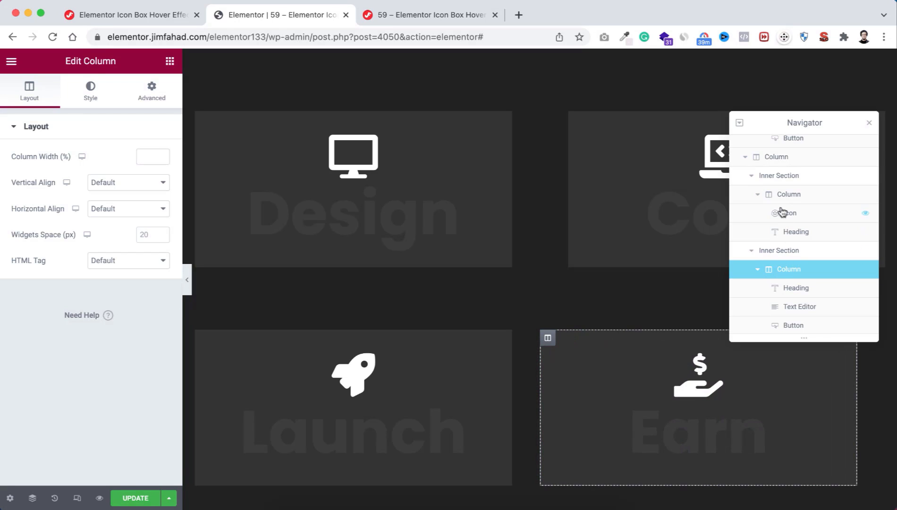
pyautogui.scroll(1, 780, 189)
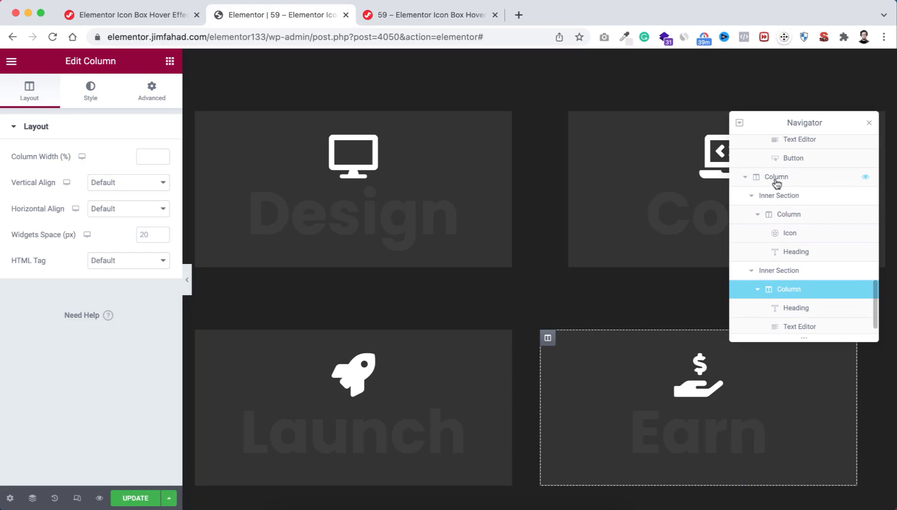
pyautogui.click(776, 178)
pyautogui.click(151, 92)
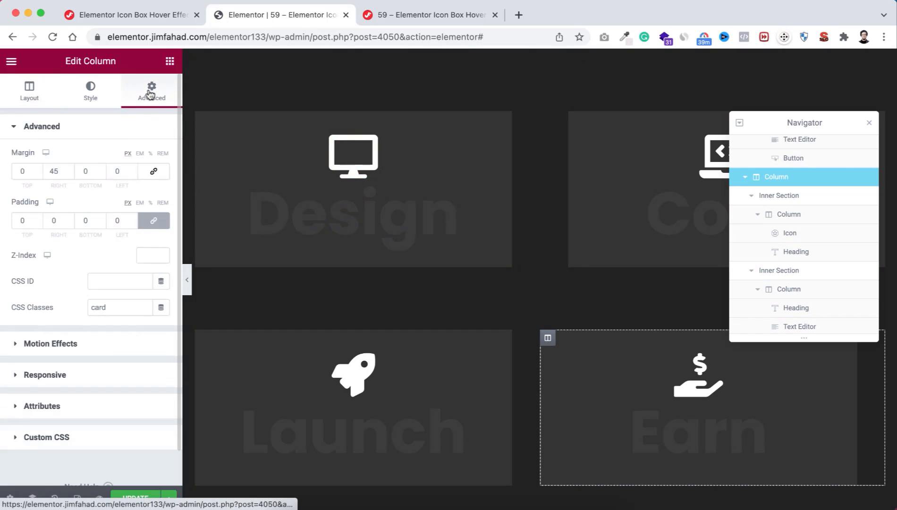
pyautogui.doubleClick(53, 170)
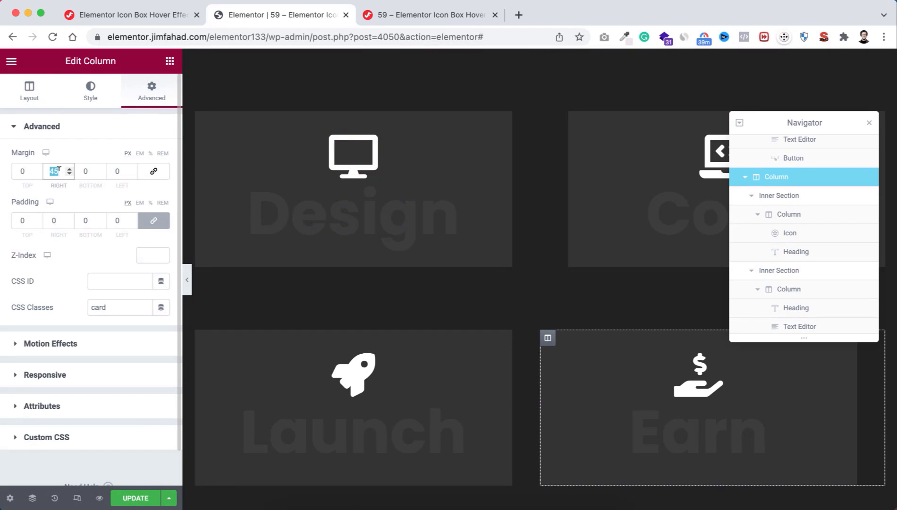
pyautogui.write('0')
pyautogui.doubleClick(117, 171)
pyautogui.write('45')
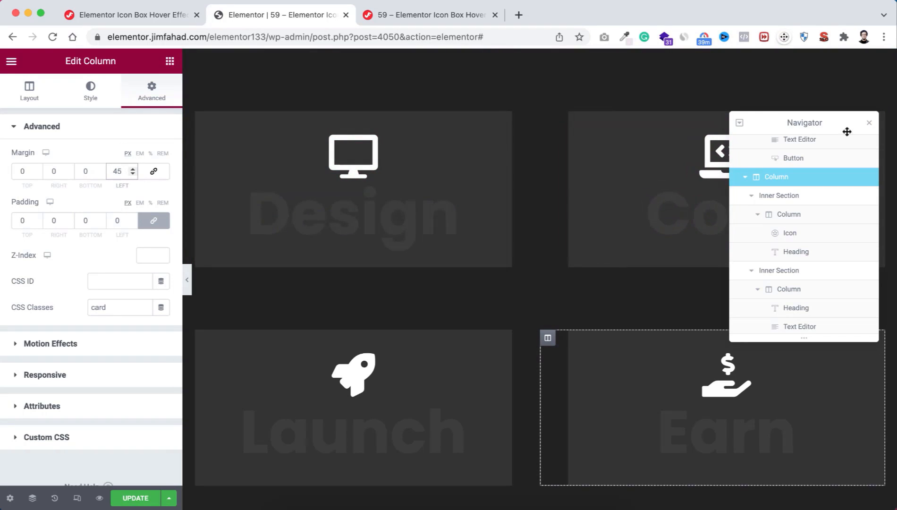
pyautogui.click(870, 125)
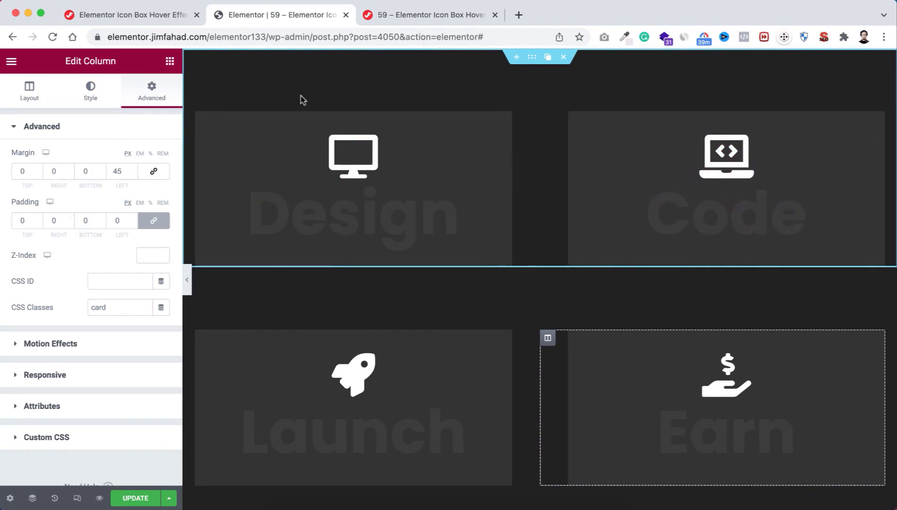
# Hide the editing panel, preview the hover effect on the Design, Code and Launch cards, and show the panel again.
pyautogui.click(189, 280)
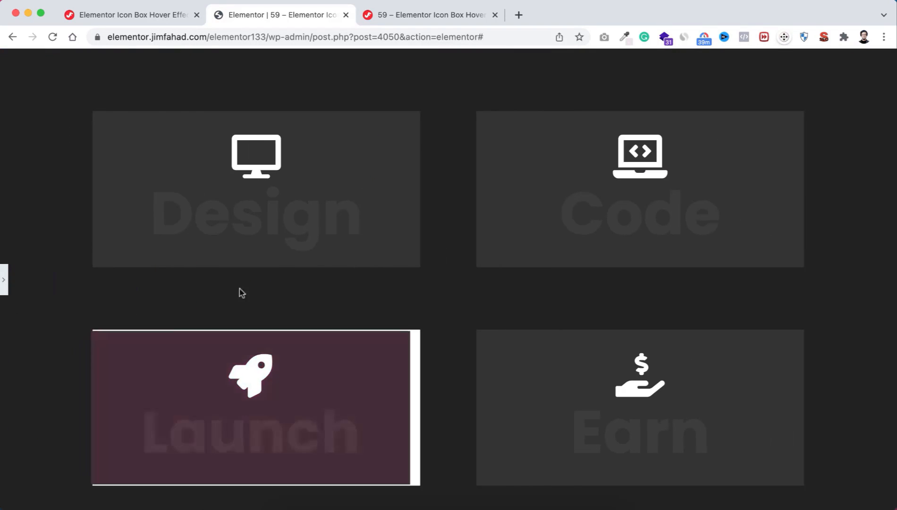
pyautogui.moveTo(319, 204)
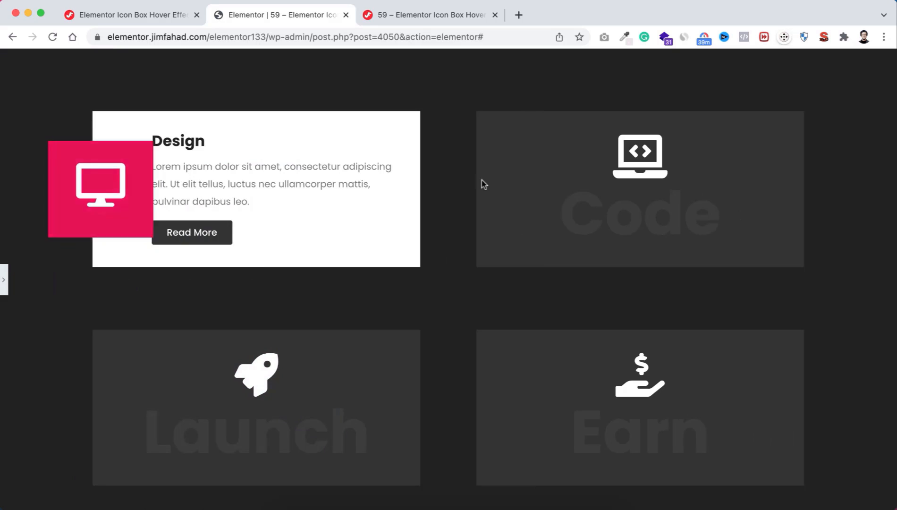
pyautogui.moveTo(592, 177)
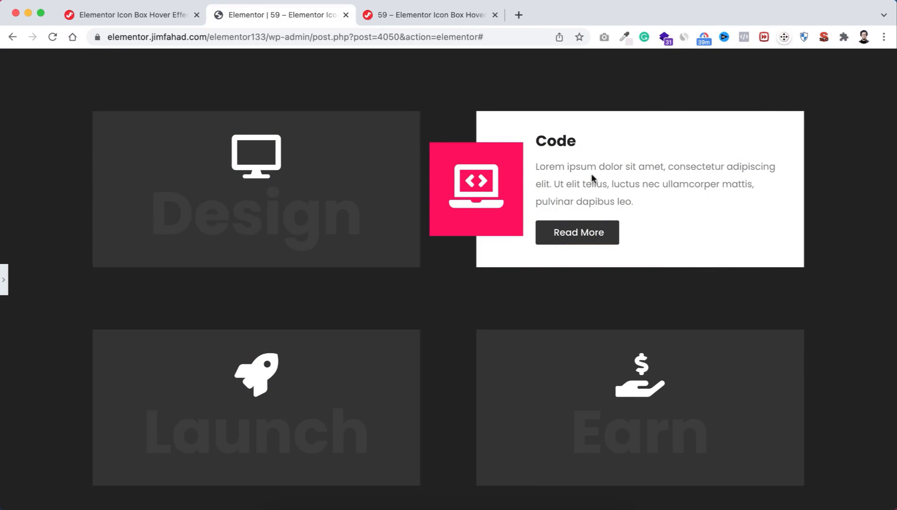
pyautogui.moveTo(285, 386)
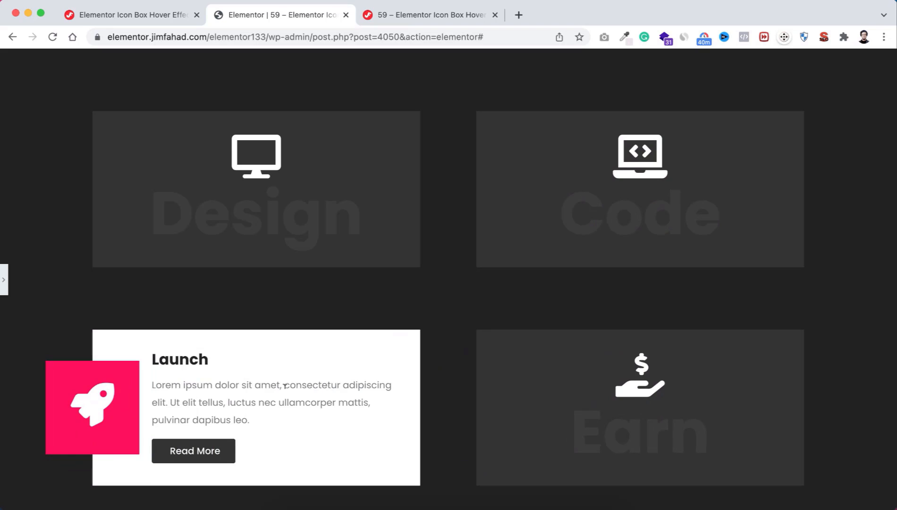
pyautogui.scroll(-1, 285, 386)
pyautogui.click(3, 283)
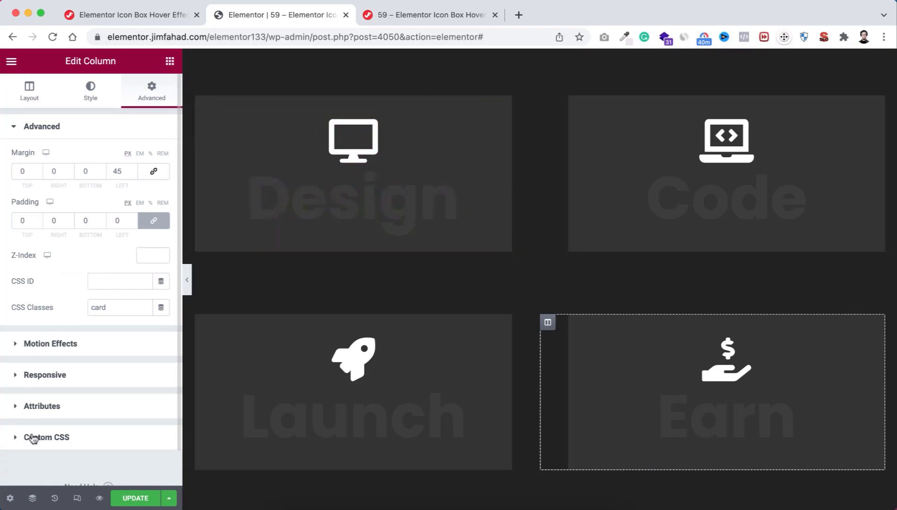
# Check the card layout in the tablet and mobile previews and return to the tablet preview.
pyautogui.click(78, 499)
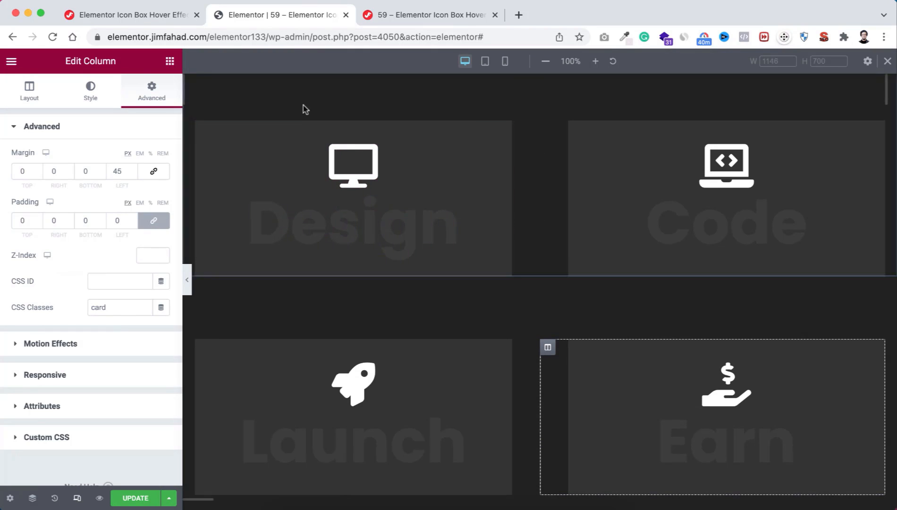
pyautogui.click(486, 61)
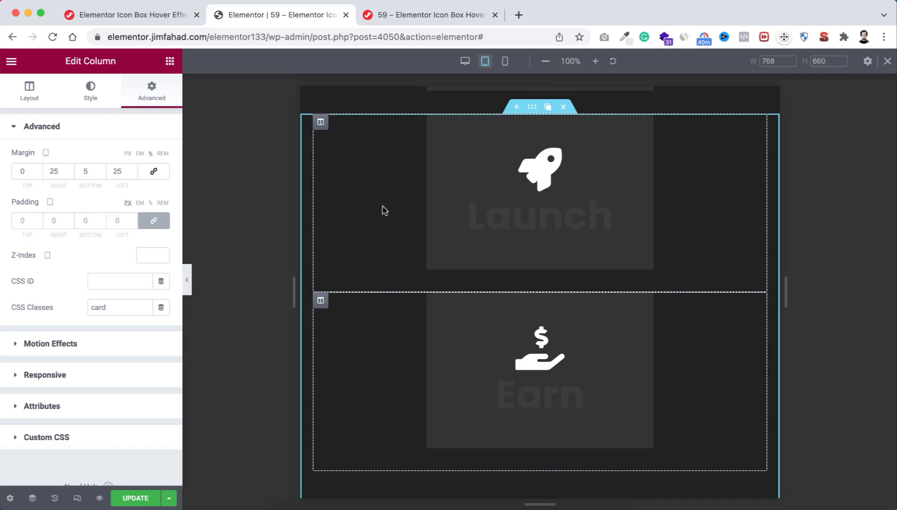
pyautogui.scroll(3, 373, 207)
pyautogui.scroll(3, 375, 210)
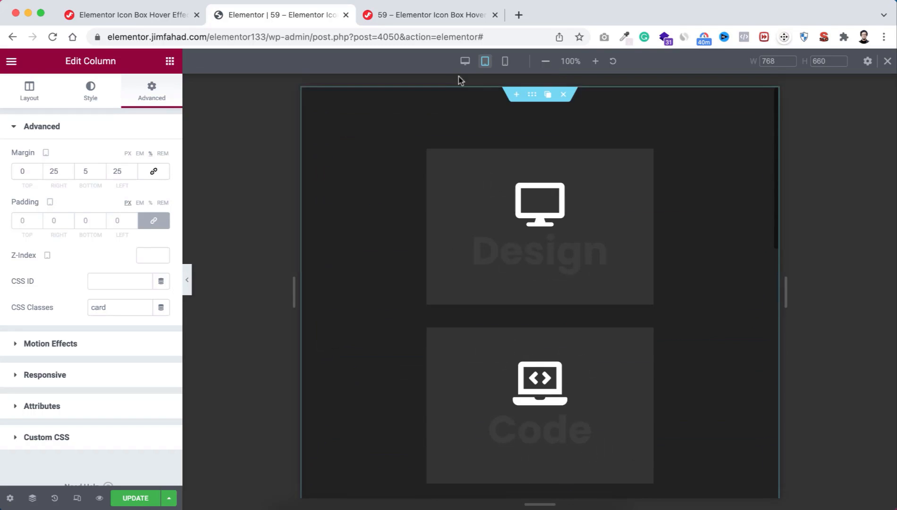
pyautogui.click(505, 61)
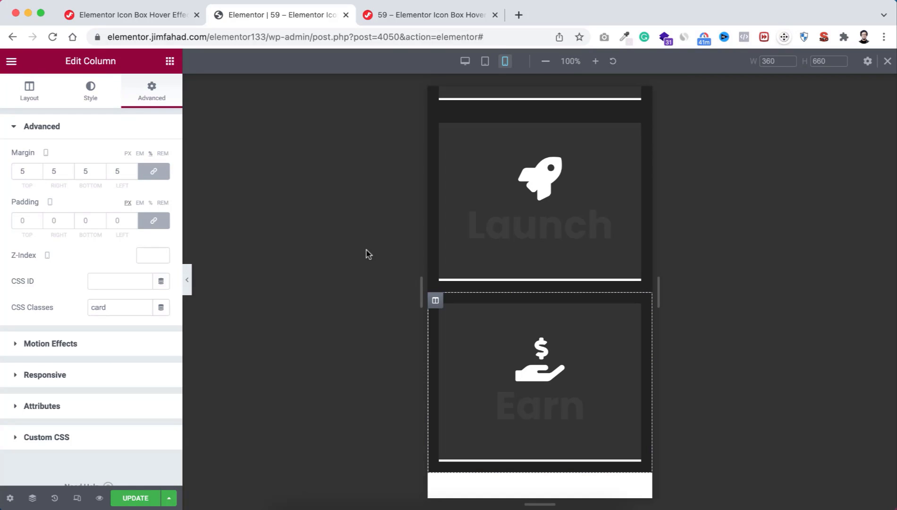
pyautogui.click(486, 62)
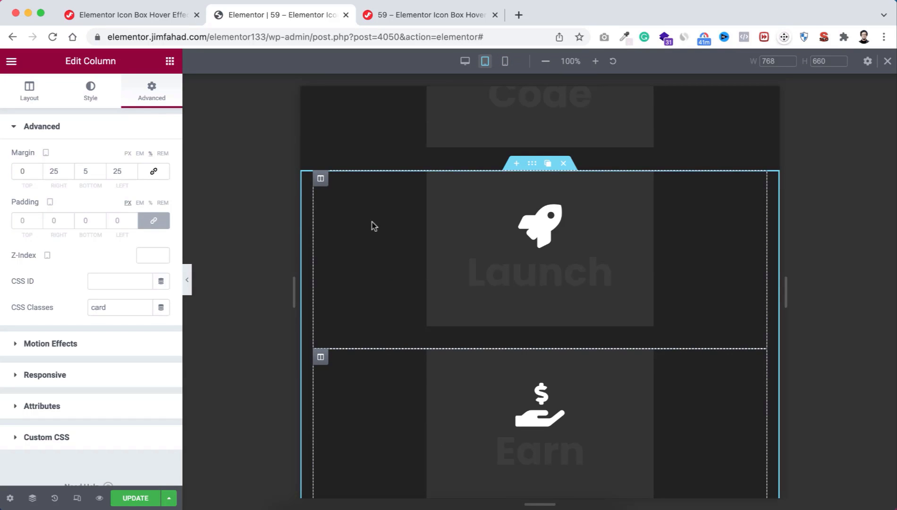
pyautogui.scroll(5, 373, 226)
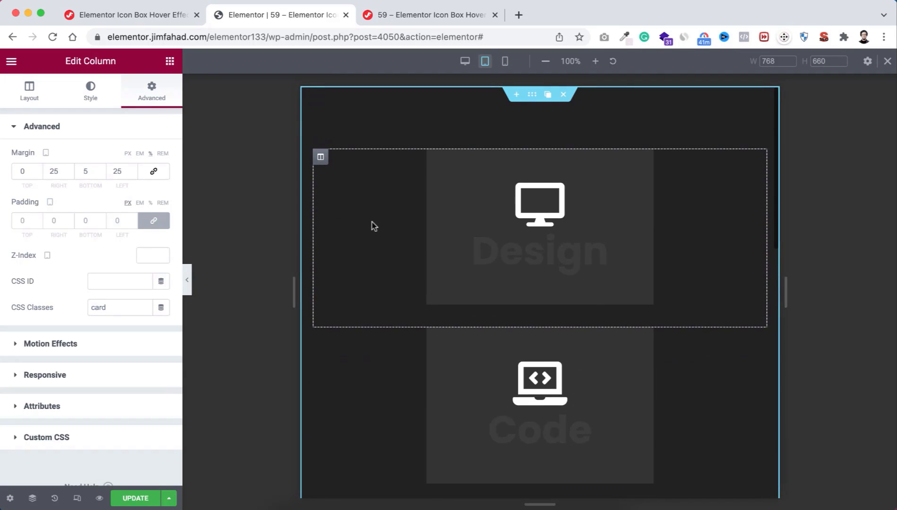
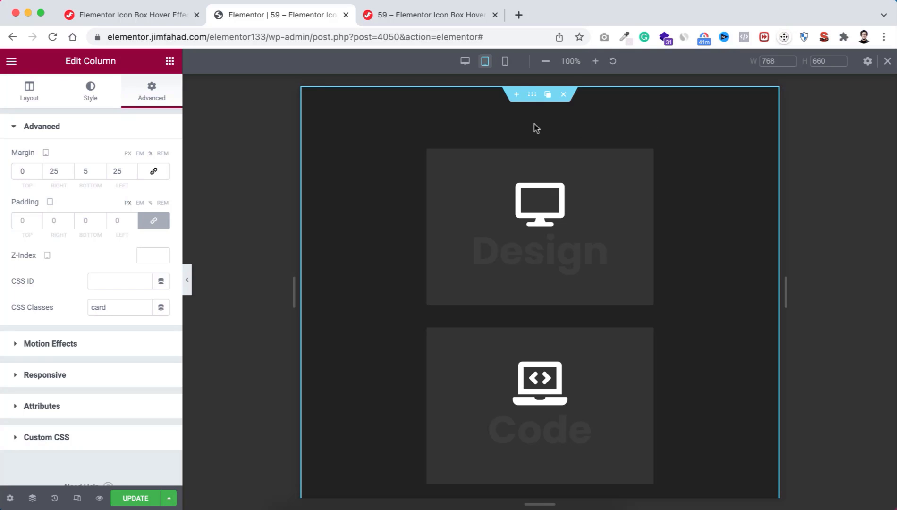
# Open the Design and Code section's custom CSS and add two new lines after the final rule.
pyautogui.click(532, 95)
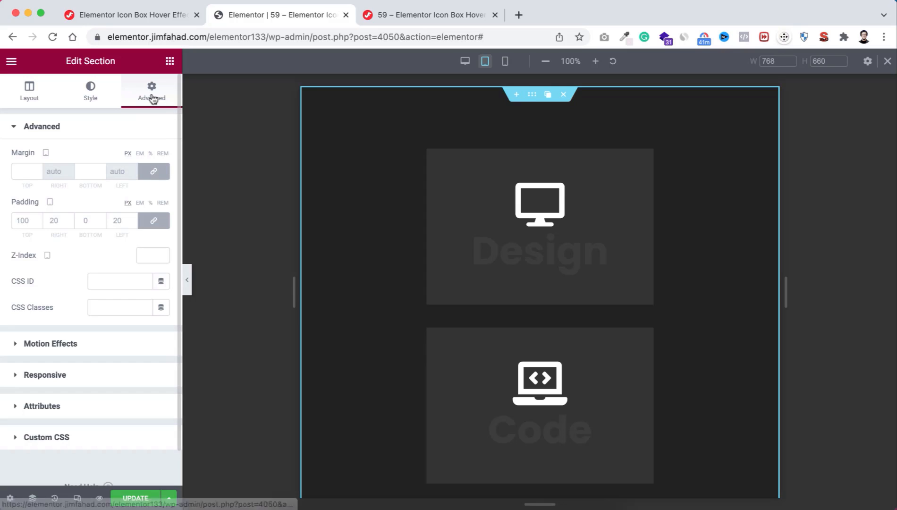
pyautogui.click(82, 435)
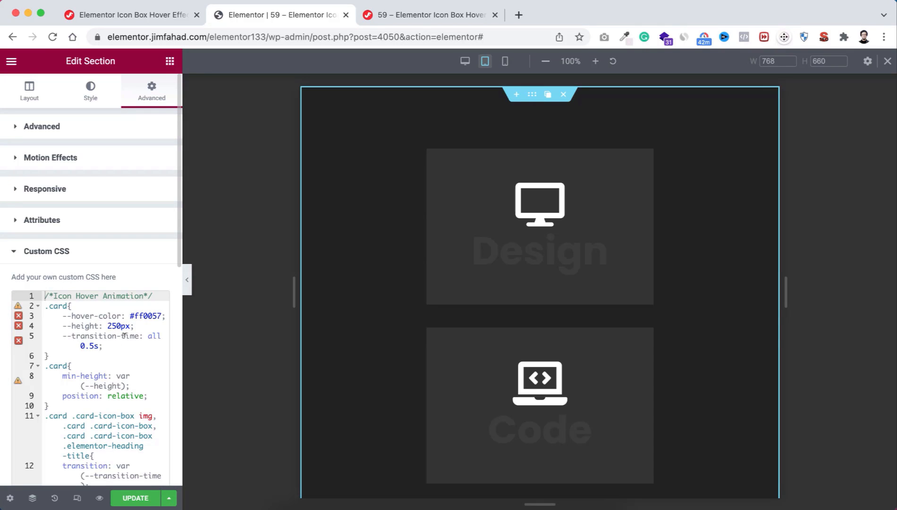
pyautogui.scroll(-10, 114, 384)
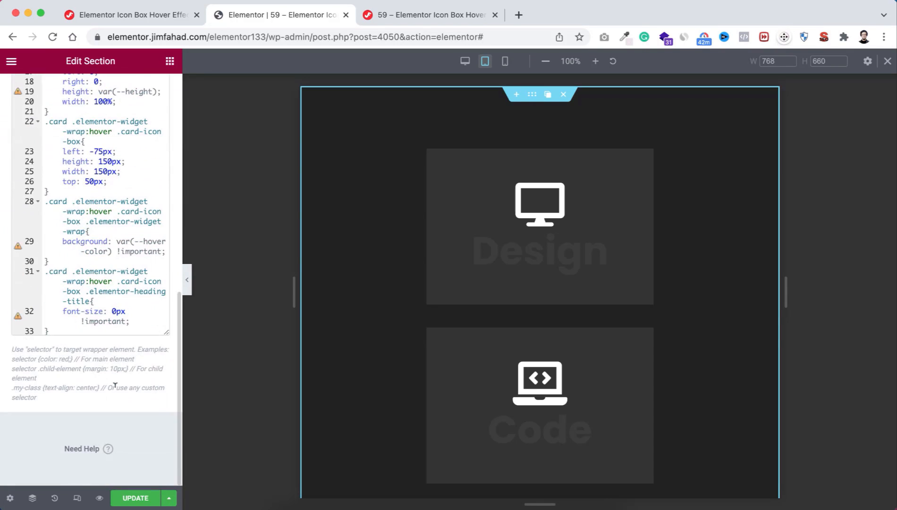
pyautogui.click(62, 329)
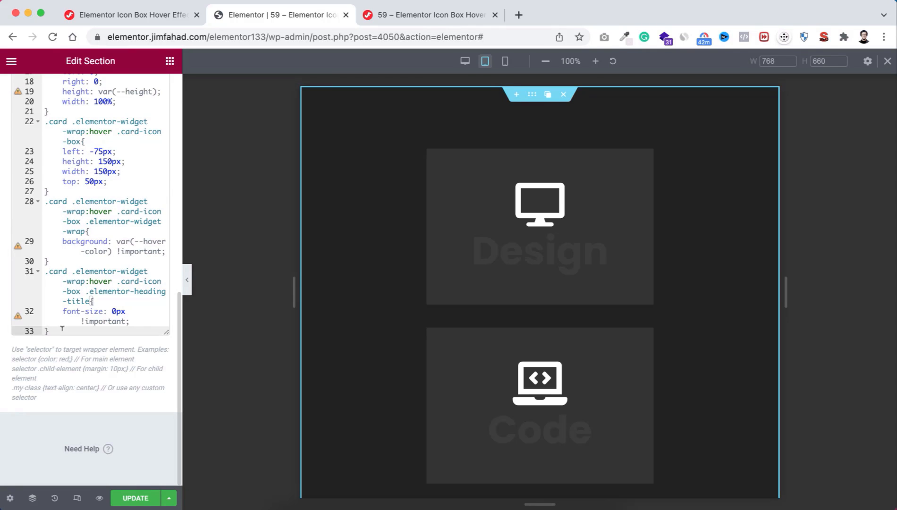
pyautogui.press('Return')
pyautogui.press('Return')
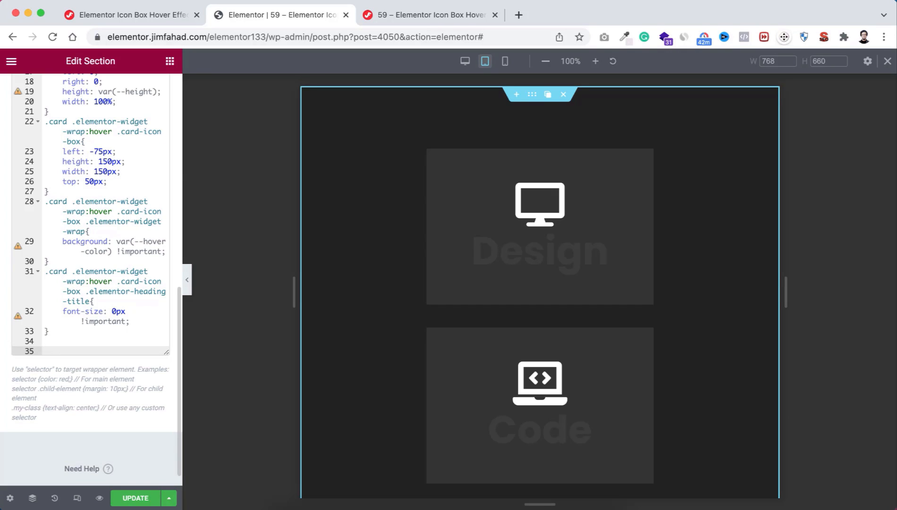
# Copy the Icon Card Responsive CSS from the tutorial page and paste it at the end of the section's custom CSS.
pyautogui.click(158, 14)
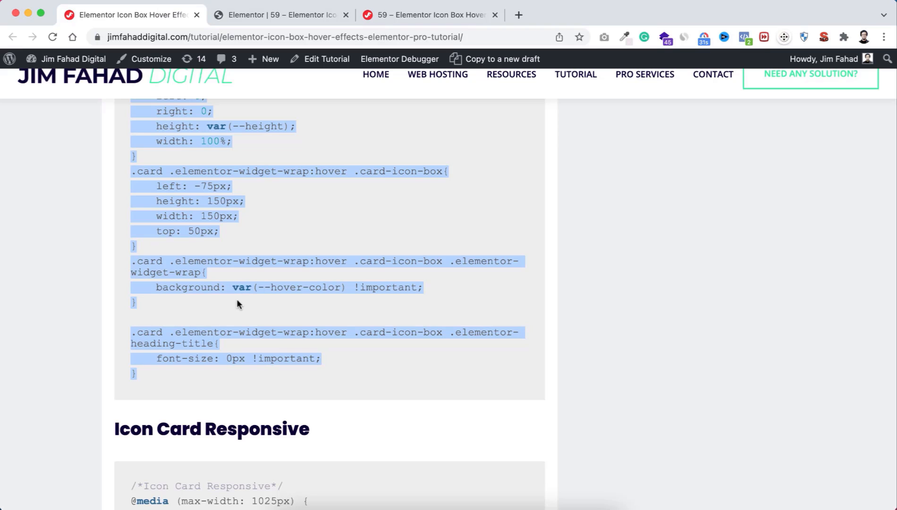
pyautogui.scroll(-5, 238, 297)
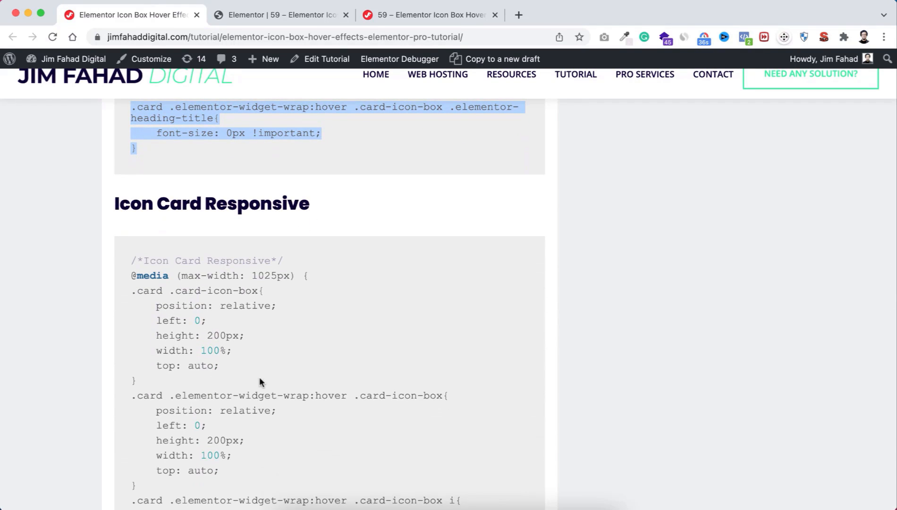
pyautogui.scroll(-2, 259, 377)
pyautogui.moveTo(132, 151); pyautogui.dragTo(183, 499)
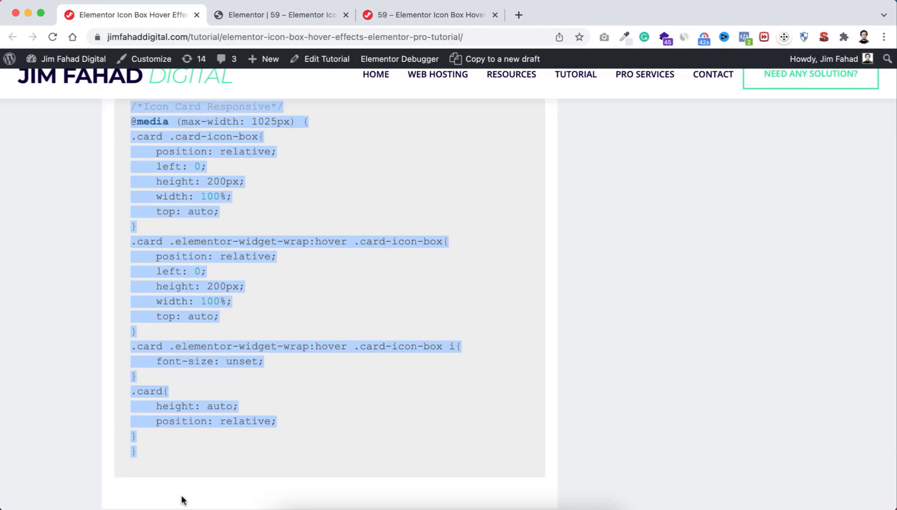
pyautogui.click(284, 16)
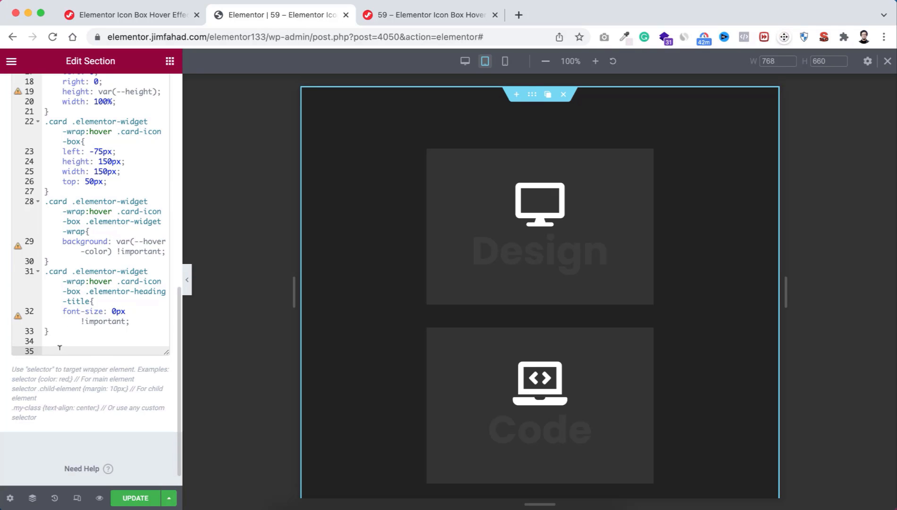
pyautogui.press('super+v')
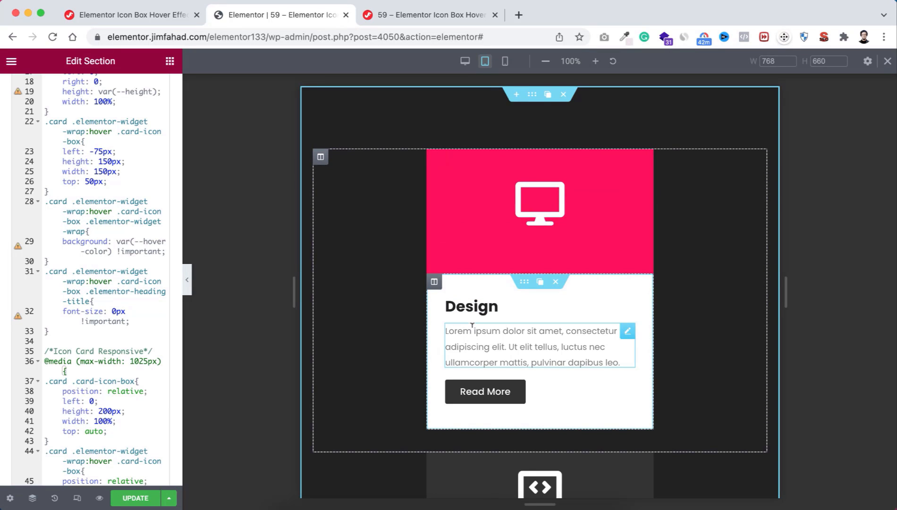
# Examine all the cards with the responsive CSS in the tablet and mobile previews and return to the desktop preview.
pyautogui.scroll(-5, 380, 356)
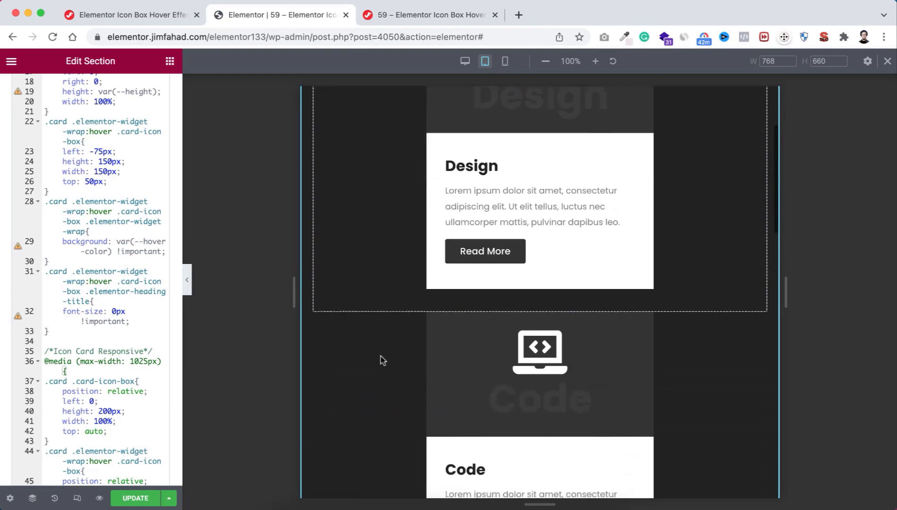
pyautogui.scroll(-5, 381, 356)
pyautogui.scroll(5, 388, 291)
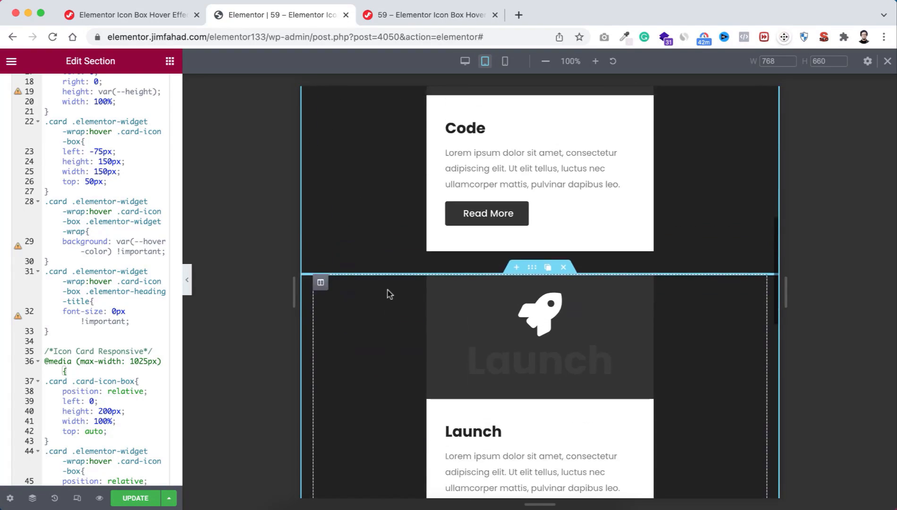
pyautogui.scroll(5, 388, 290)
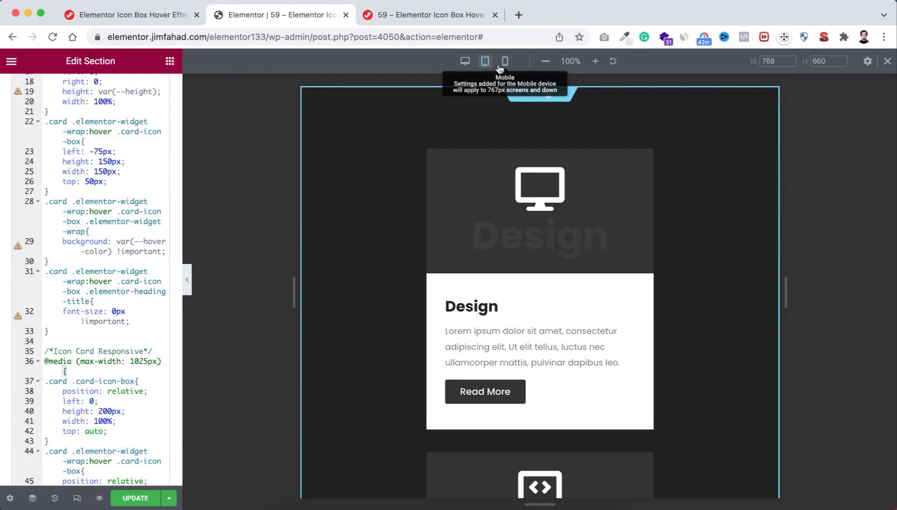
pyautogui.click(505, 64)
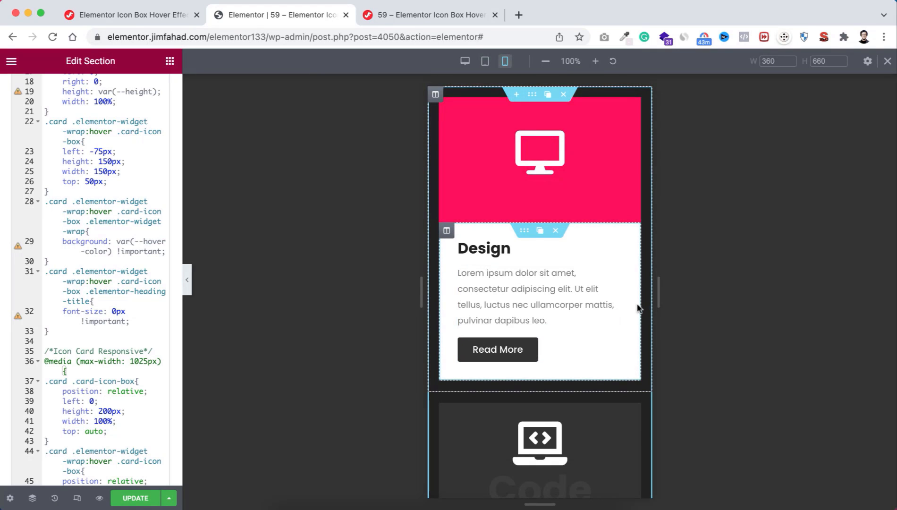
pyautogui.scroll(-2, 642, 336)
pyautogui.scroll(-6, 642, 336)
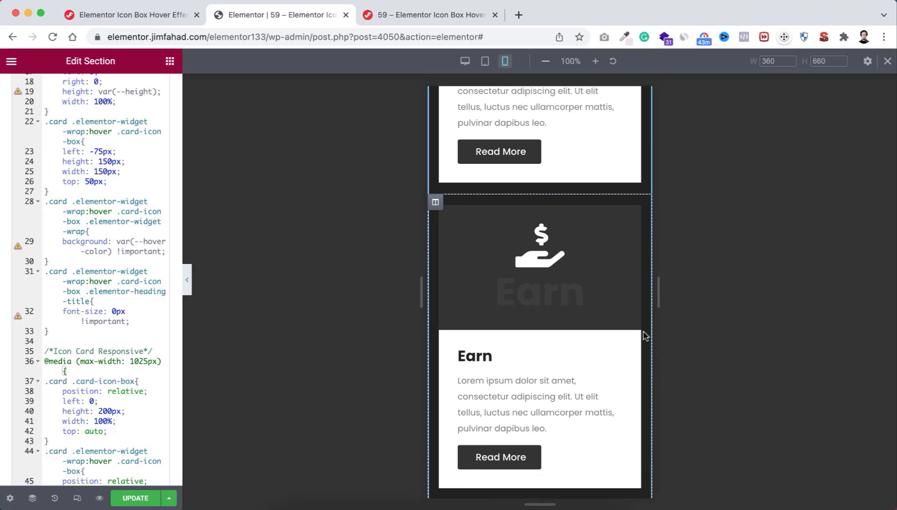
pyautogui.scroll(-8, 646, 300)
pyautogui.scroll(5, 647, 300)
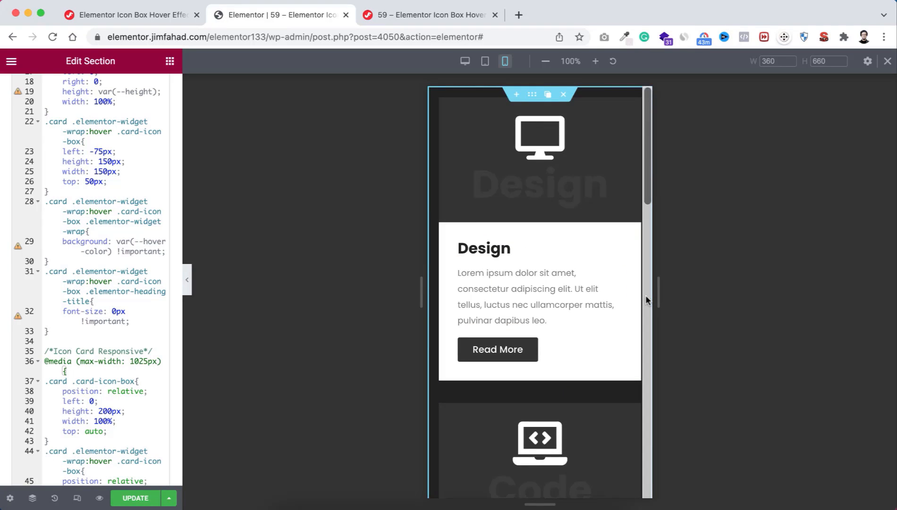
pyautogui.click(486, 62)
pyautogui.click(464, 64)
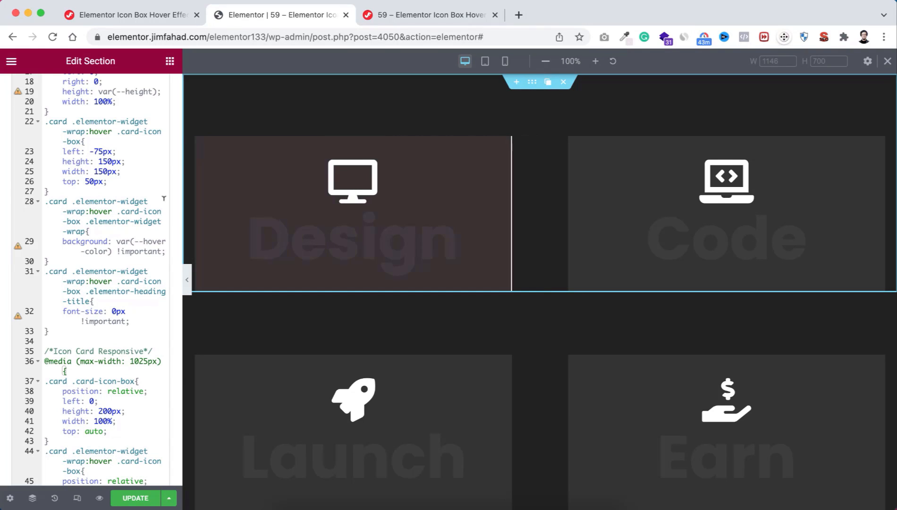
# Examine the four cards and their hover effect at full width with the editing panel hidden, and bring the panel back.
pyautogui.click(188, 279)
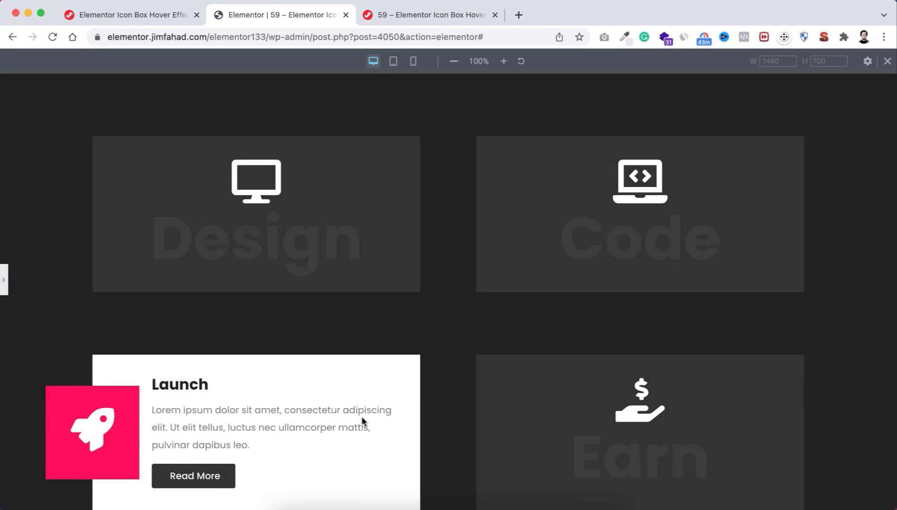
pyautogui.scroll(-1, 363, 420)
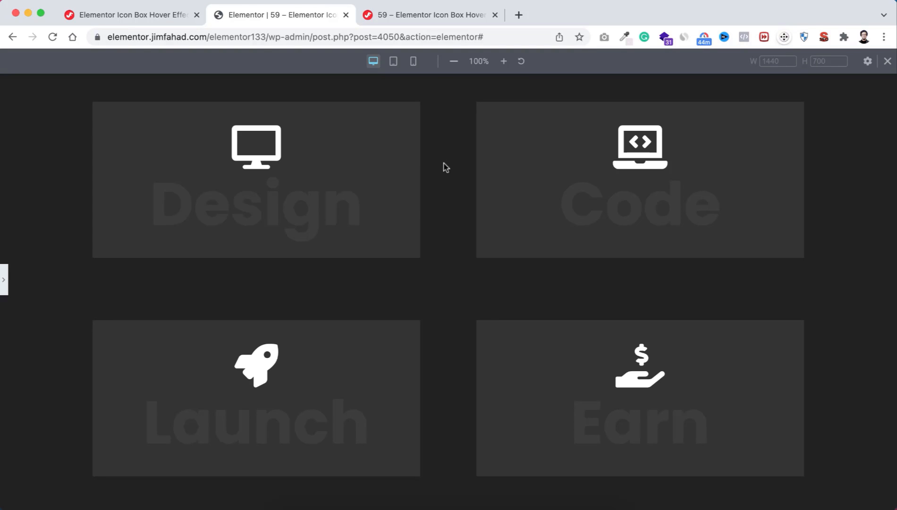
pyautogui.moveTo(292, 188)
pyautogui.click(4, 281)
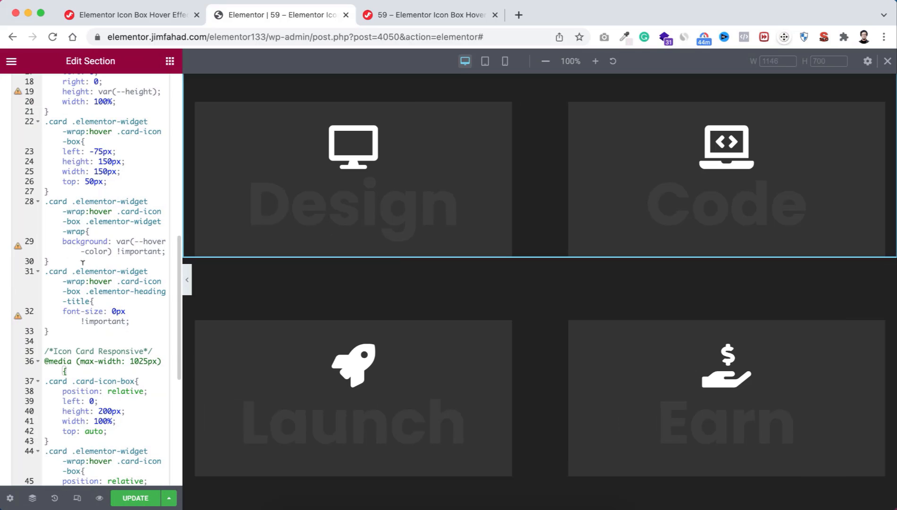
# Copy the --hover-color value in the section's custom CSS and replace it with green.
pyautogui.scroll(-5, 116, 340)
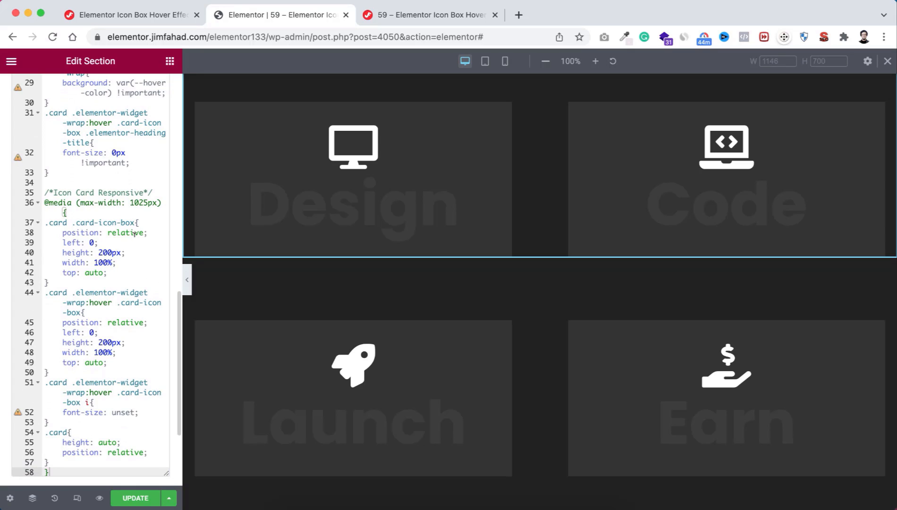
pyautogui.scroll(15, 134, 234)
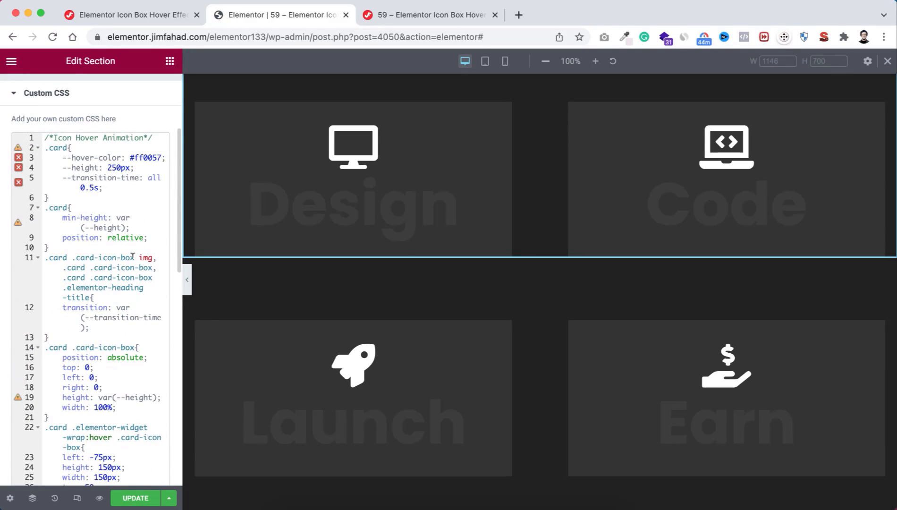
pyautogui.scroll(3, 132, 256)
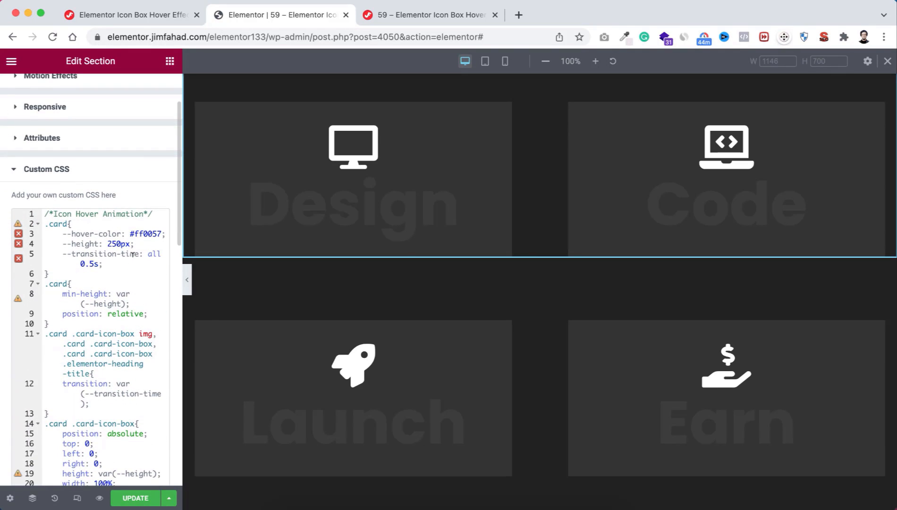
pyautogui.scroll(-8, 133, 254)
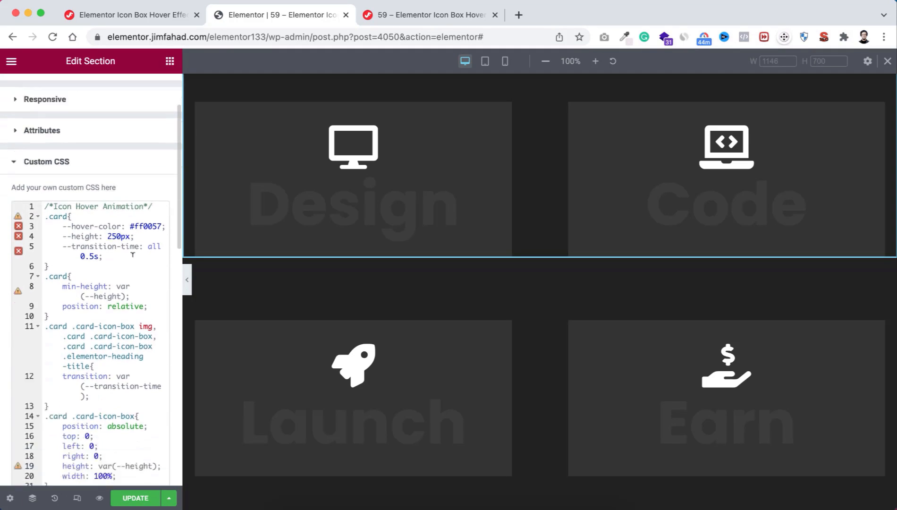
pyautogui.scroll(1, 115, 248)
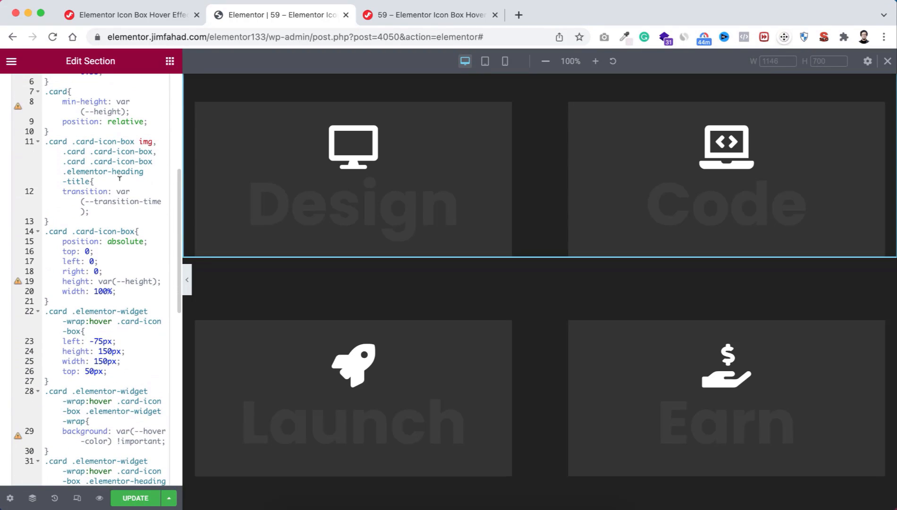
pyautogui.scroll(10, 120, 178)
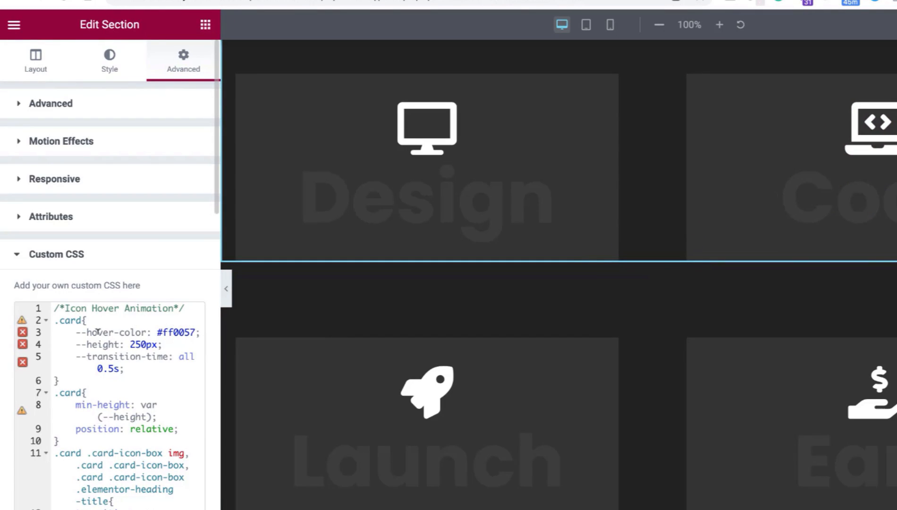
pyautogui.doubleClick(177, 332)
pyautogui.hotkey('ctrl', 'c')
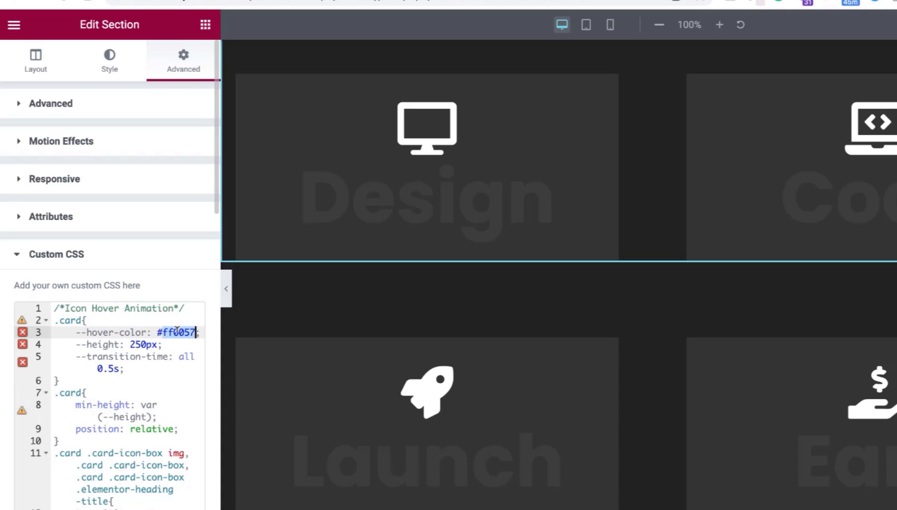
pyautogui.press('BackSpace')
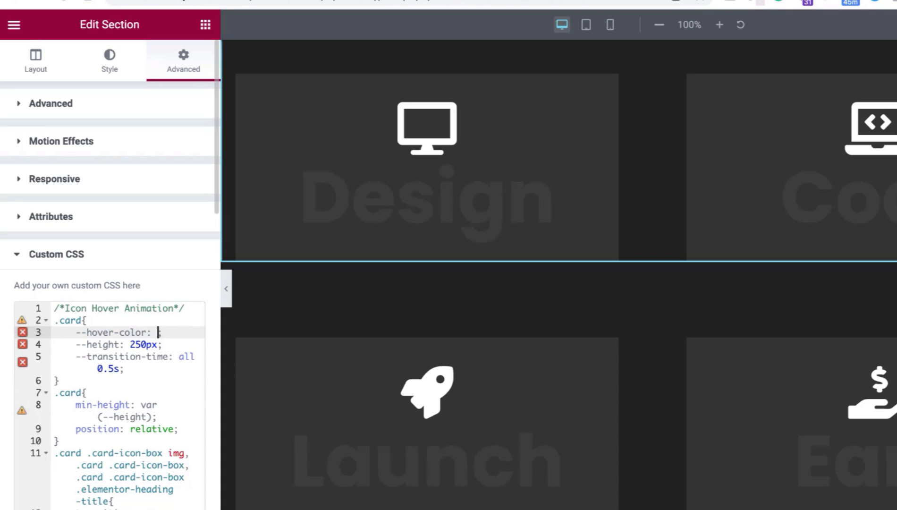
pyautogui.write('green')
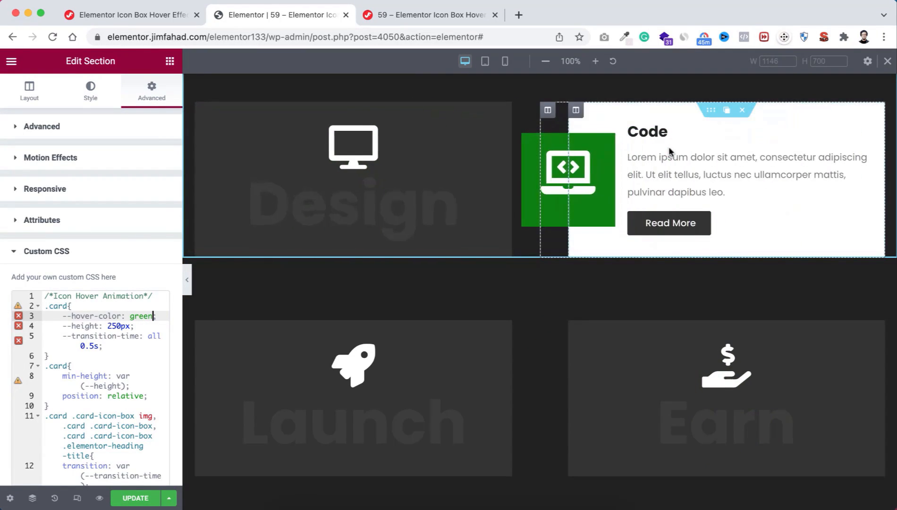
# Restore the --hover-color value in the custom CSS to #ff0057.
pyautogui.press('BackSpace')
pyautogui.press('BackSpace')
pyautogui.press('BackSpace')
pyautogui.press('BackSpace')
pyautogui.press('BackSpace')
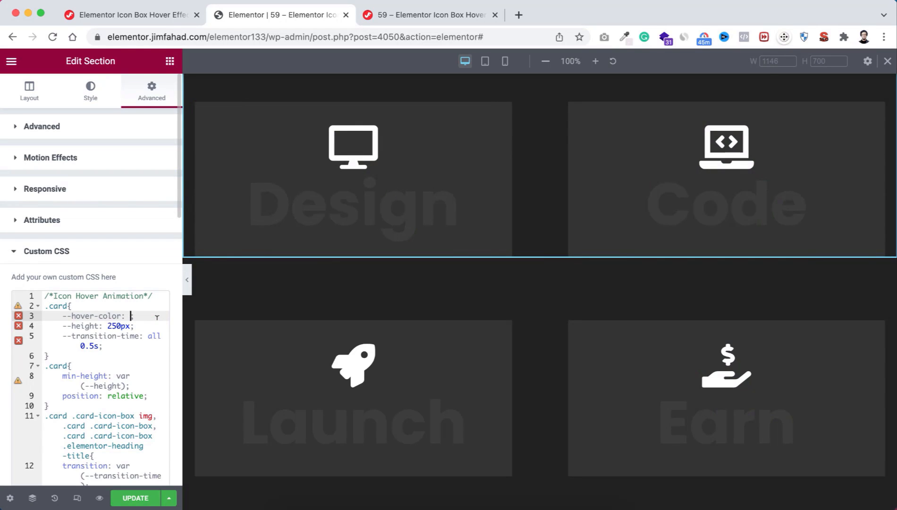
pyautogui.hotkey('ctrl', 'v')
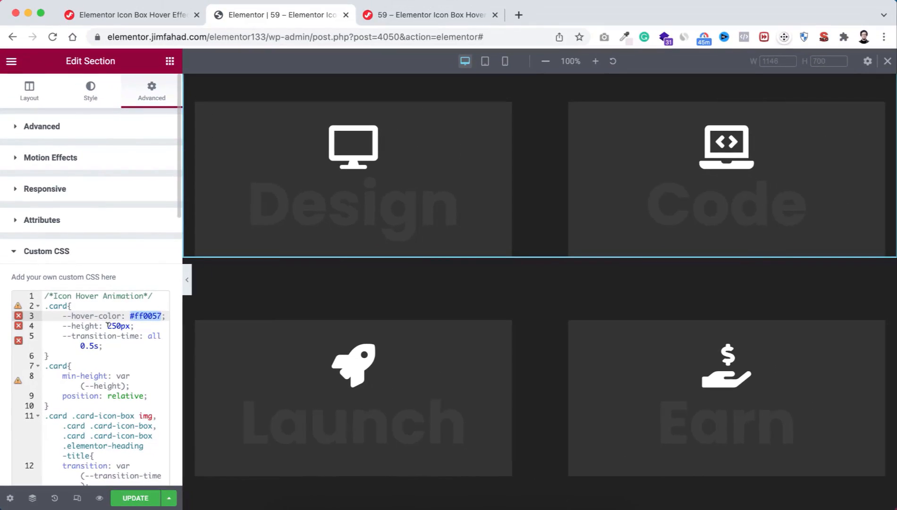
# Try a --height of 350px in the .card rule of the custom CSS and return it to 250px.
pyautogui.click(134, 280)
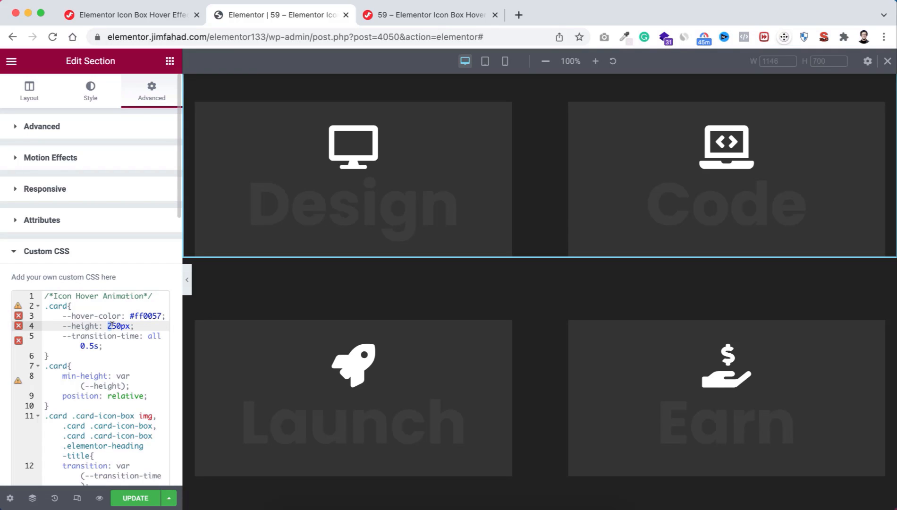
pyautogui.write('3')
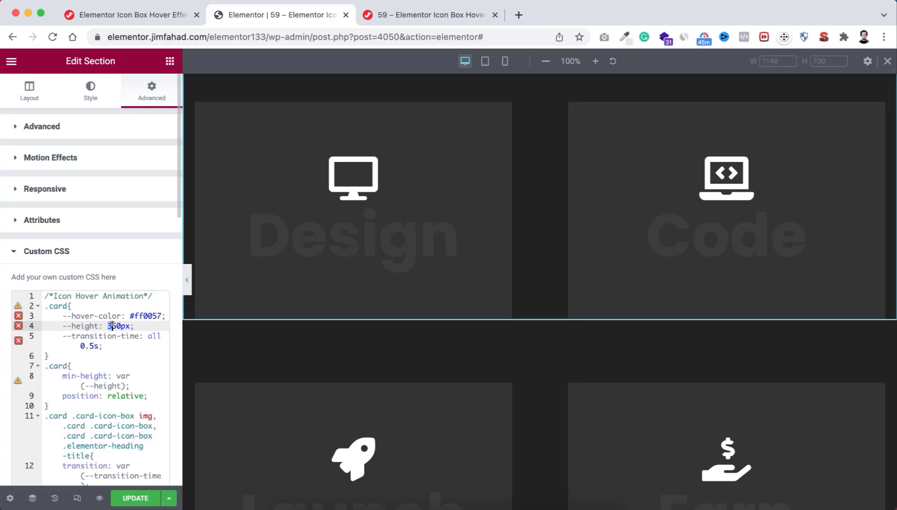
pyautogui.write('2')
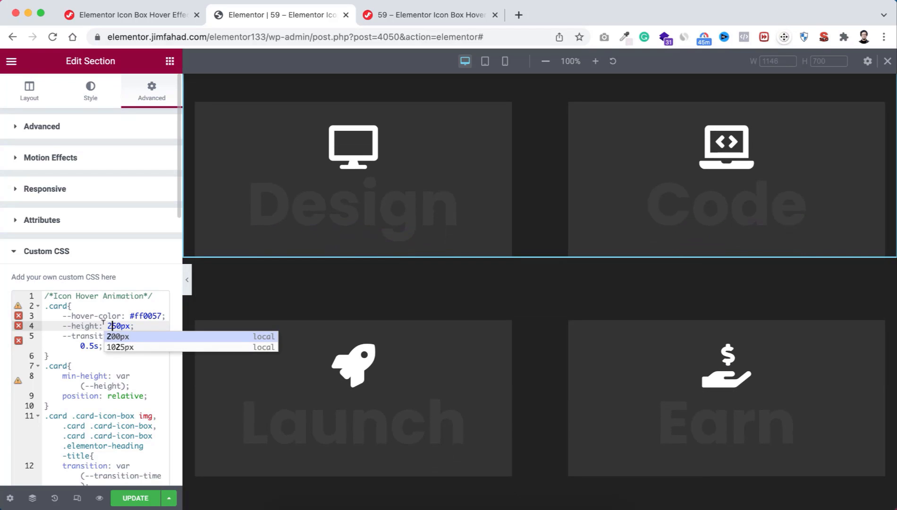
# Try a --transition-time of 1s in the .card rule and set it back to 0.5s.
pyautogui.click(85, 333)
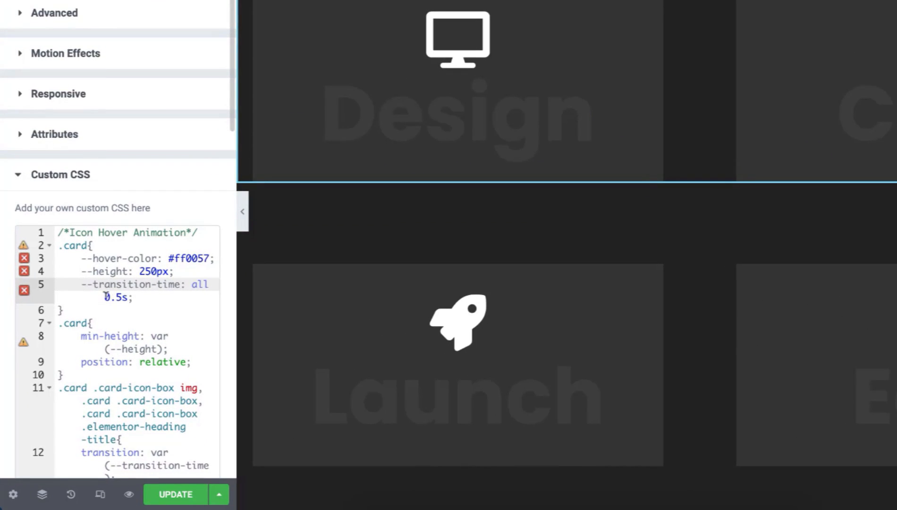
pyautogui.click(80, 345)
pyautogui.moveTo(105, 296); pyautogui.dragTo(122, 297)
pyautogui.write('1')
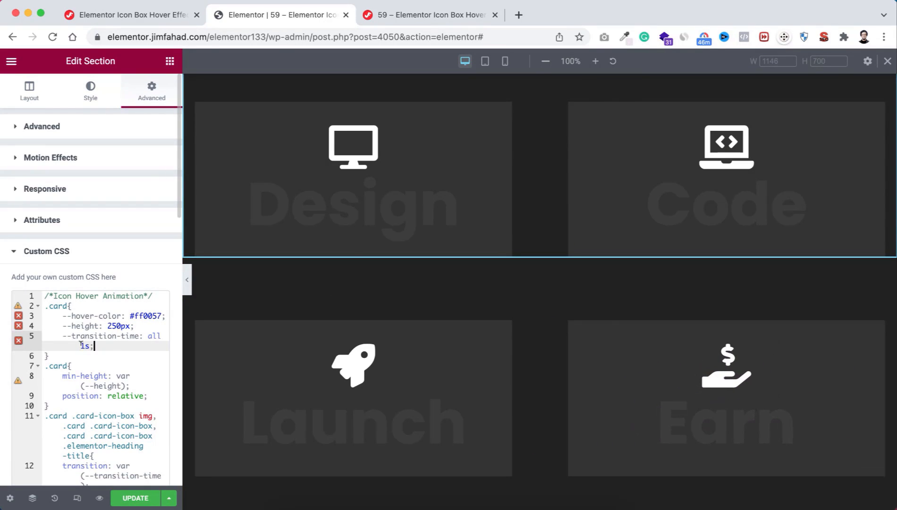
pyautogui.write('0.5')
pyautogui.press('End')
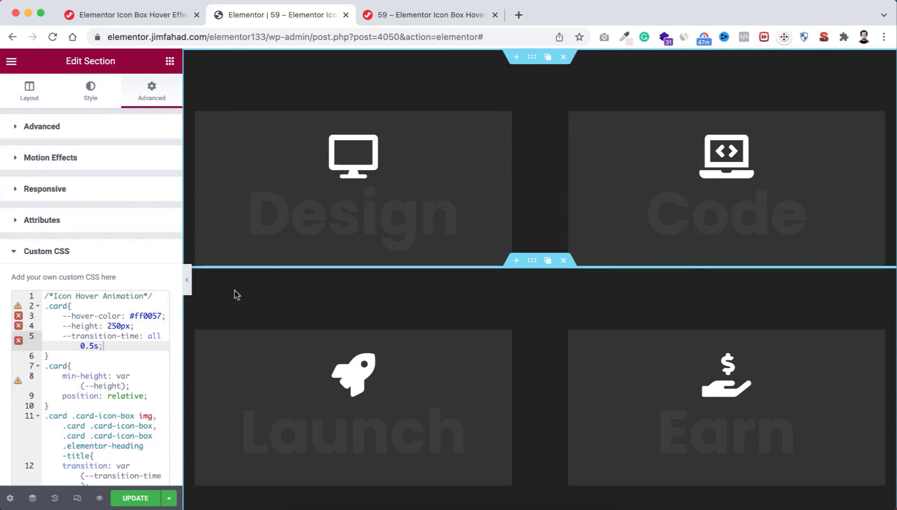
# Update the page and check the hover effect on the Design, Code, Launch and Earn cards with the editing panel hidden.
pyautogui.click(135, 500)
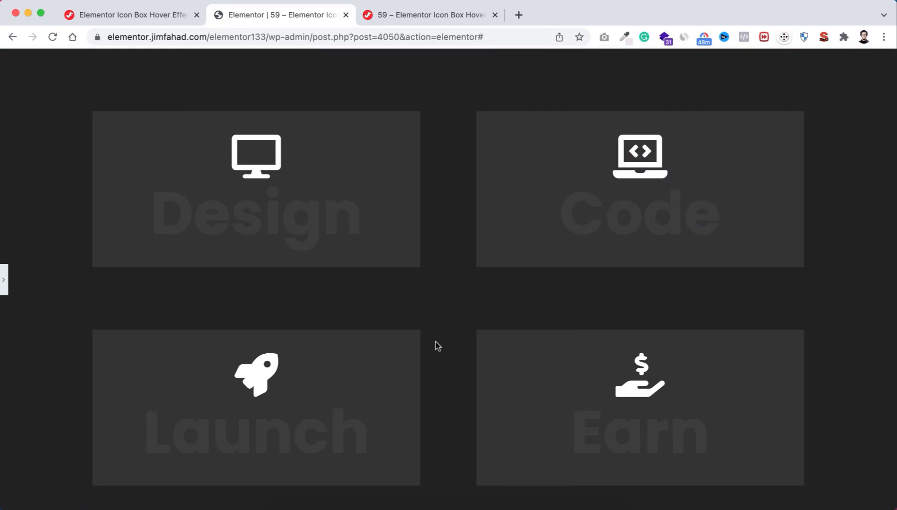
pyautogui.moveTo(579, 193)
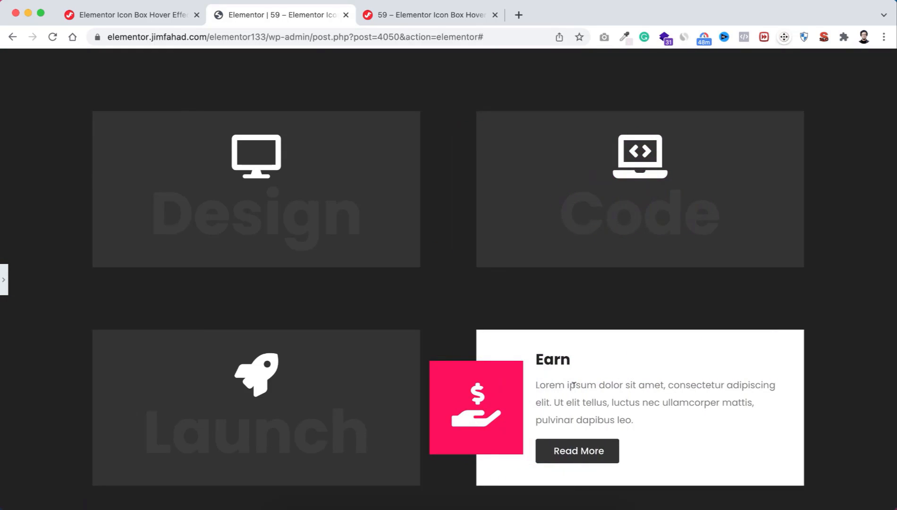
pyautogui.moveTo(354, 402)
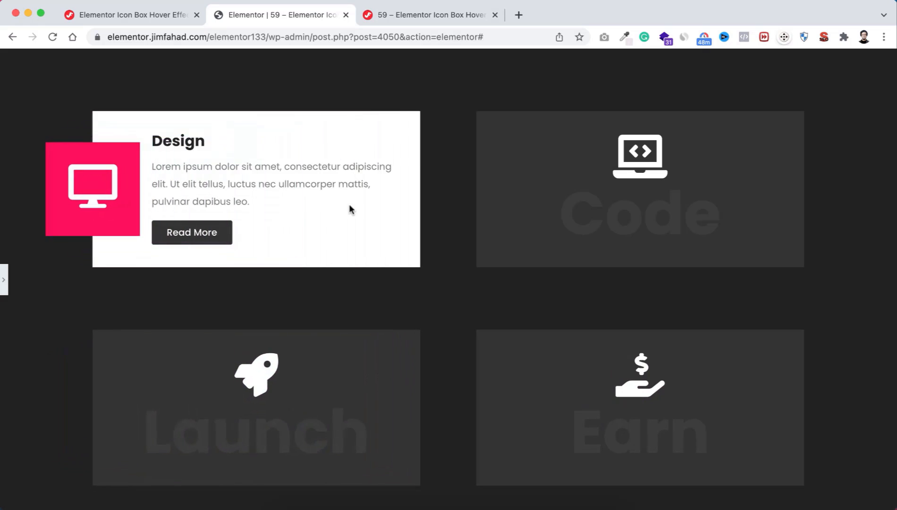
pyautogui.moveTo(533, 202)
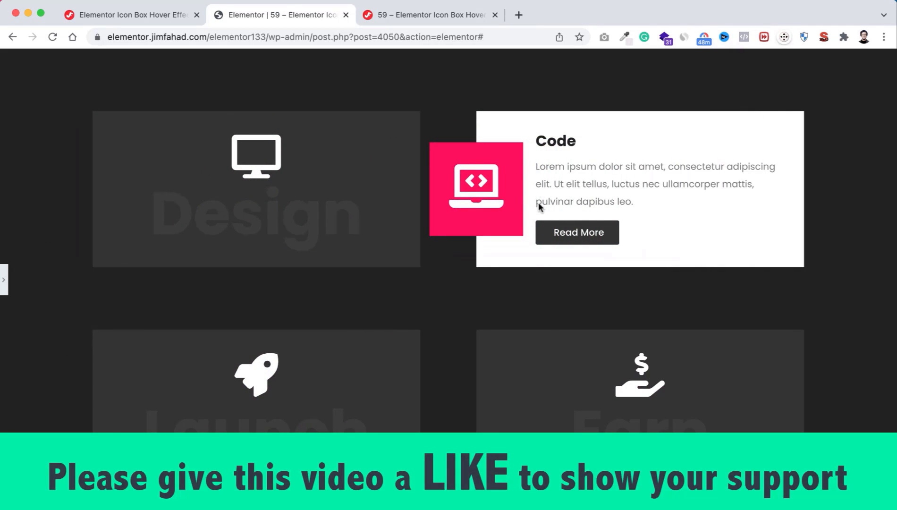
pyautogui.moveTo(554, 375)
pyautogui.moveTo(315, 396)
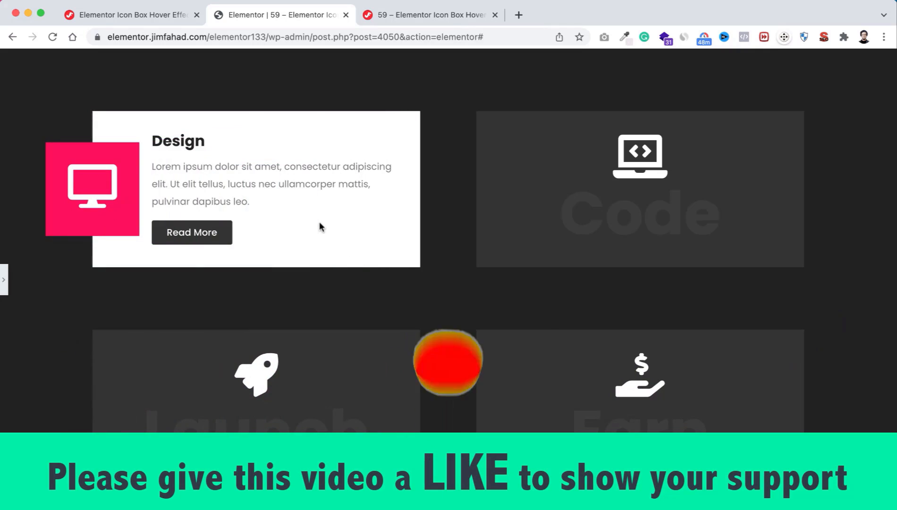
pyautogui.moveTo(587, 377)
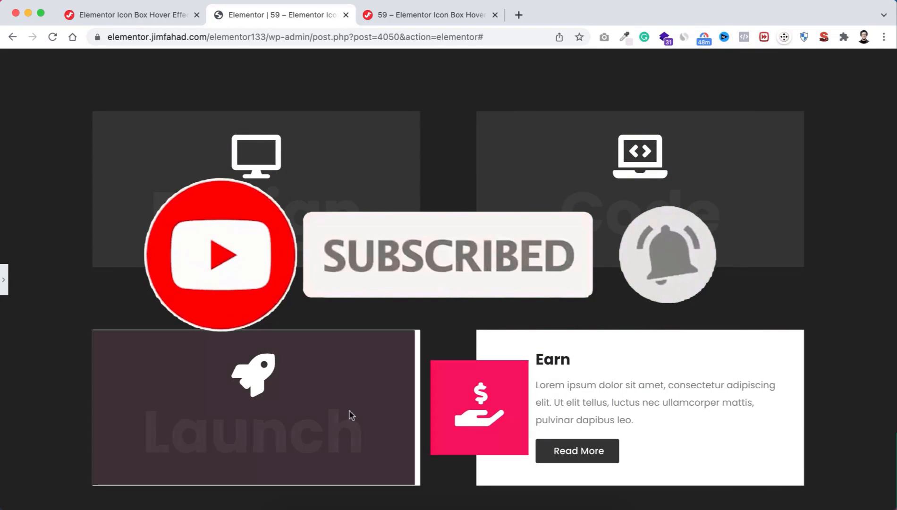
pyautogui.moveTo(335, 202)
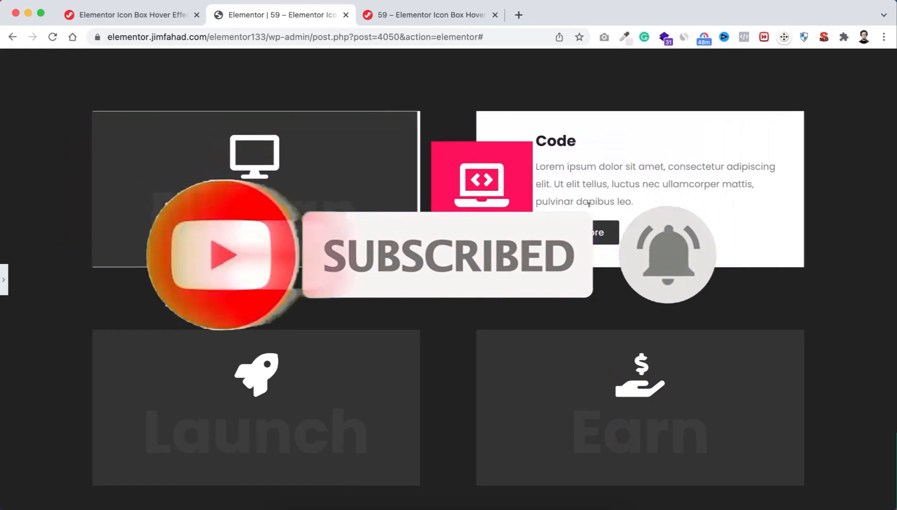